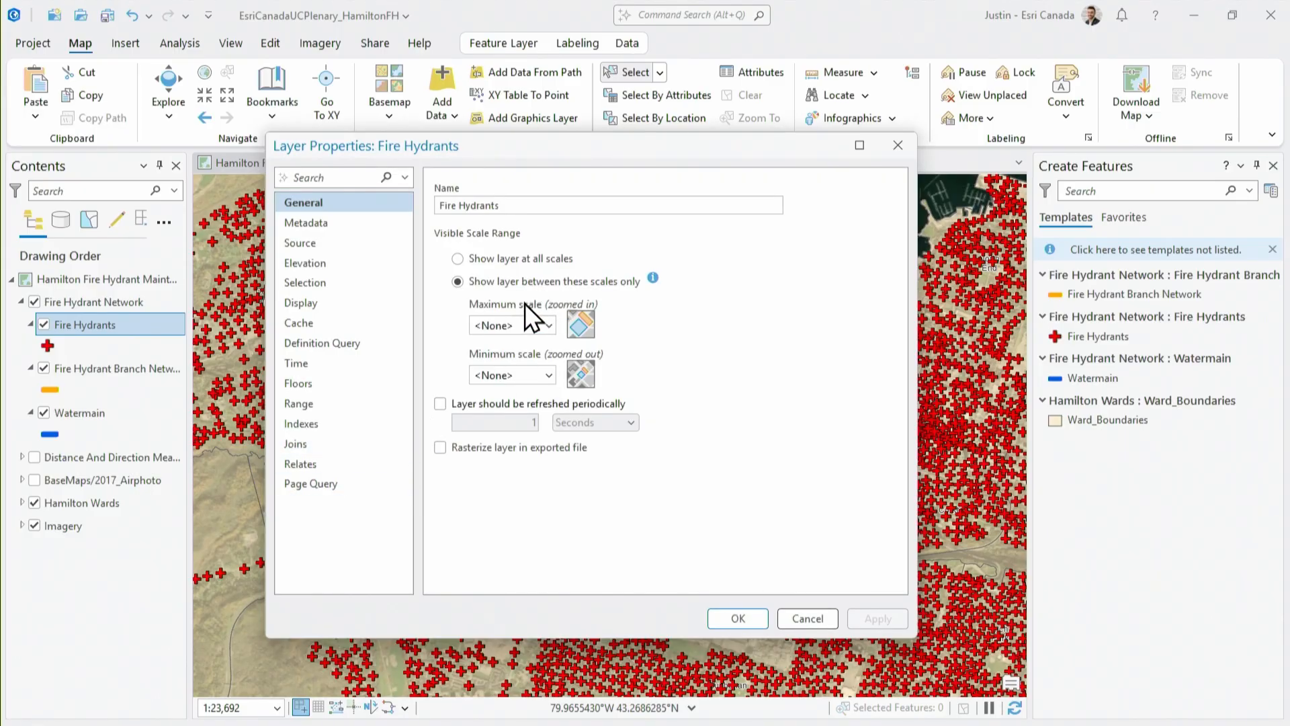
pyautogui.click(328, 328)
pyautogui.click(373, 344)
pyautogui.click(693, 385)
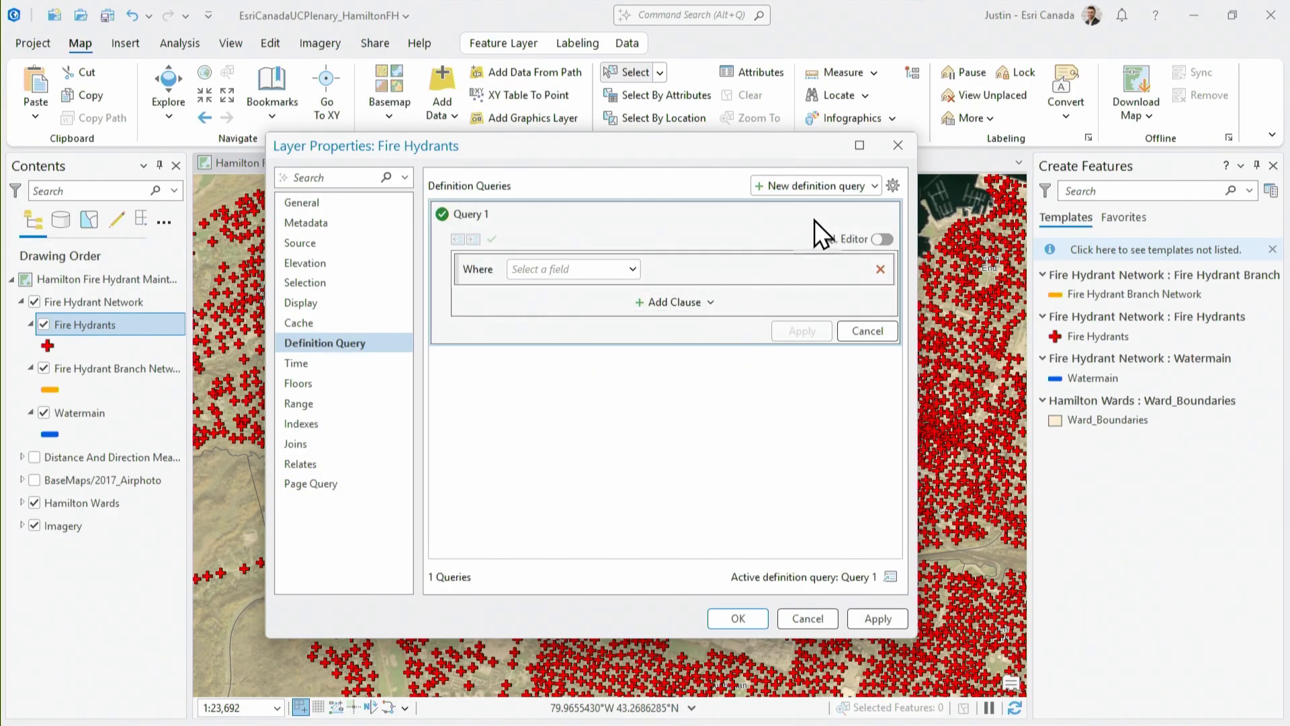
pyautogui.click(897, 146)
# Select the ward polygon on the map and filter Fire Hydrants with a definition query where Shape is intersected by the selected Ward_Boundaries geometry
pyautogui.click(674, 241)
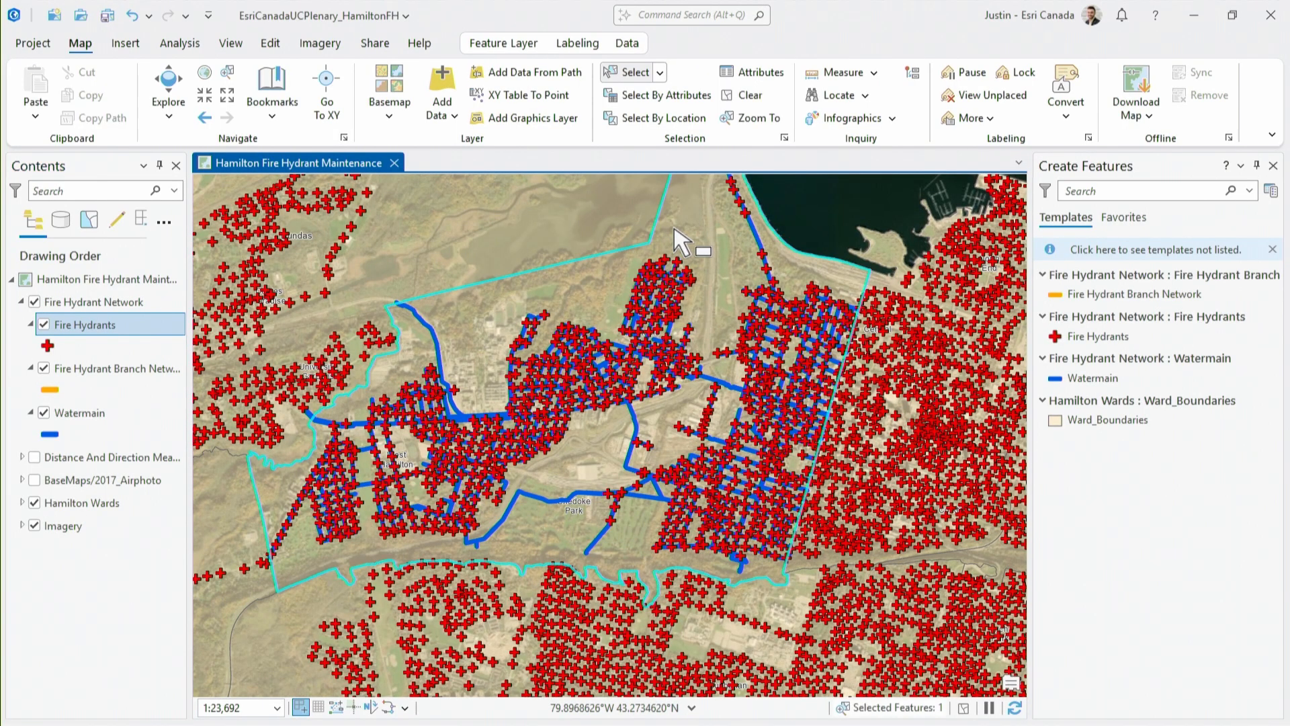
pyautogui.rightClick(88, 324)
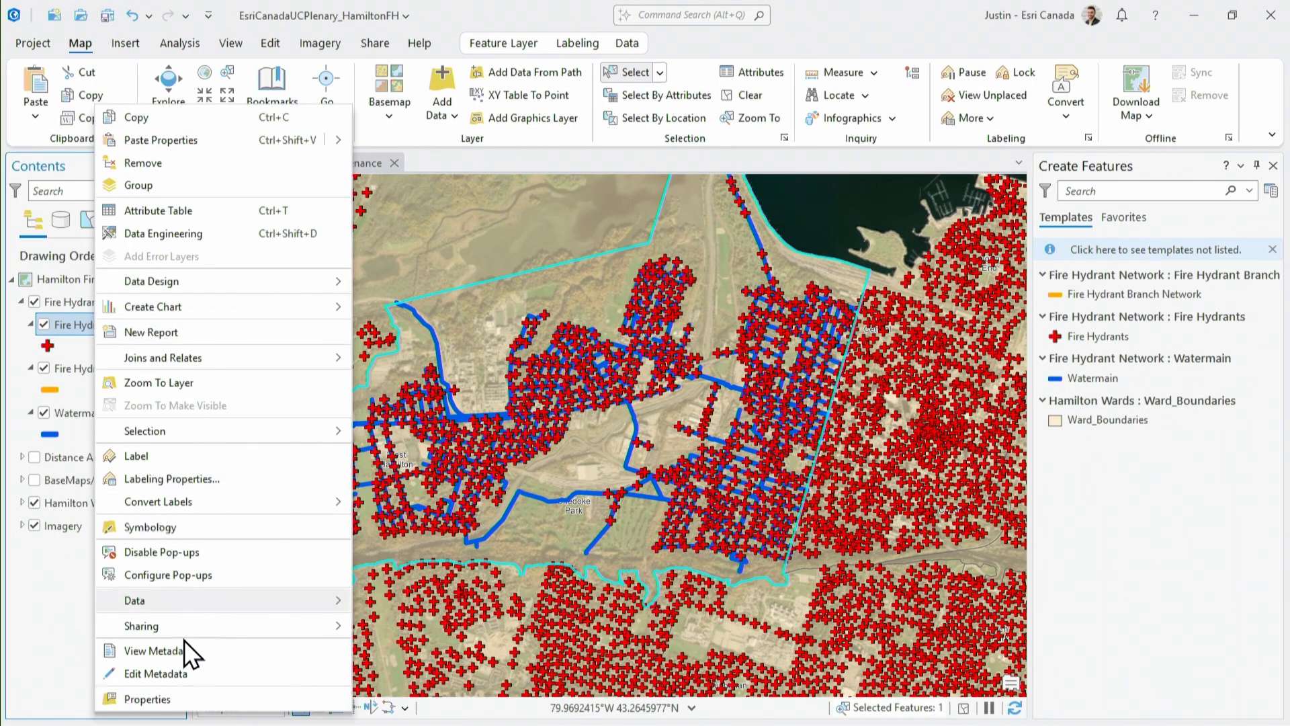
pyautogui.click(173, 698)
pyautogui.click(671, 393)
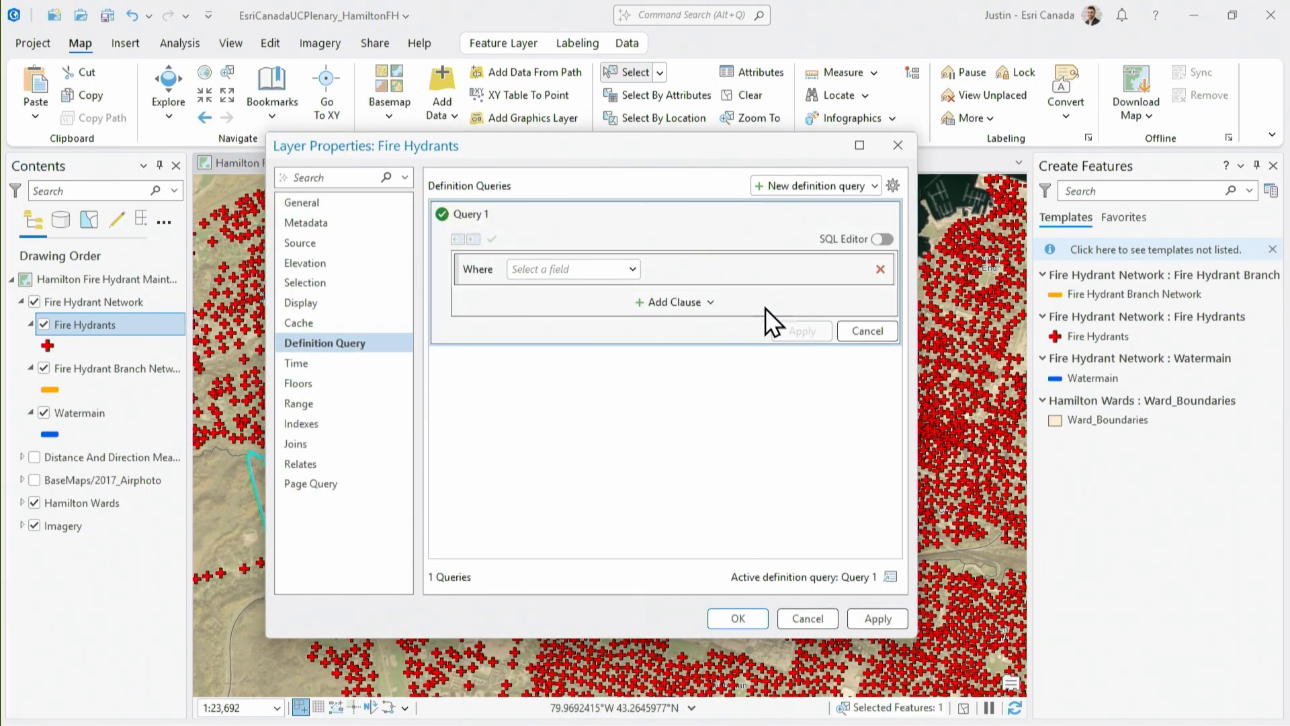
pyautogui.click(710, 302)
pyautogui.click(712, 343)
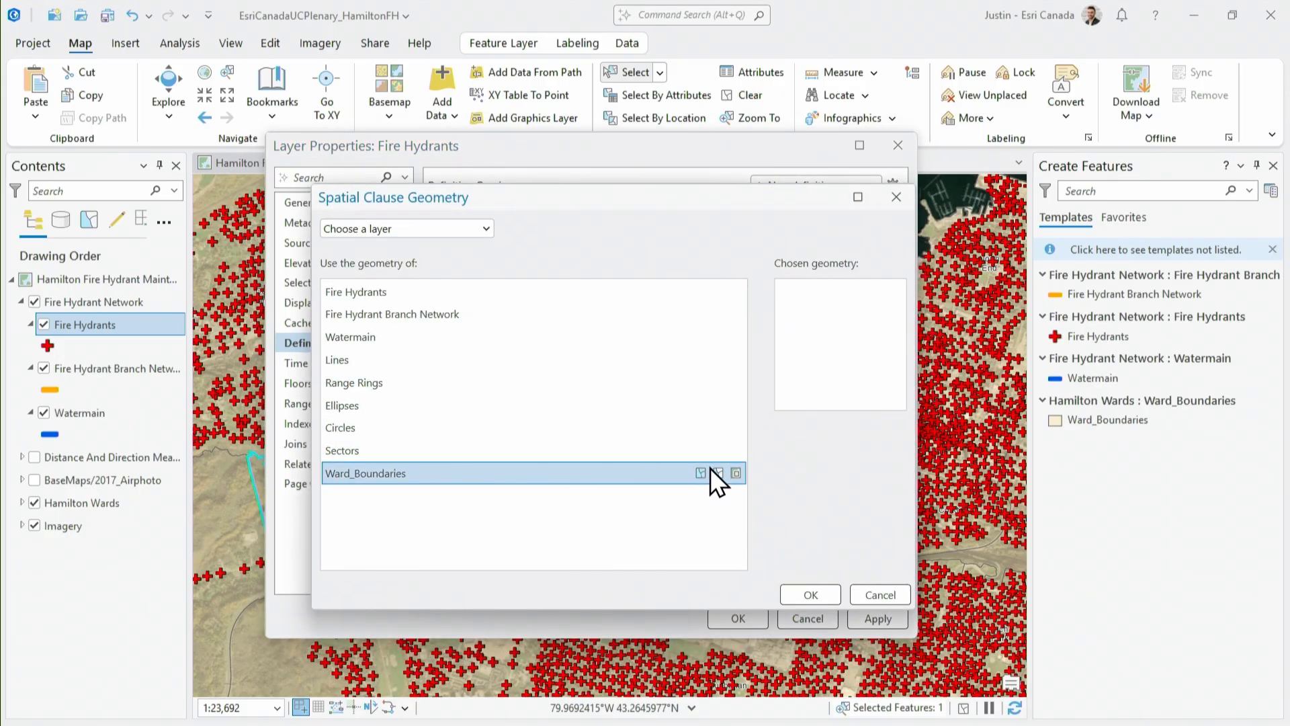
pyautogui.click(715, 472)
pyautogui.click(812, 596)
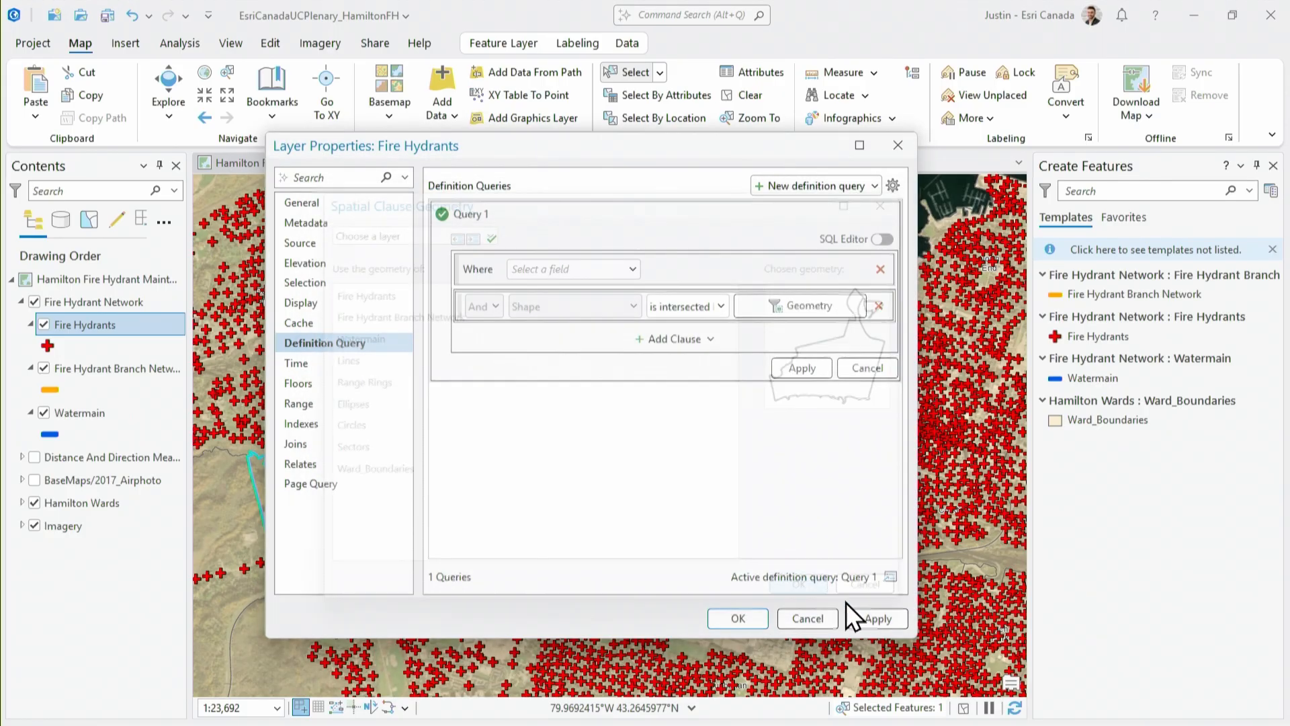
pyautogui.click(872, 615)
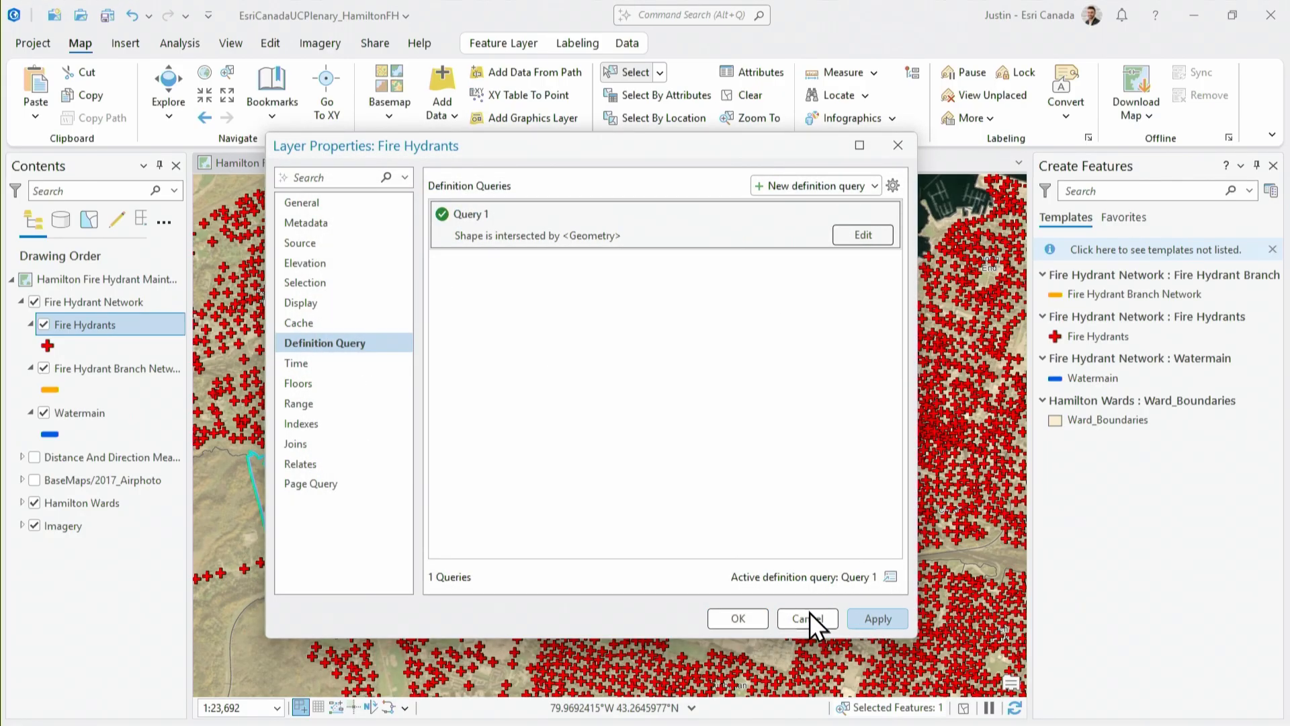
pyautogui.click(754, 613)
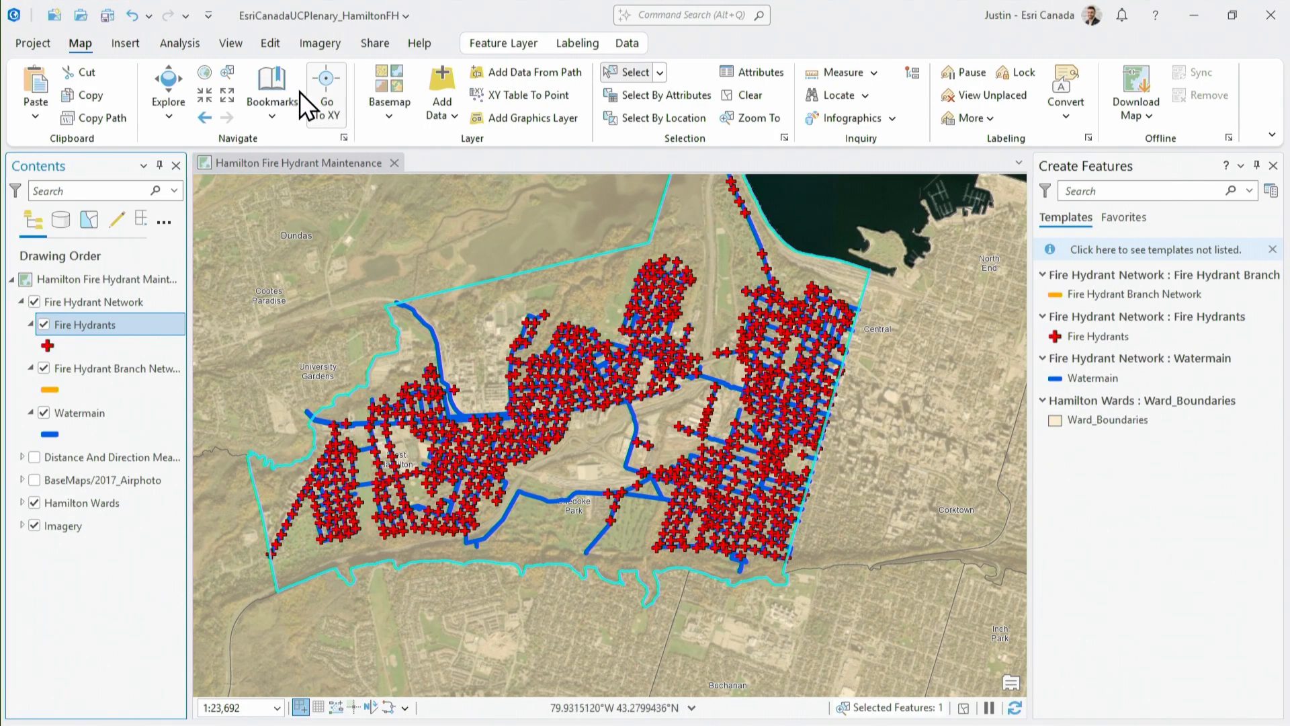
# At the bookmarked close-up of the street intersection, show the BaseMaps/2017_Airphoto layer and hide the Hamilton Wards layer
pyautogui.click(289, 105)
pyautogui.click(532, 223)
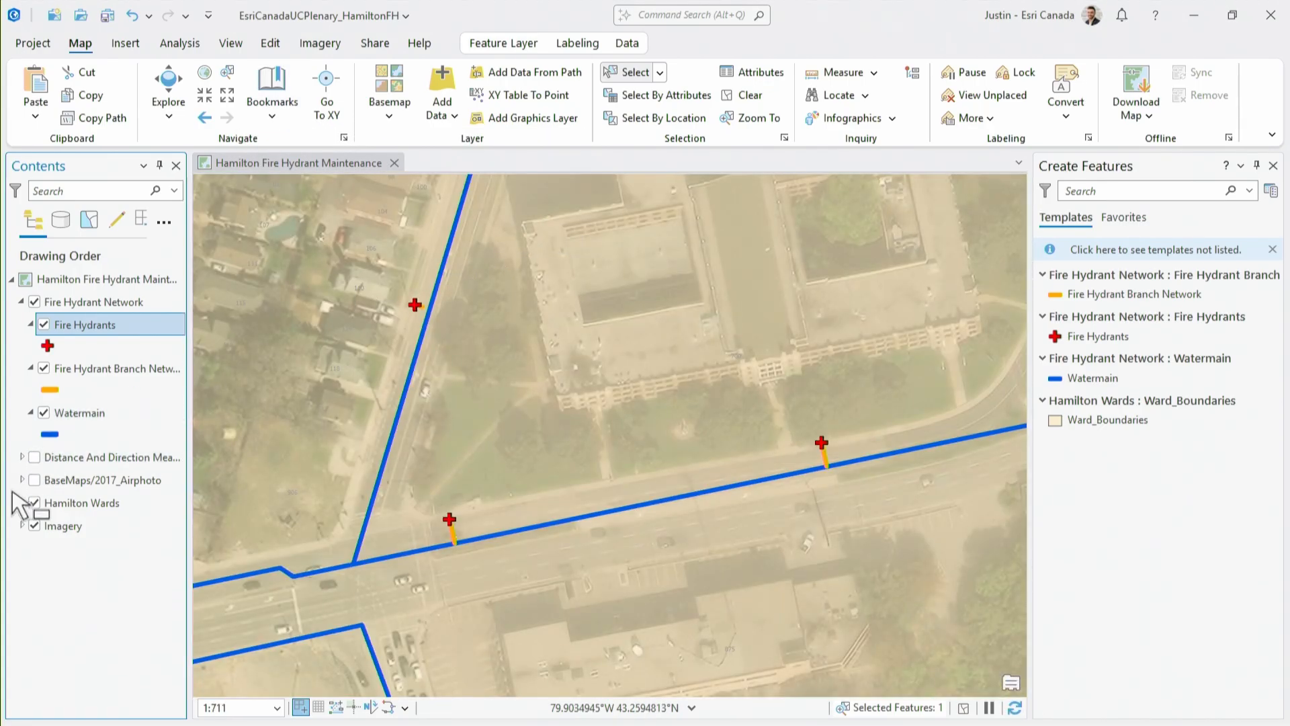
pyautogui.click(34, 480)
pyautogui.click(34, 503)
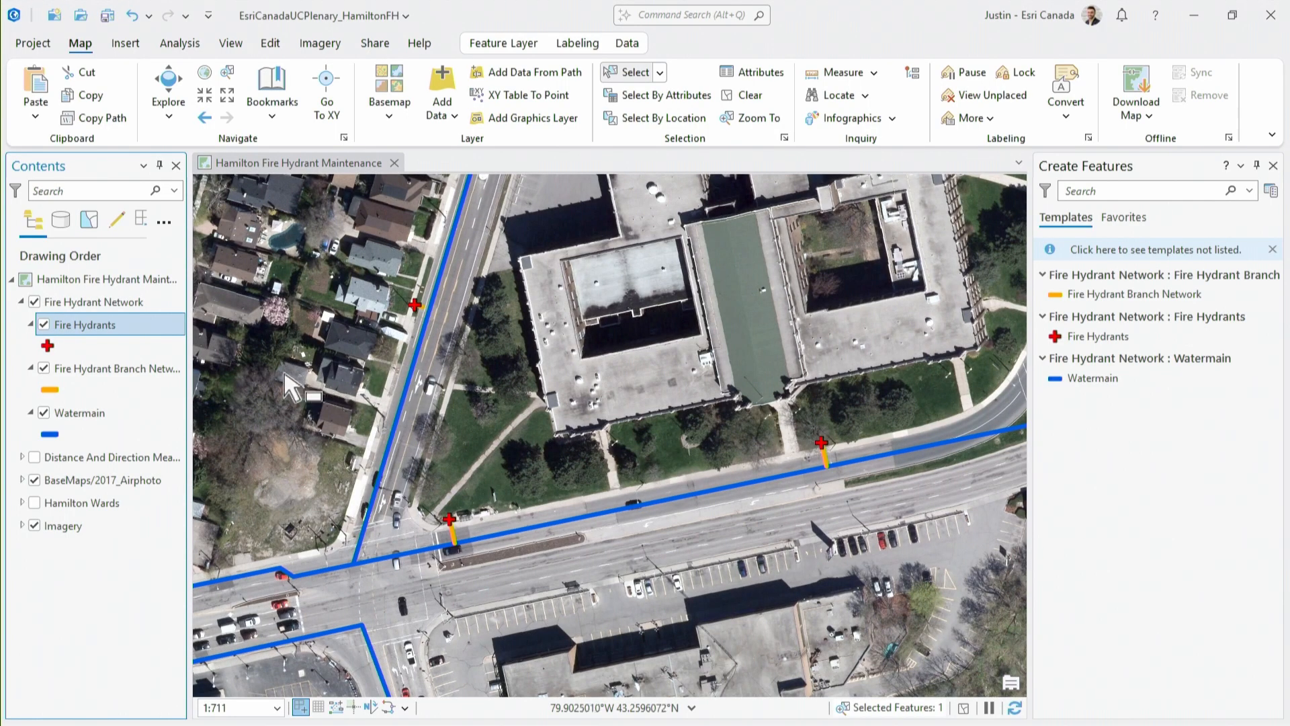
# Open the attribute rules of the Fire Hydrants layer for review
pyautogui.rightClick(116, 325)
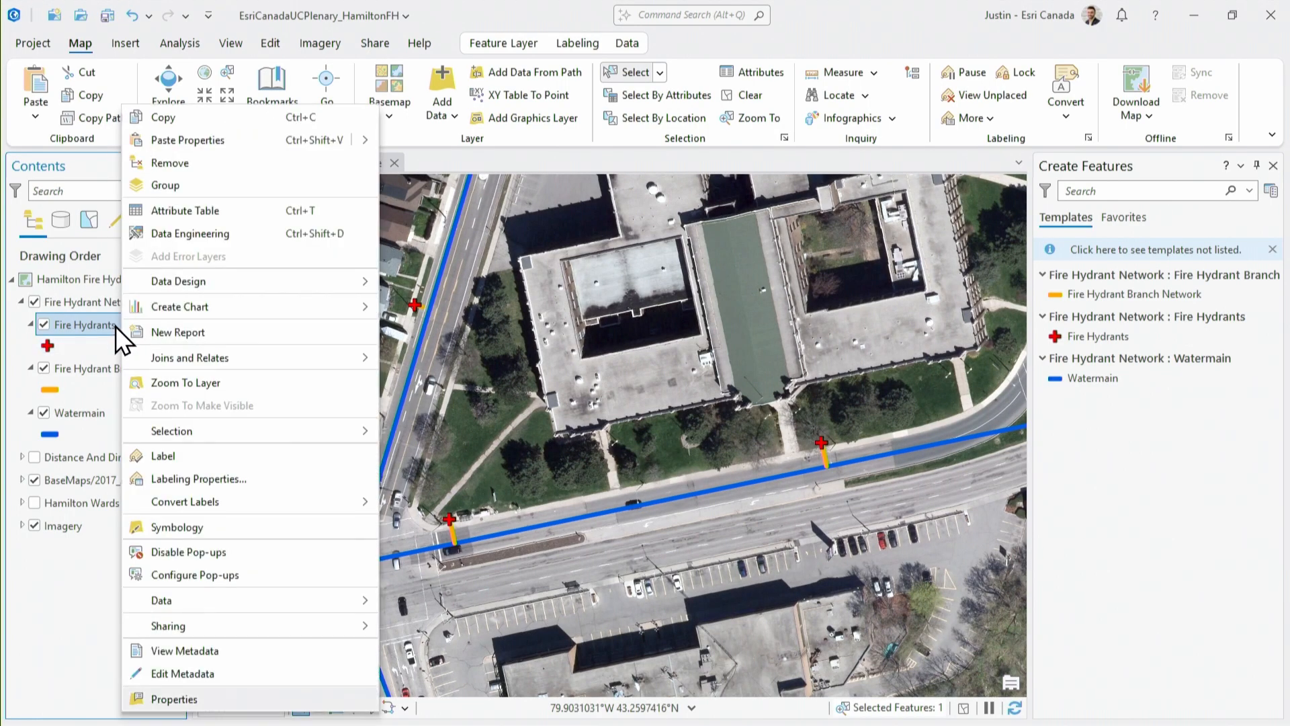
pyautogui.moveTo(195, 280)
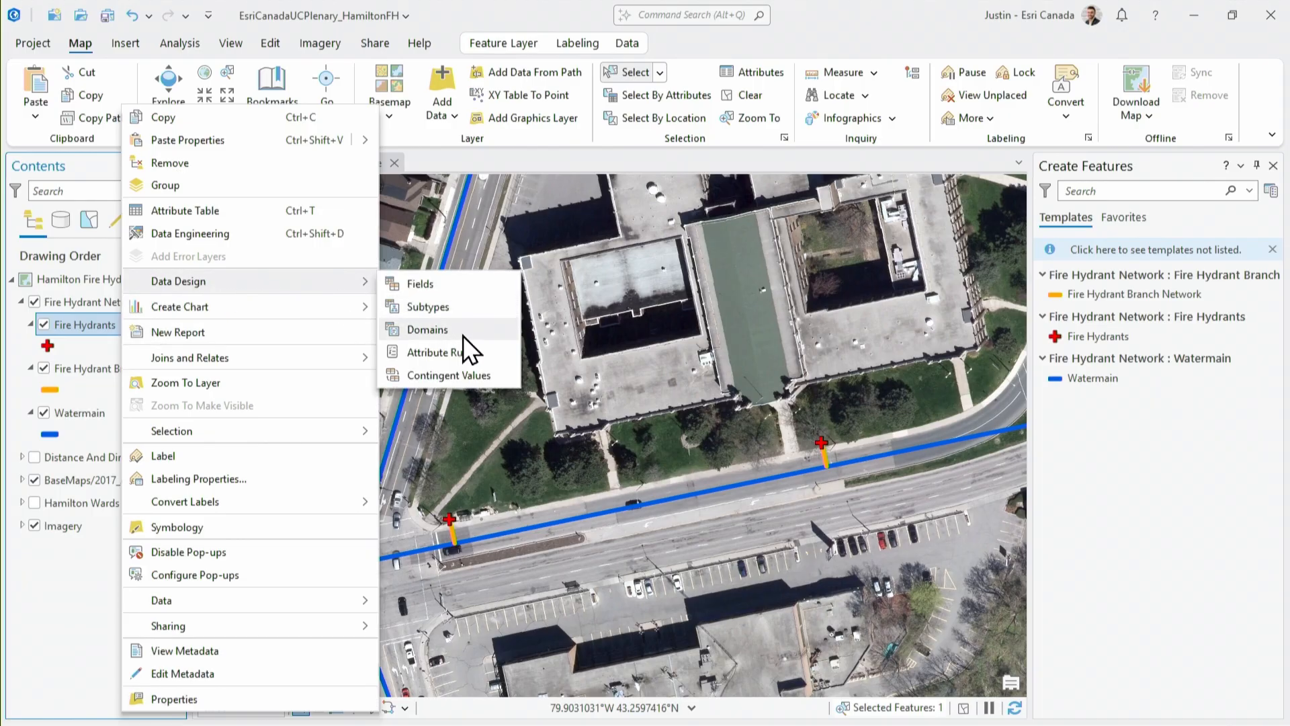
pyautogui.click(469, 352)
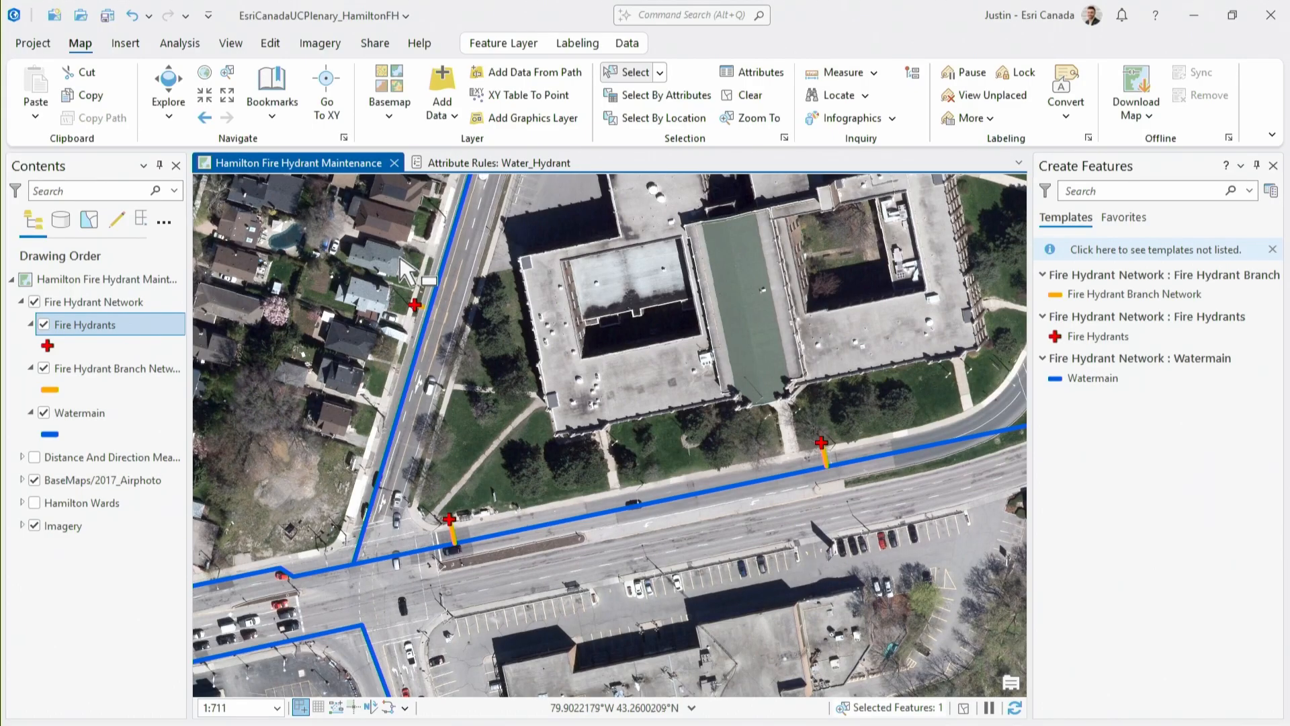
# Turn on labels for the Fire Hydrants layer
pyautogui.click(563, 43)
pyautogui.click(35, 98)
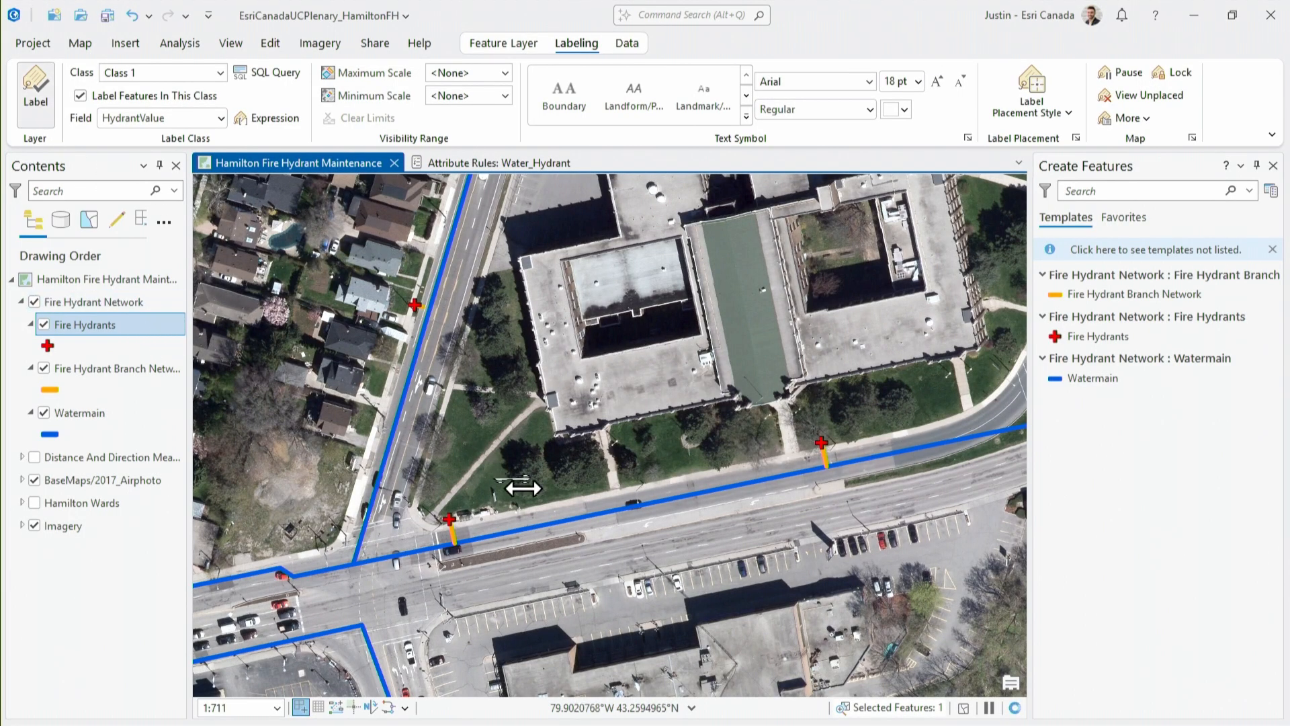
pyautogui.scroll(4, 491, 497)
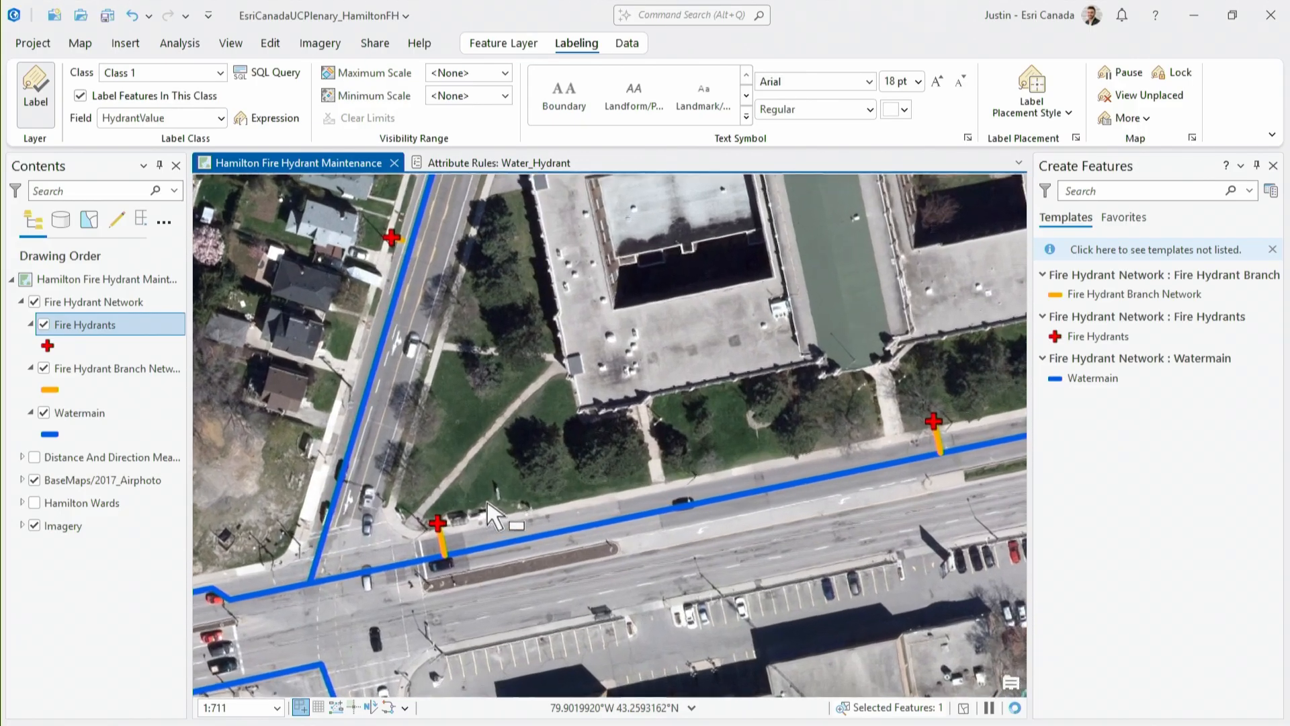
pyautogui.scroll(-4, 495, 491)
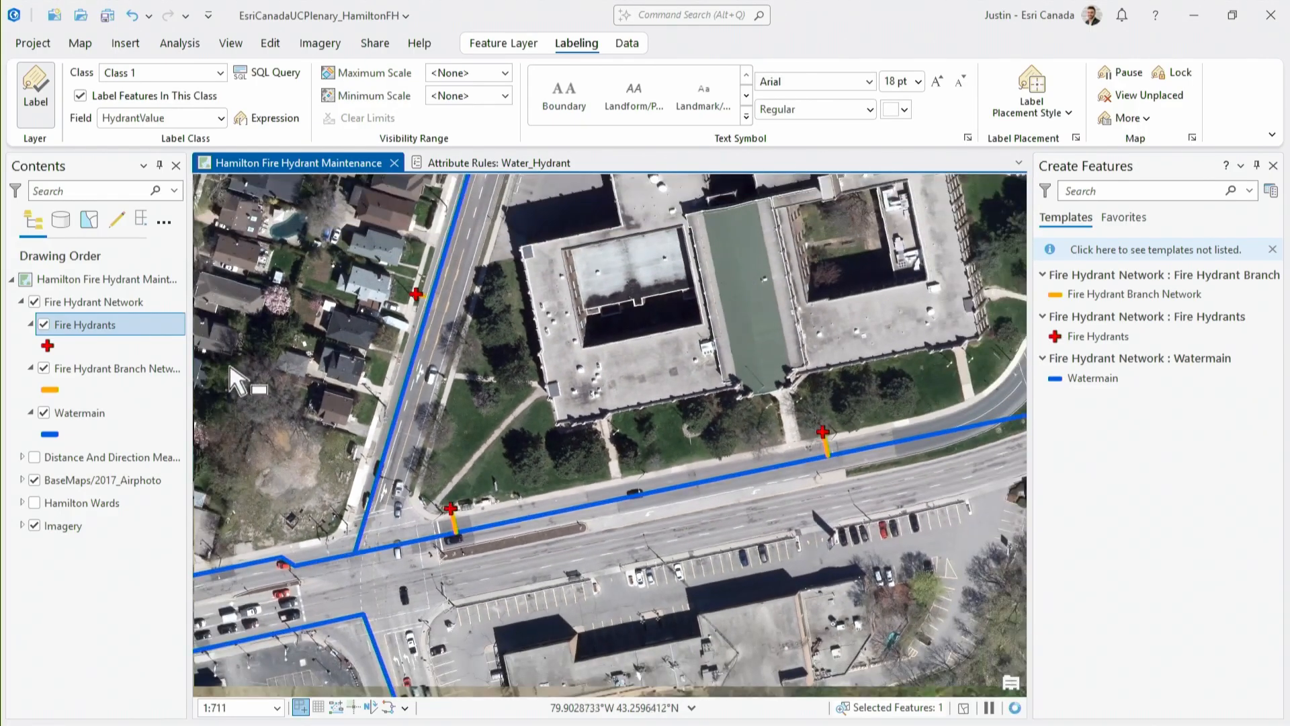
pyautogui.click(128, 325)
pyautogui.click(35, 94)
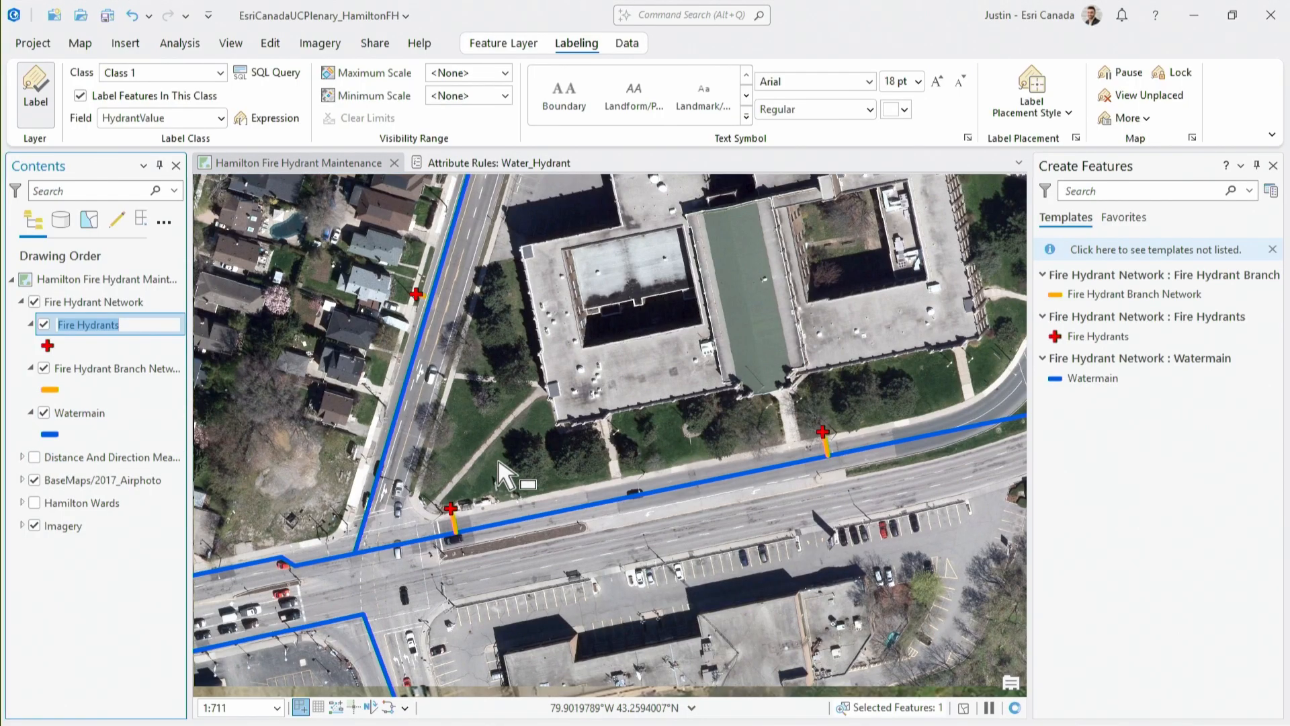
# Show the Distance And Direction Measurements layer over the street with the existing hydrants
pyautogui.click(35, 458)
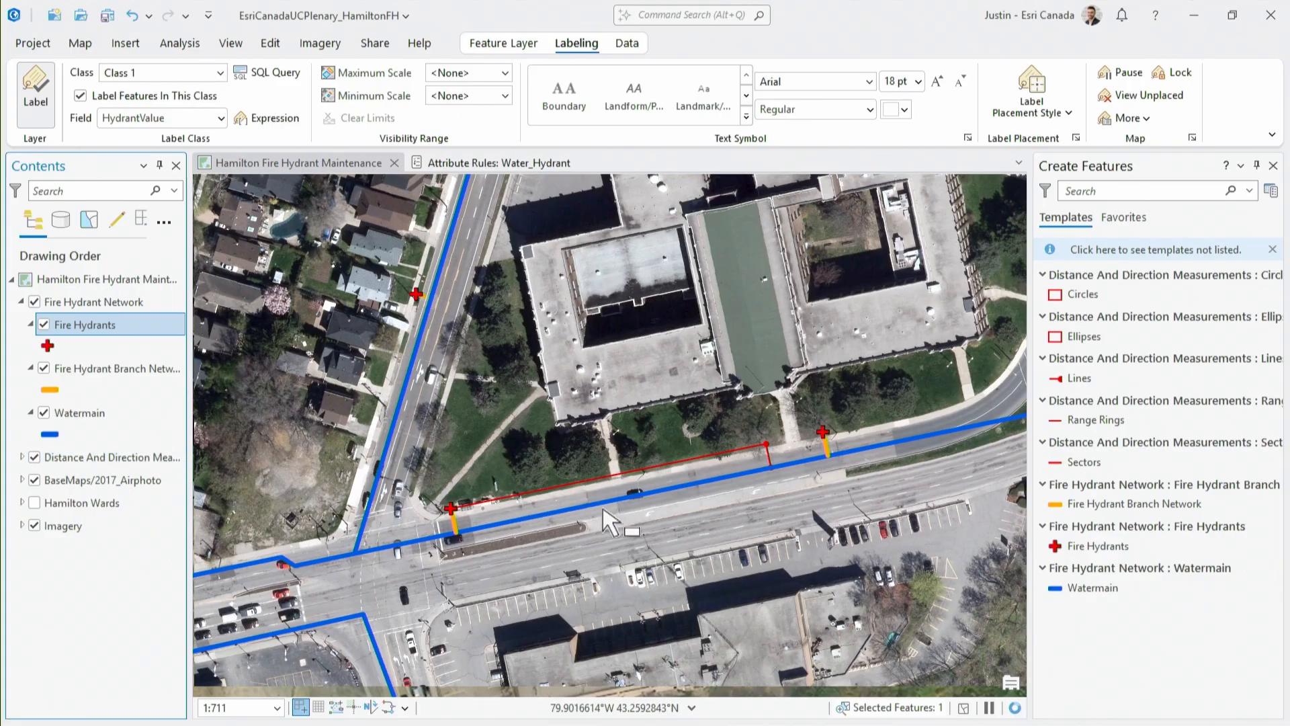
pyautogui.scroll(2, 625, 517)
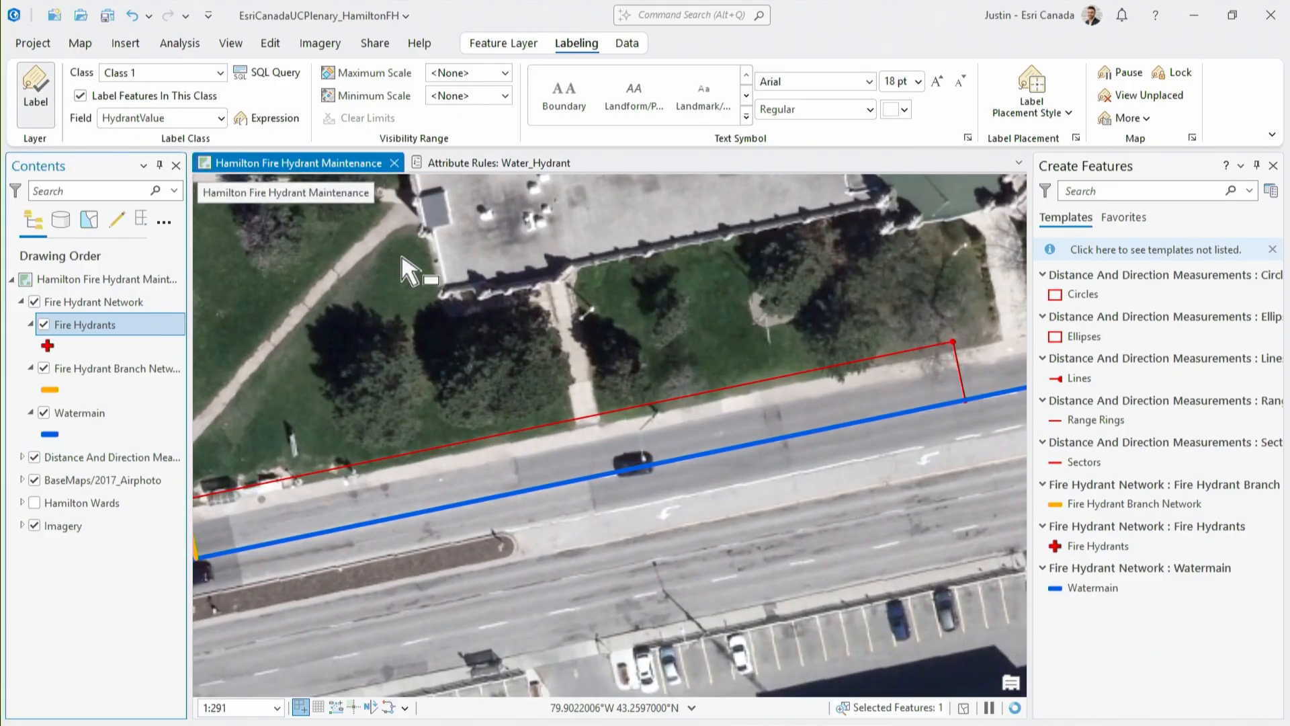
pyautogui.scroll(-1, 405, 258)
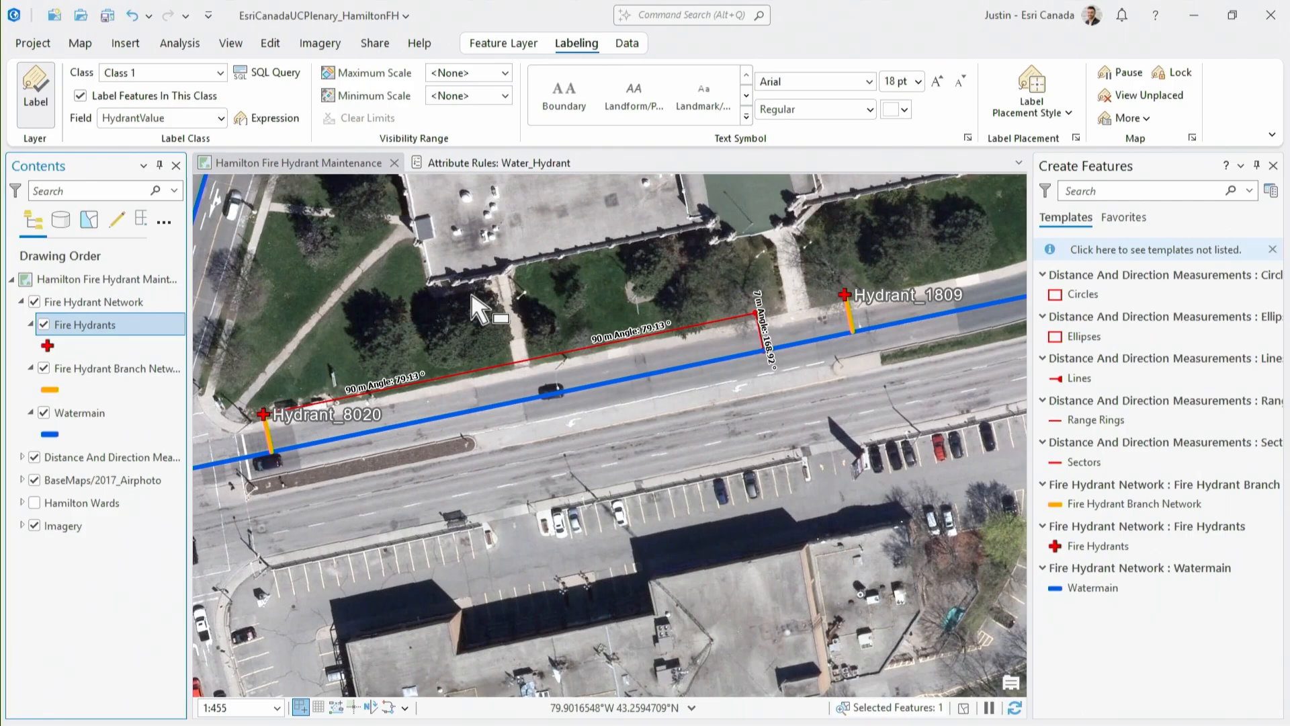
# Create a Fire Hydrants point snapped to the endpoint where the 90 m and 7 m measurement lines meet
pyautogui.scroll(2, 766, 323)
pyautogui.scroll(3, 766, 322)
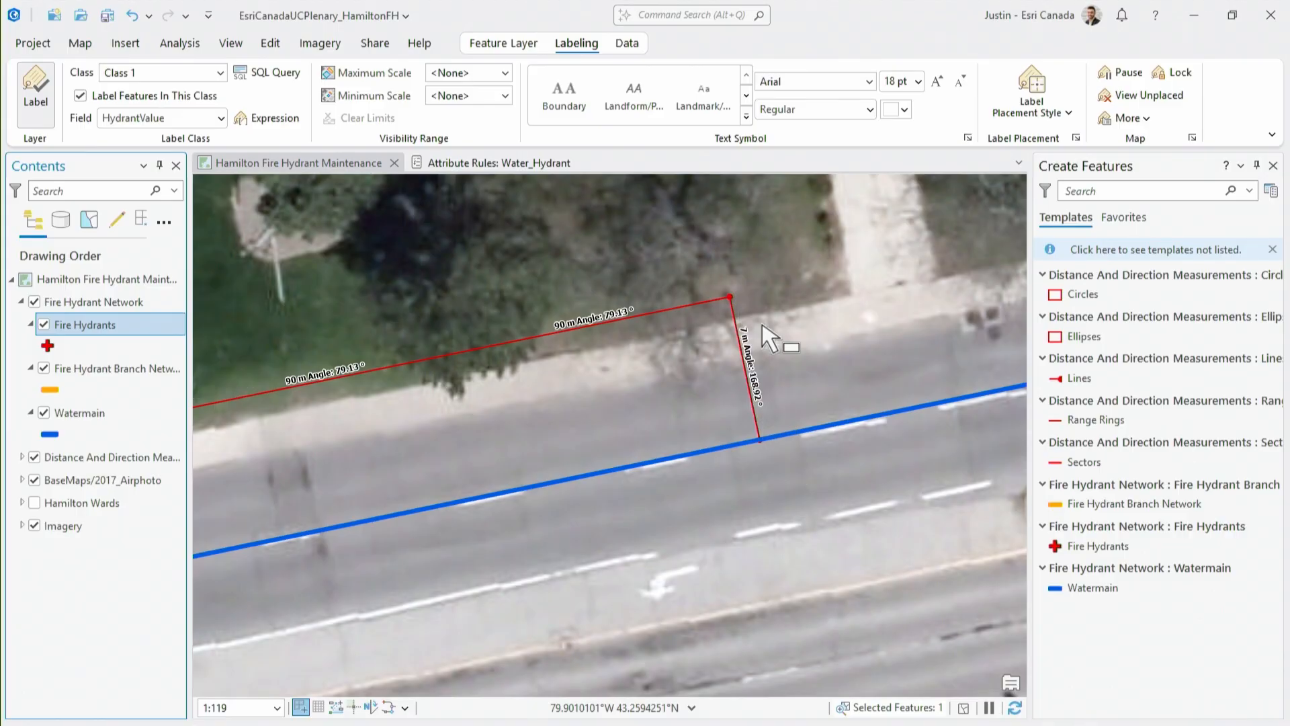
pyautogui.click(268, 42)
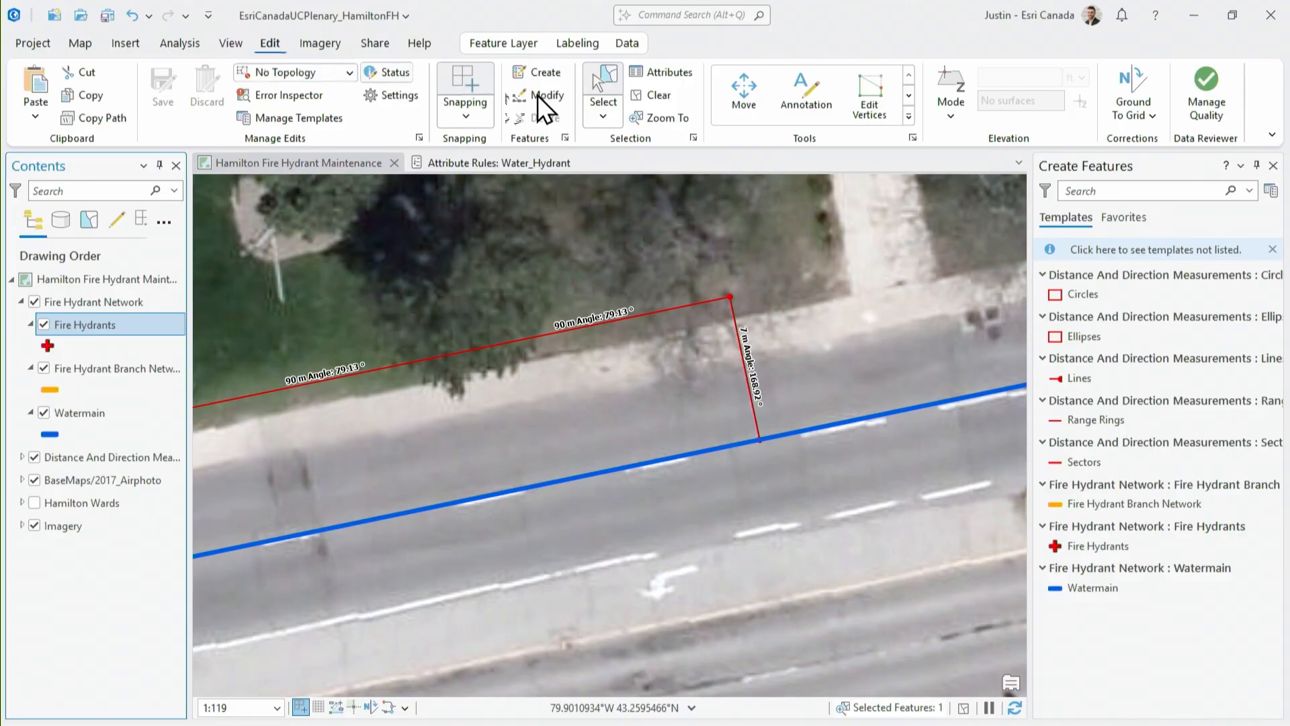
pyautogui.click(545, 72)
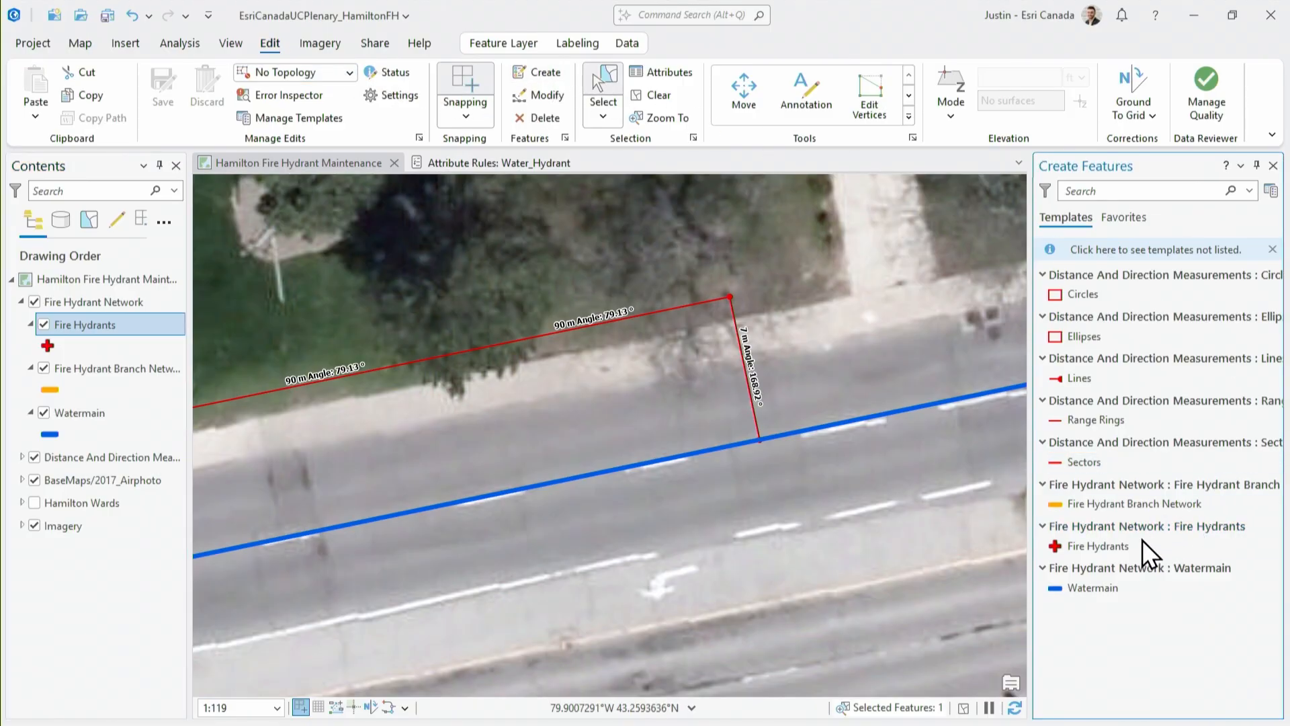
pyautogui.click(1092, 544)
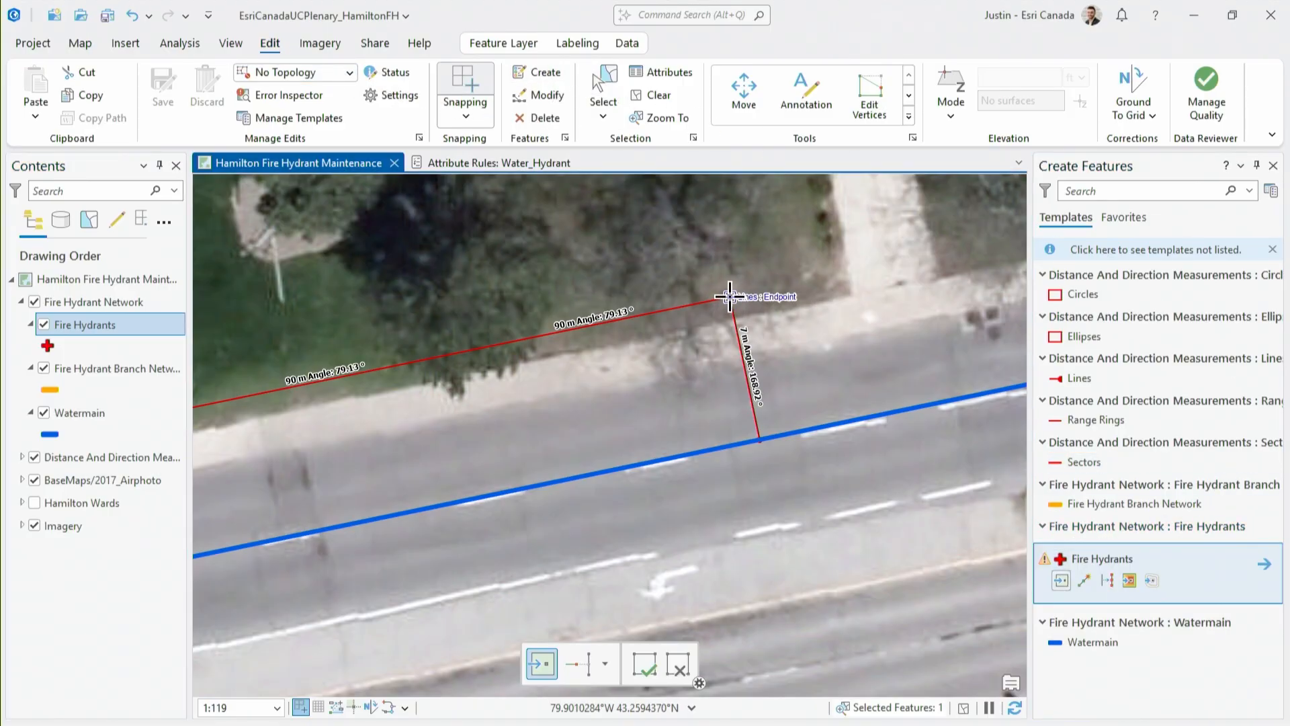
pyautogui.click(730, 297)
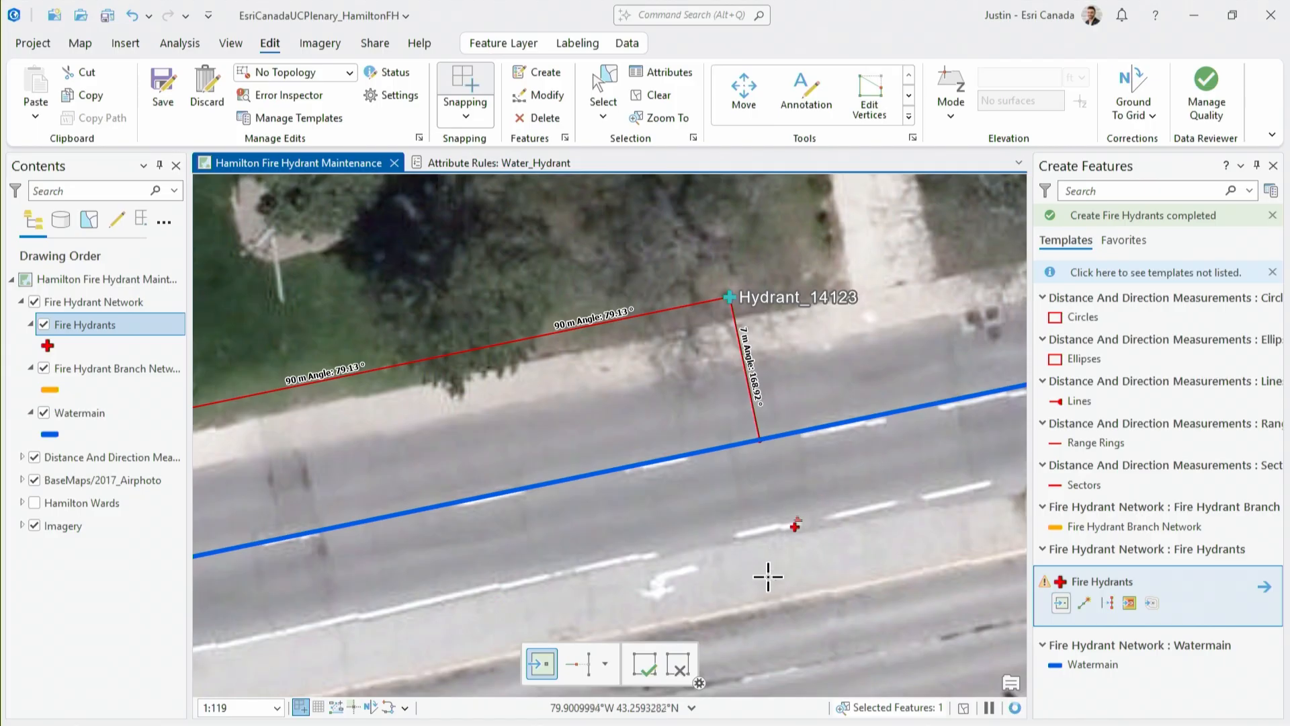
pyautogui.click(651, 667)
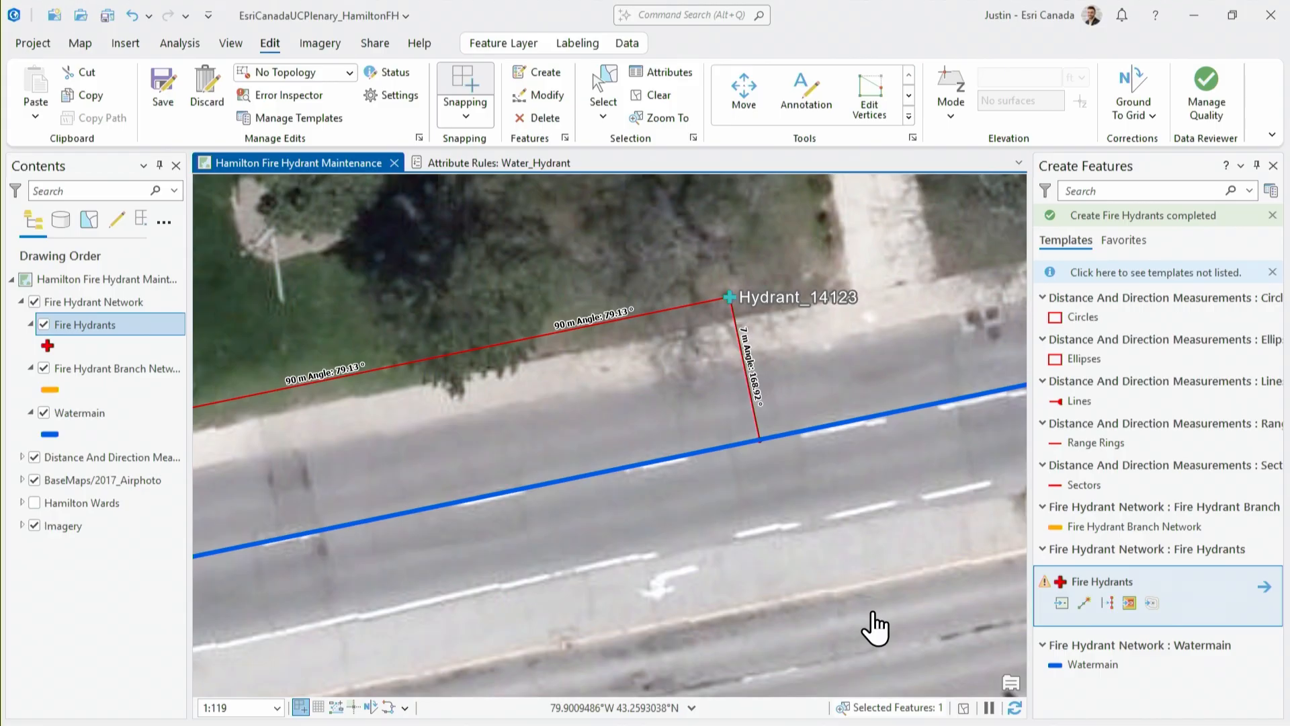
# Try to transfer attributes from Hydrant_1809 to the new hydrant at the end of the measurement lines with Transfer Attributes
pyautogui.scroll(-1, 698, 430)
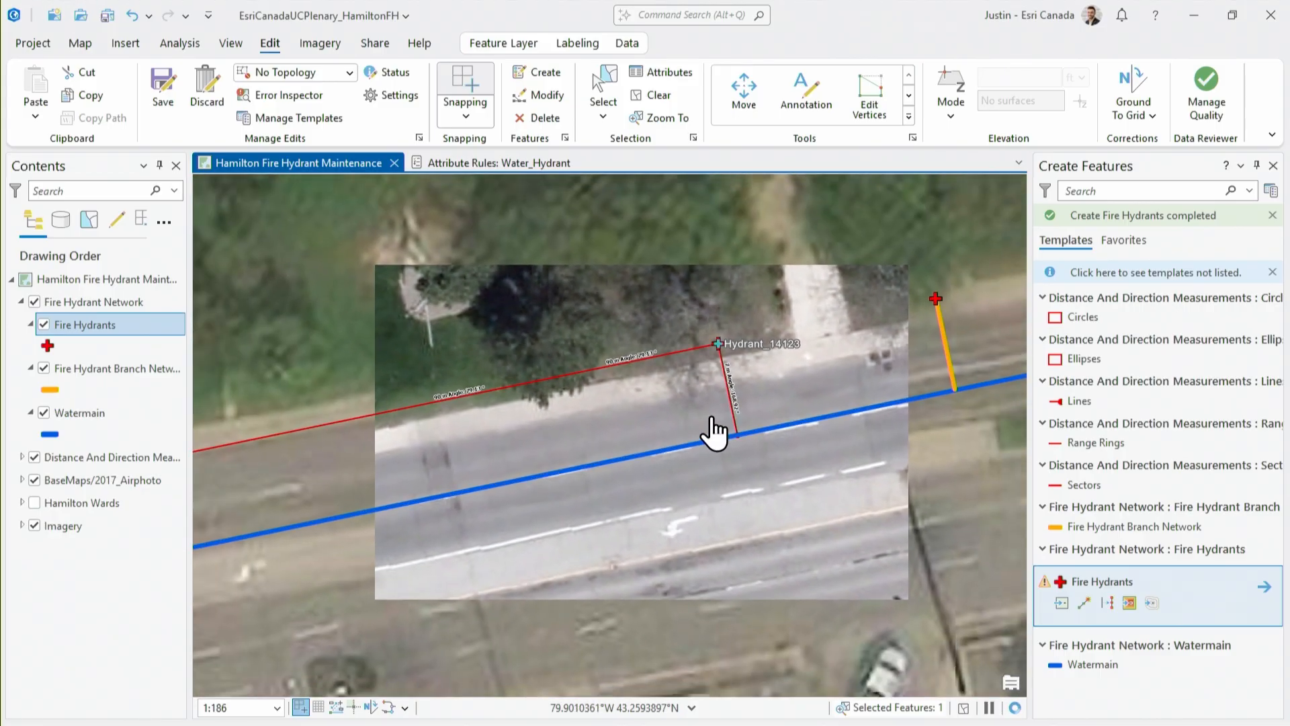
pyautogui.scroll(-2, 712, 433)
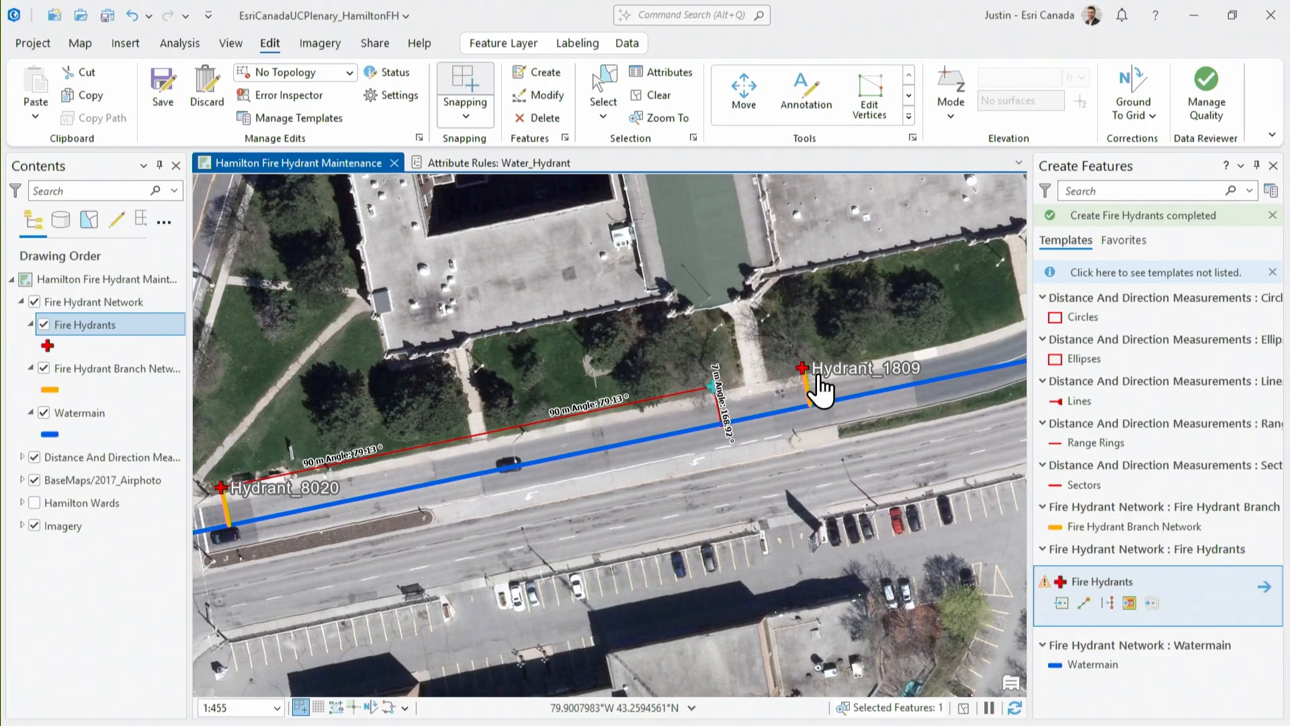
pyautogui.scroll(1, 729, 417)
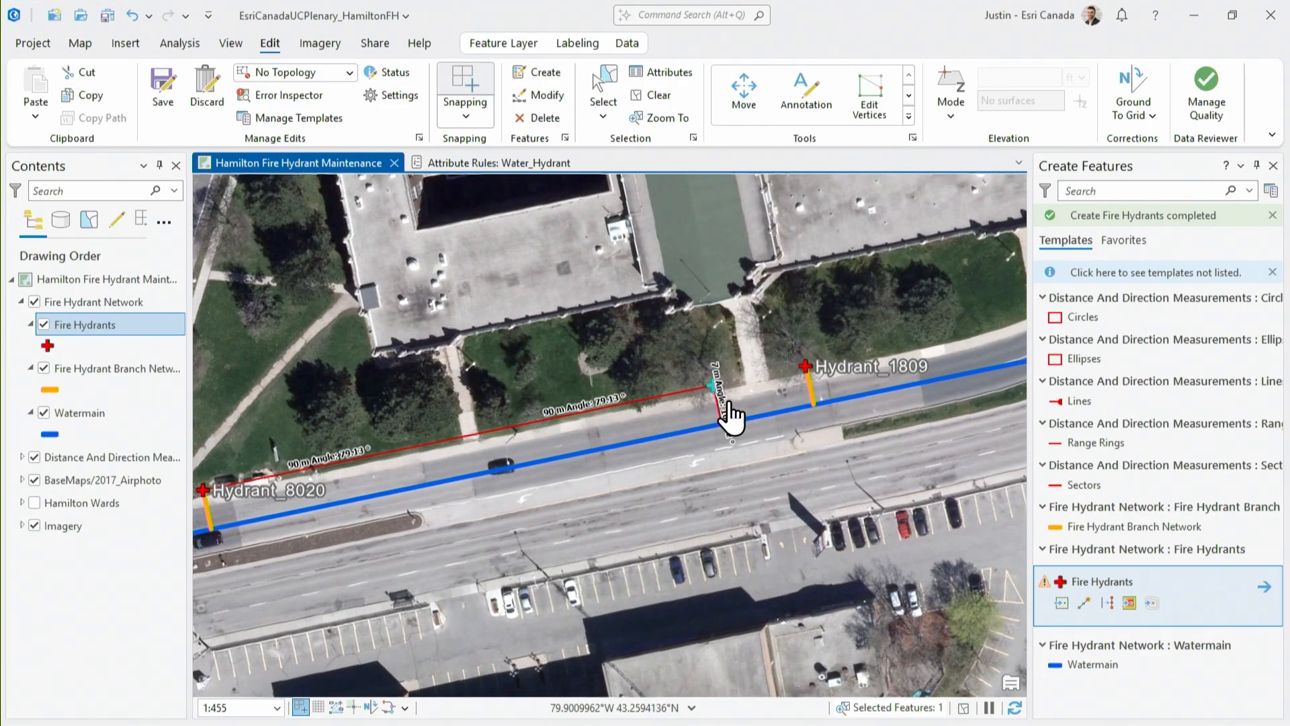
pyautogui.scroll(4, 729, 417)
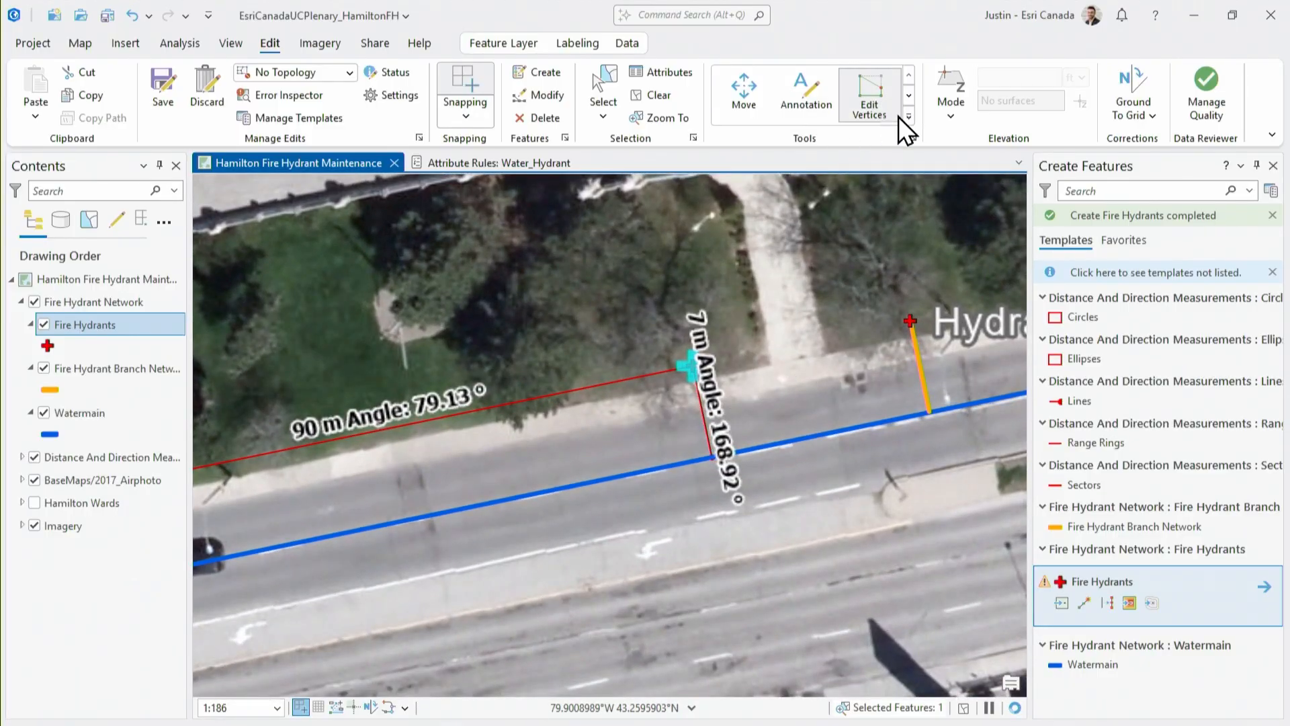
pyautogui.click(909, 116)
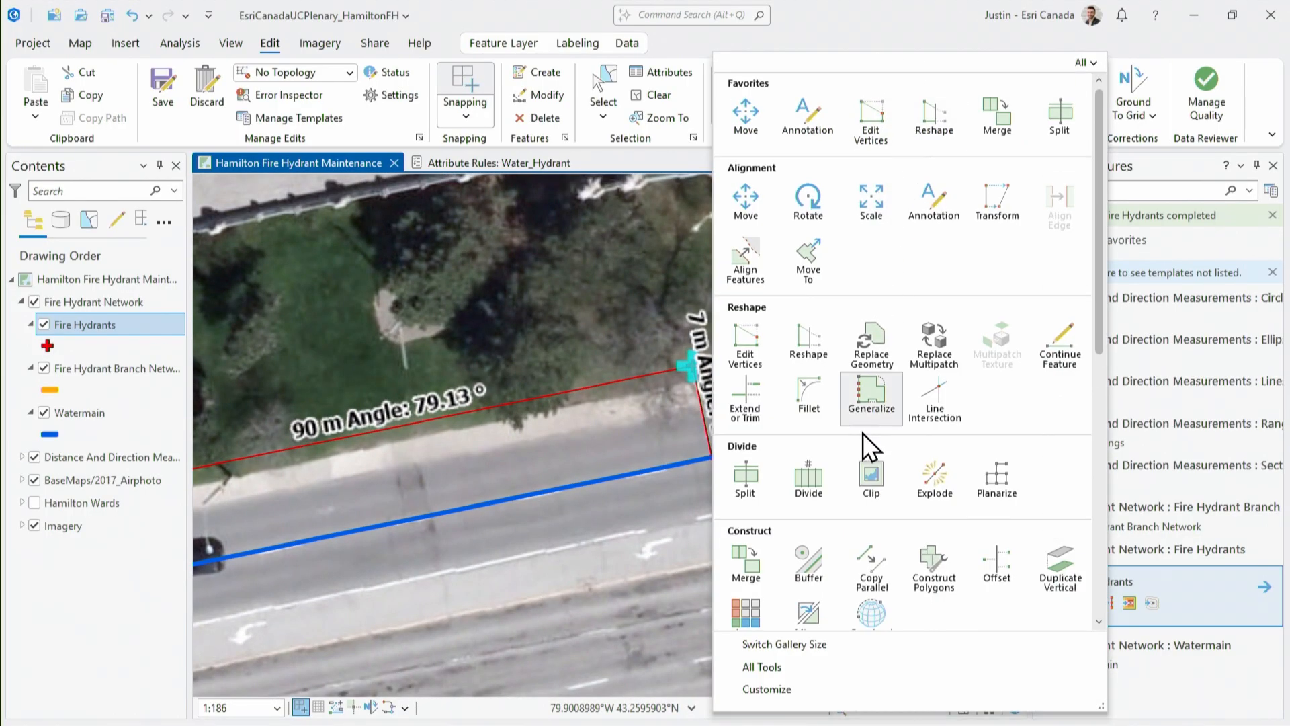
pyautogui.scroll(-5, 864, 433)
pyautogui.click(815, 490)
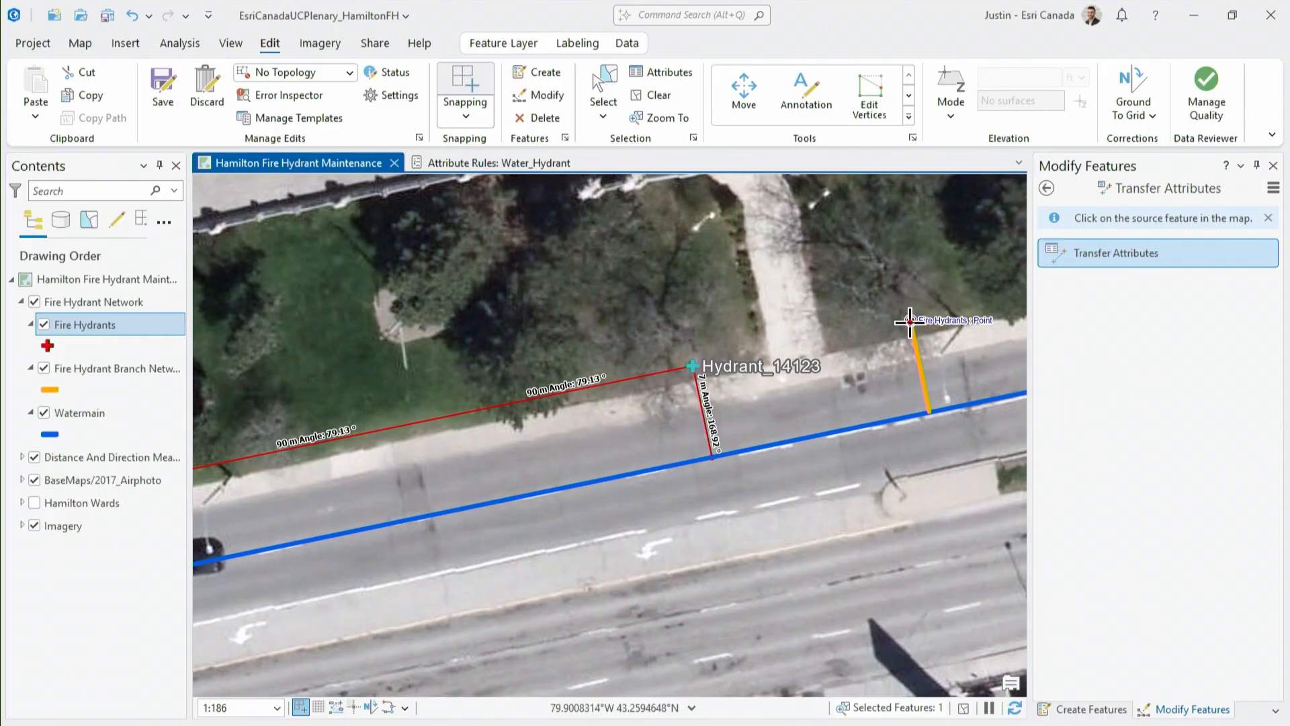
pyautogui.click(910, 321)
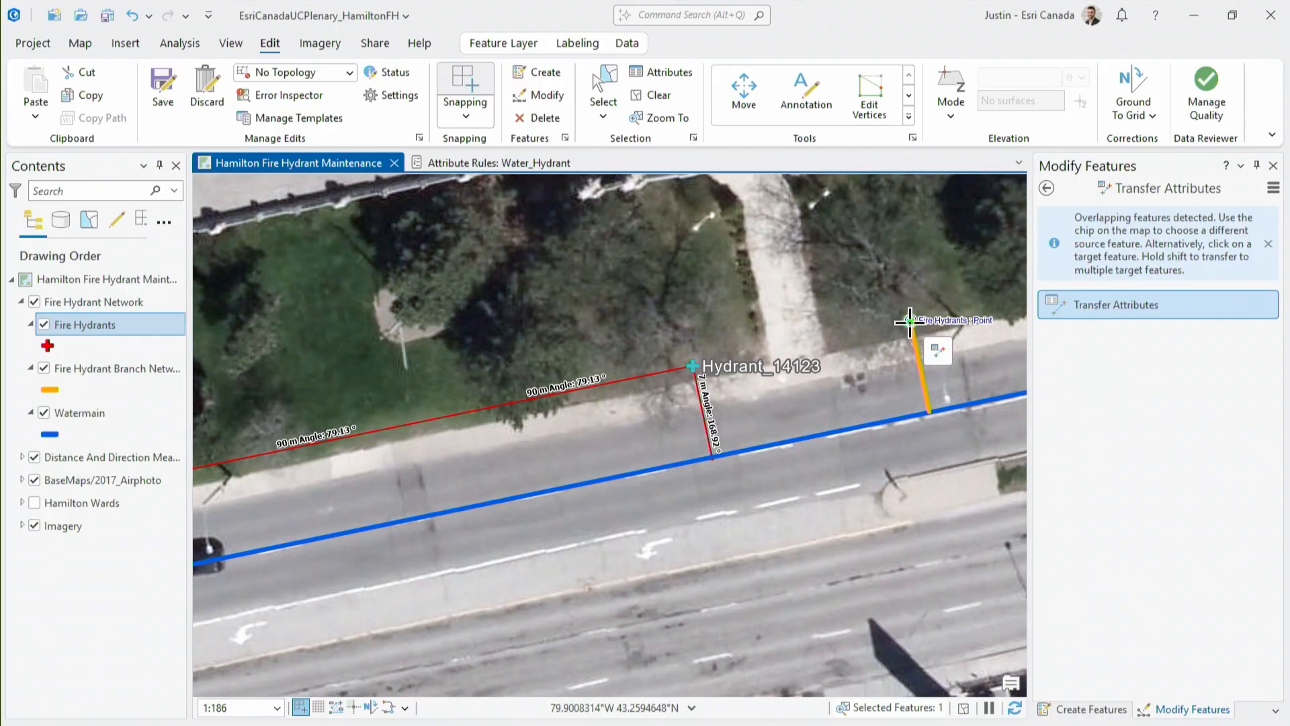
pyautogui.click(693, 367)
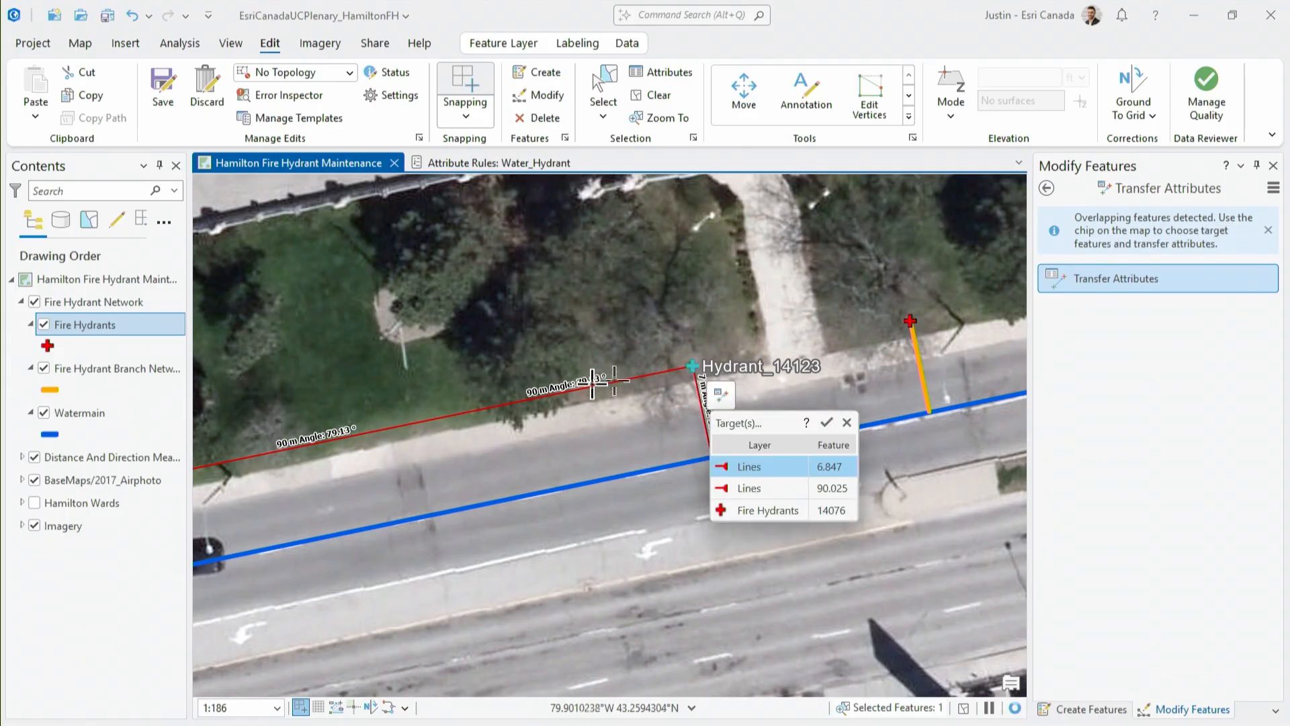
# Hide the Distance And Direction Measurements layer and transfer the attributes of Hydrant_1809 to the new hydrant
pyautogui.click(35, 457)
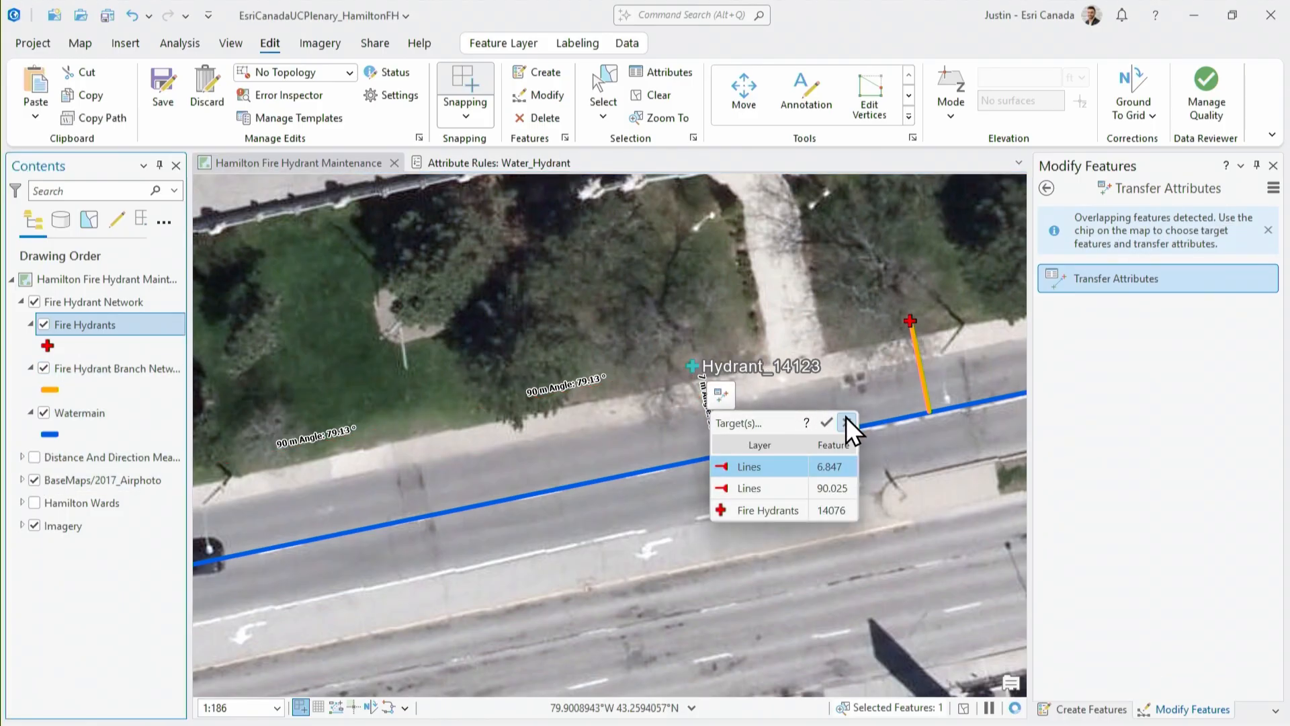
pyautogui.click(910, 321)
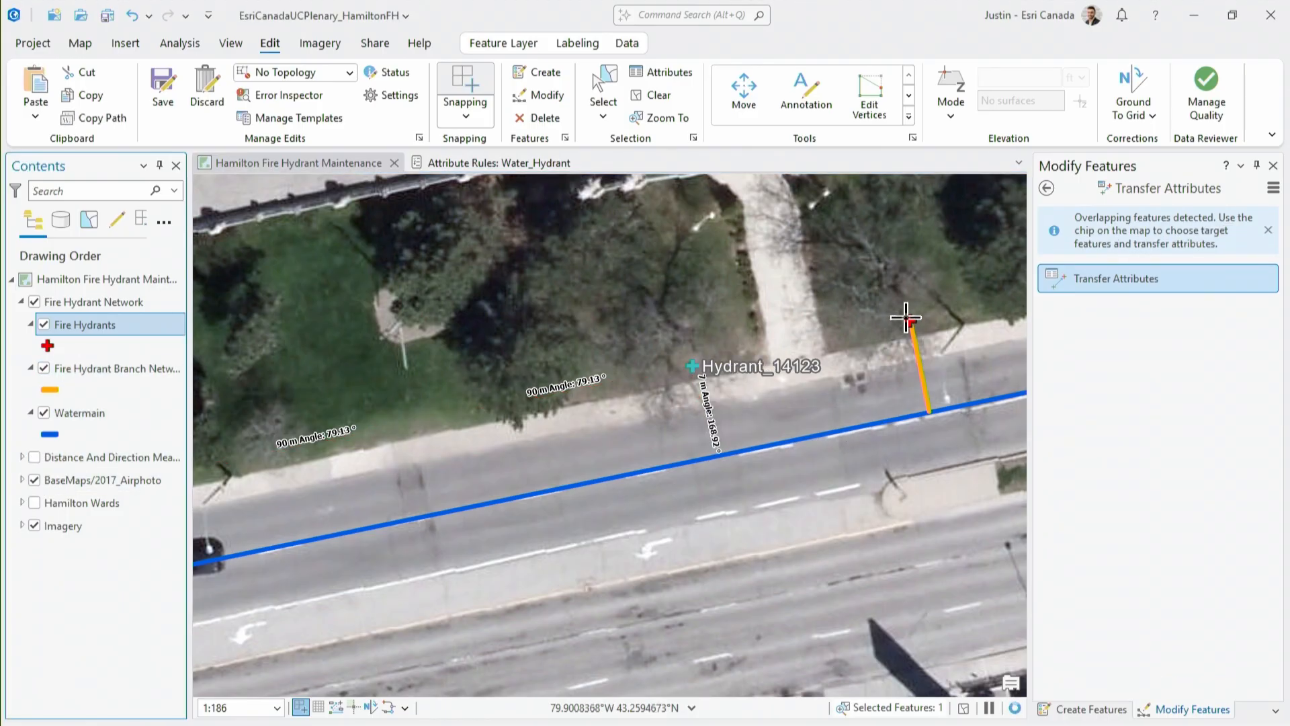
pyautogui.click(693, 365)
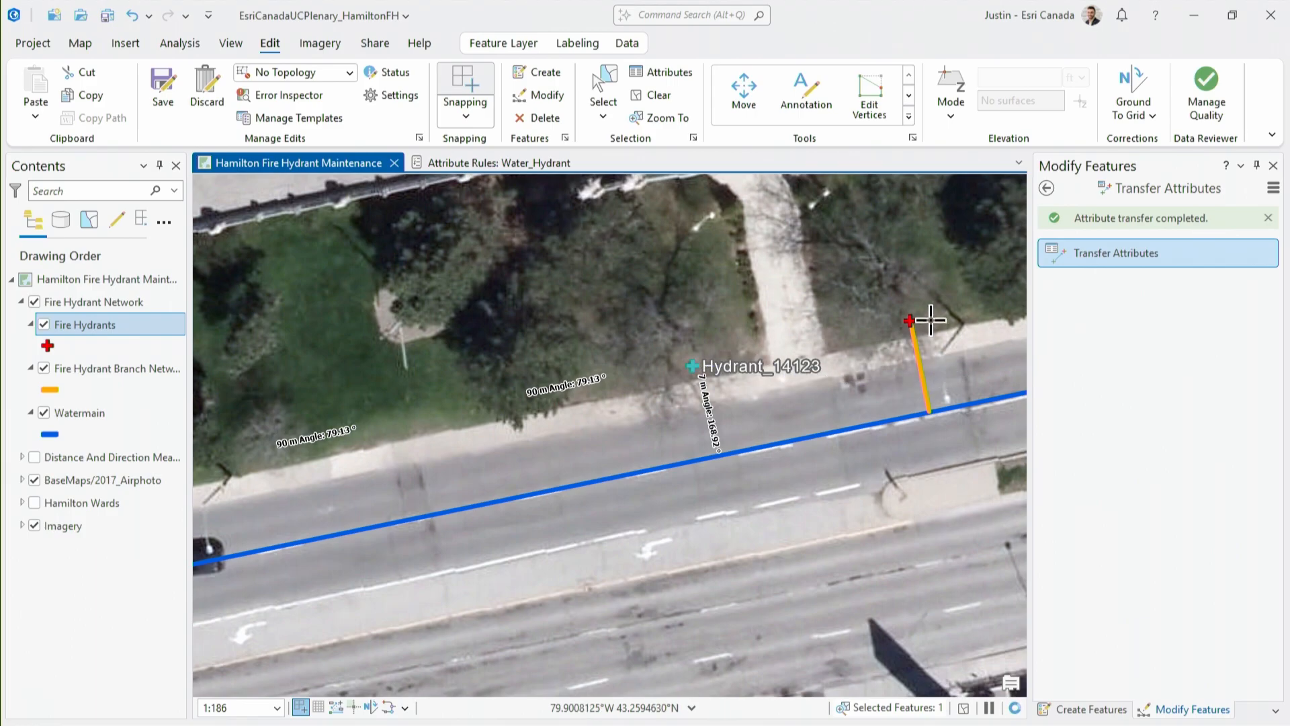
pyautogui.click(910, 321)
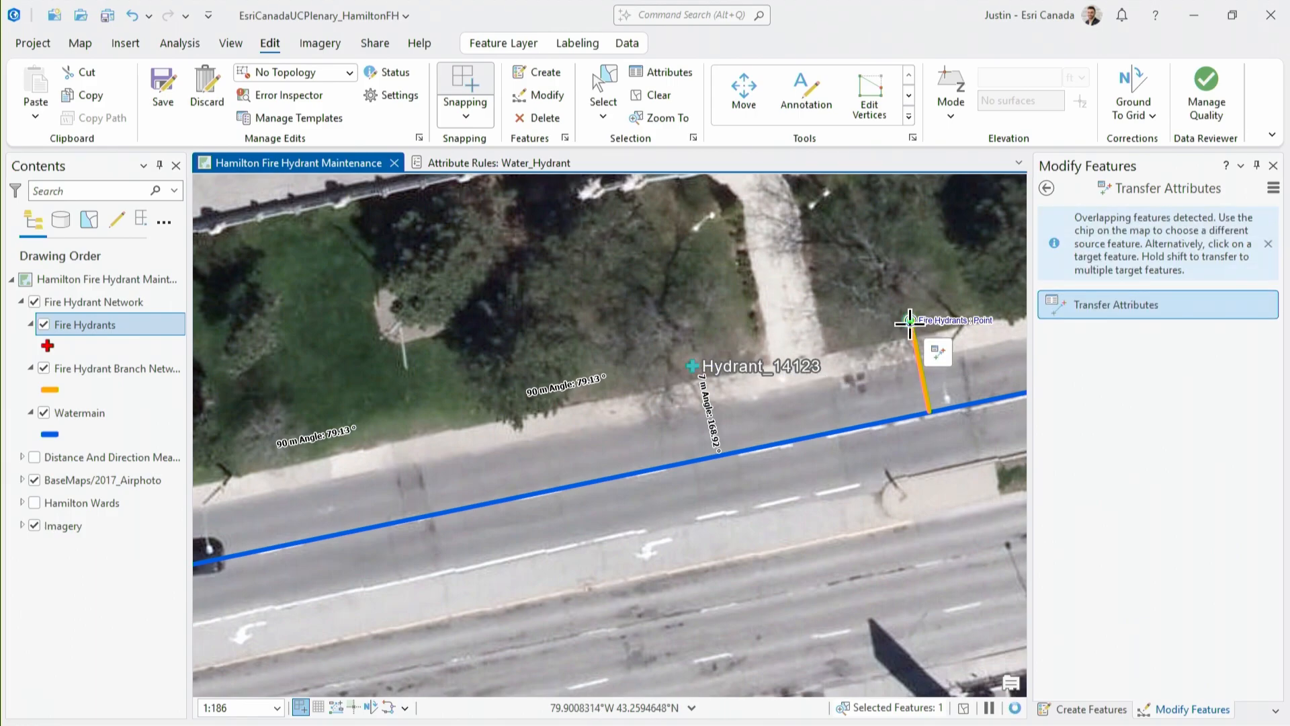
pyautogui.click(693, 365)
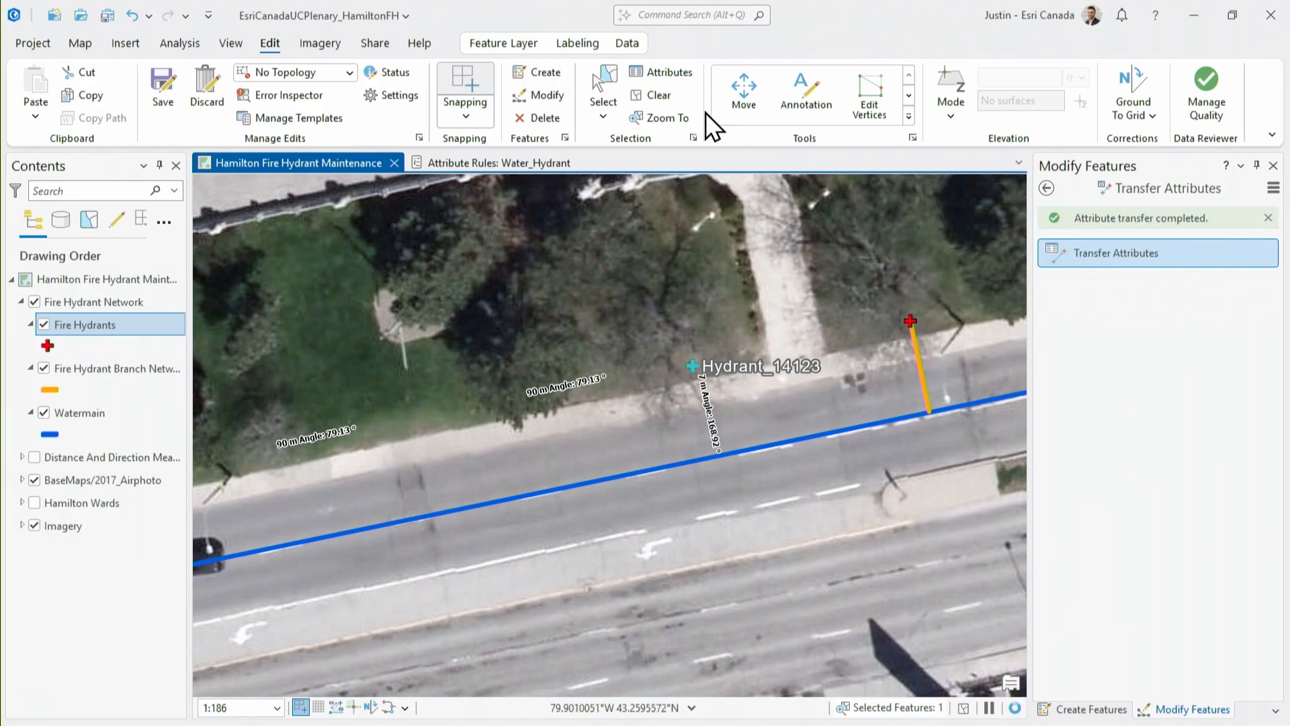
pyautogui.click(600, 76)
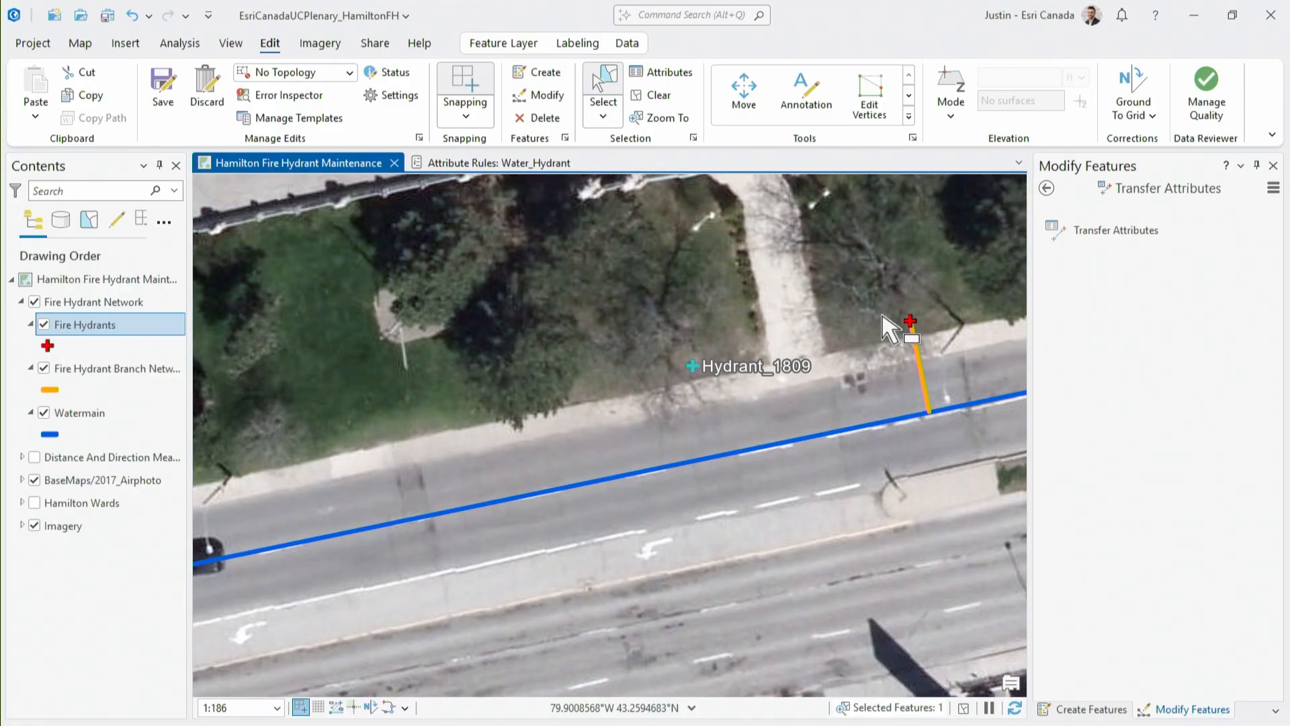
# Show the Distance And Direction Measurements layer and create a Fire Hydrant Branch Network line from the new hydrant to the watermain
pyautogui.click(34, 458)
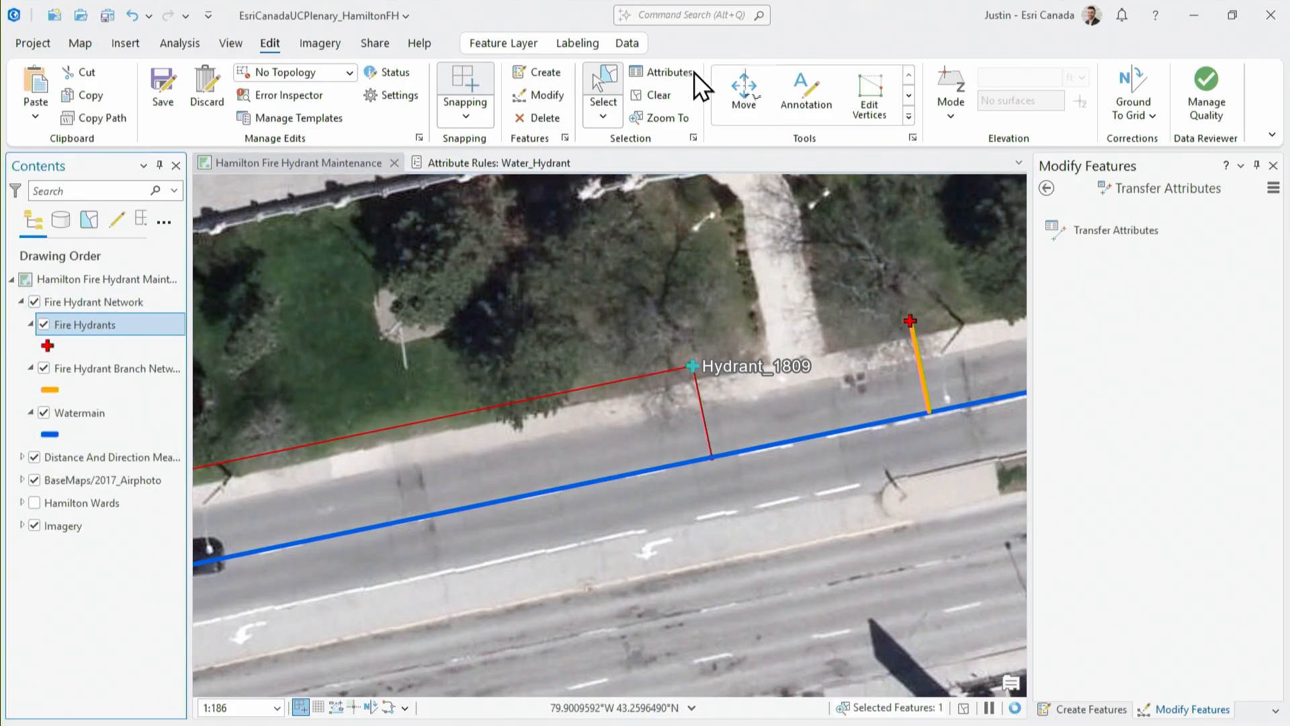
pyautogui.click(546, 71)
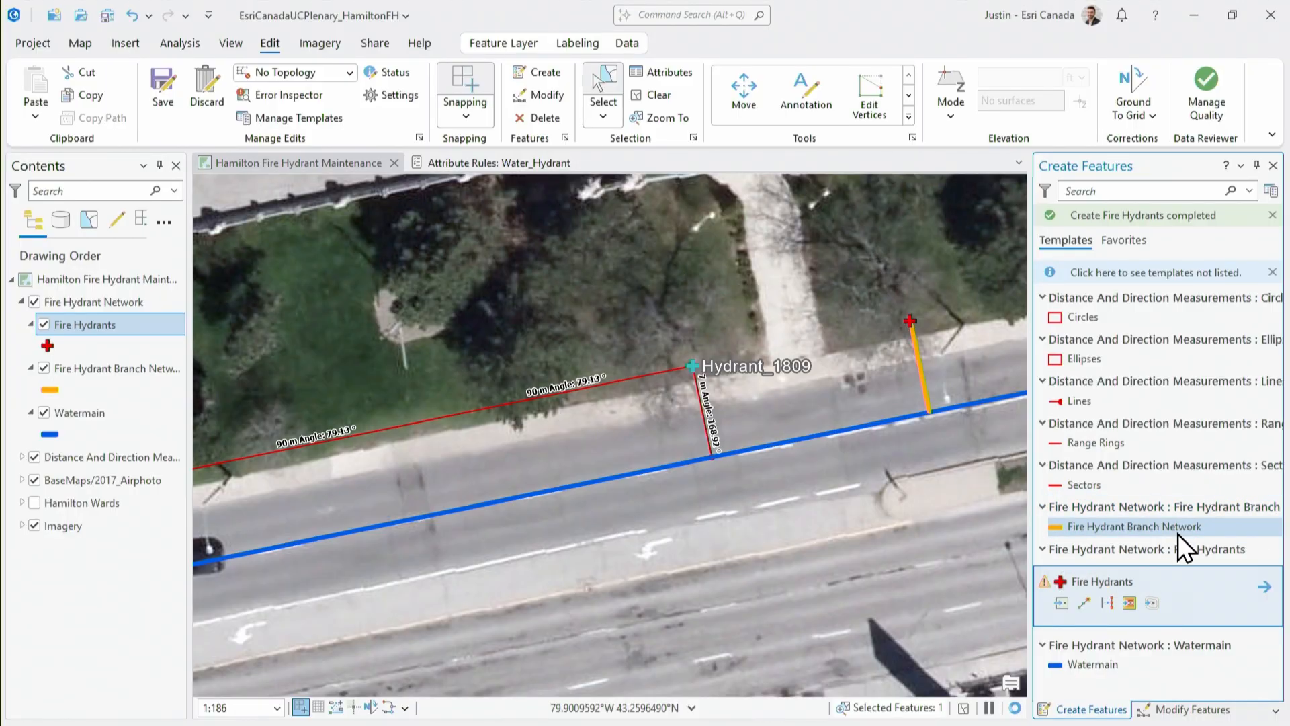
pyautogui.click(1146, 530)
pyautogui.click(695, 367)
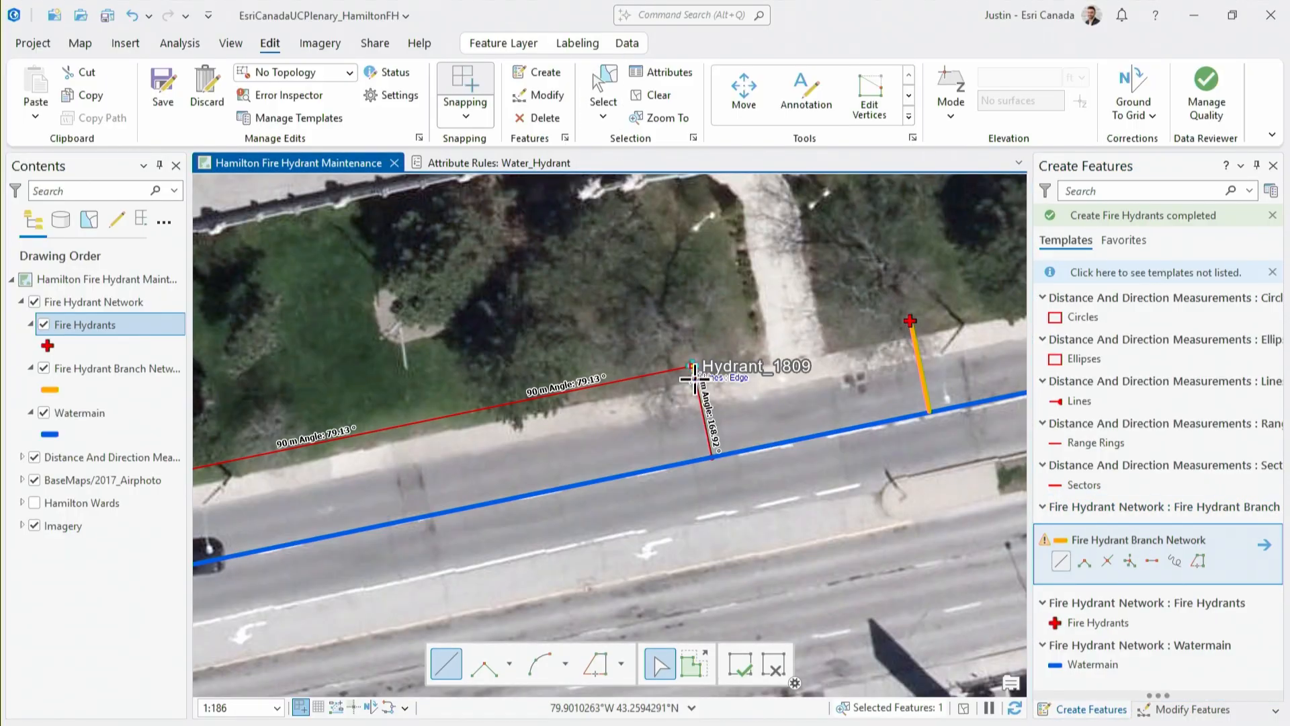
pyautogui.doubleClick(713, 456)
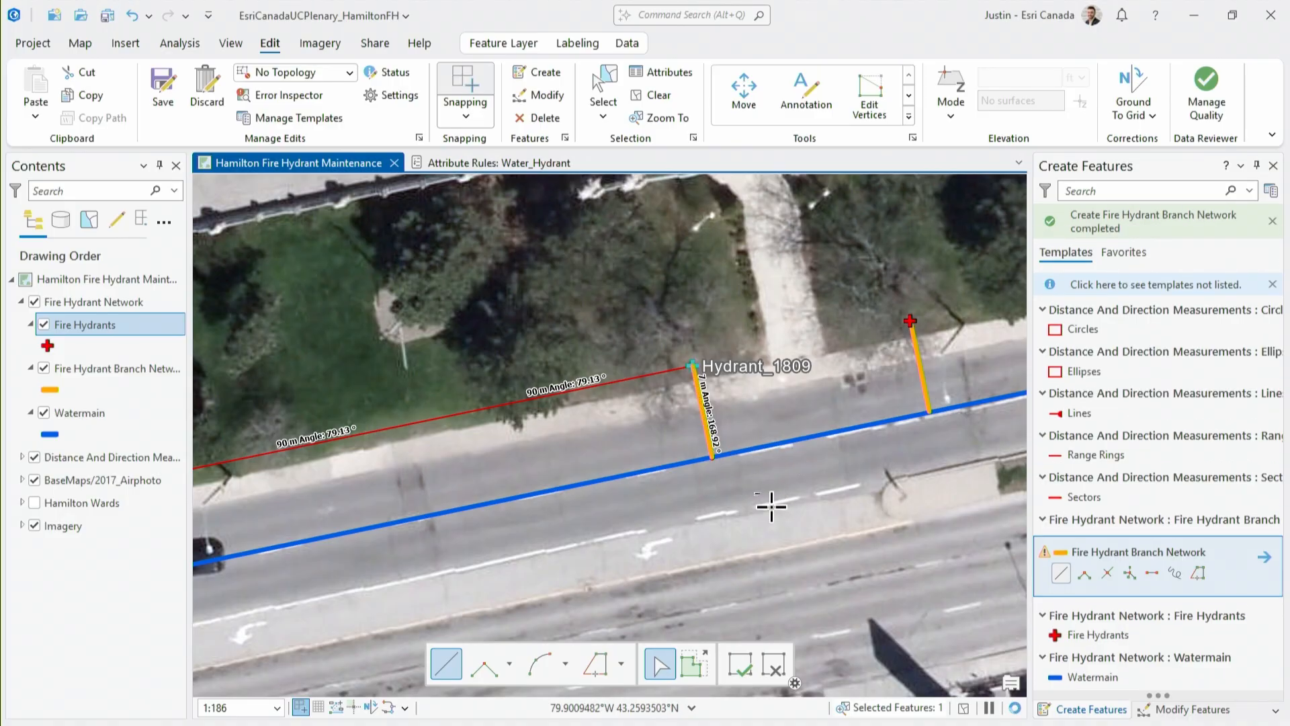
pyautogui.click(748, 666)
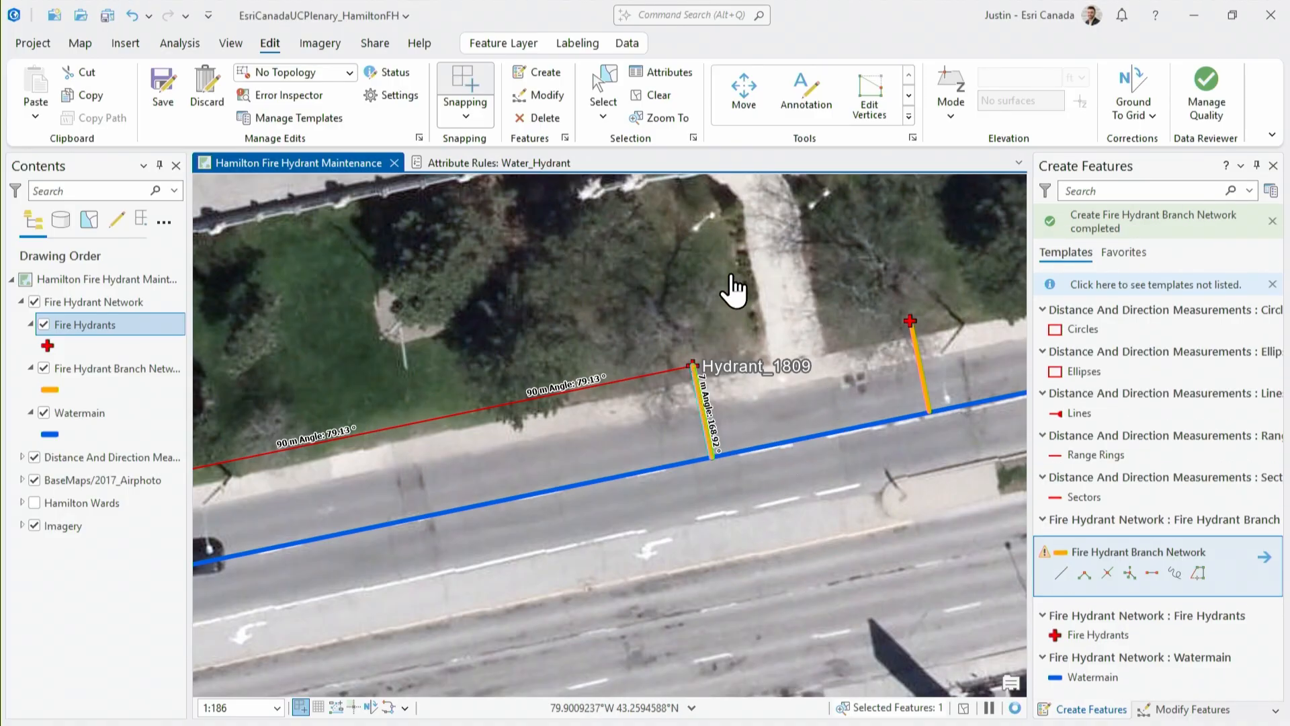
# Delete the old hydrant east of the new one together with its branch line
pyautogui.click(761, 234)
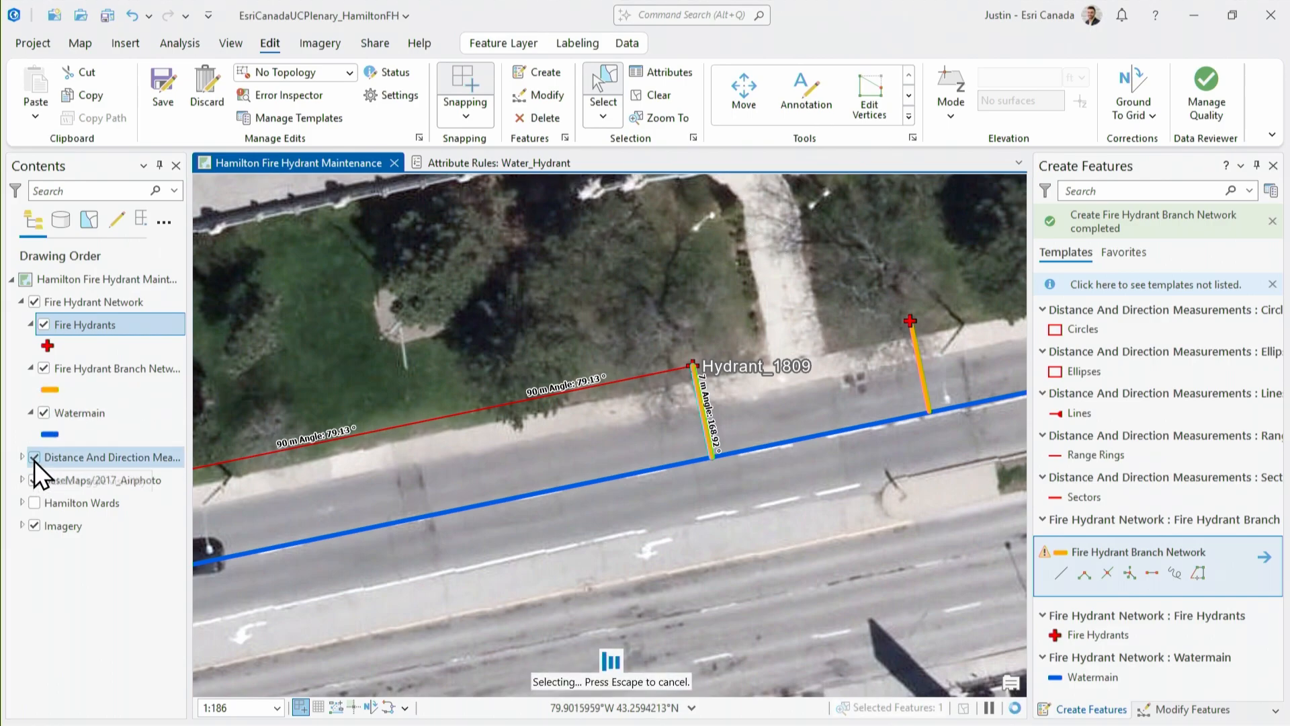
pyautogui.moveTo(873, 281); pyautogui.dragTo(959, 364)
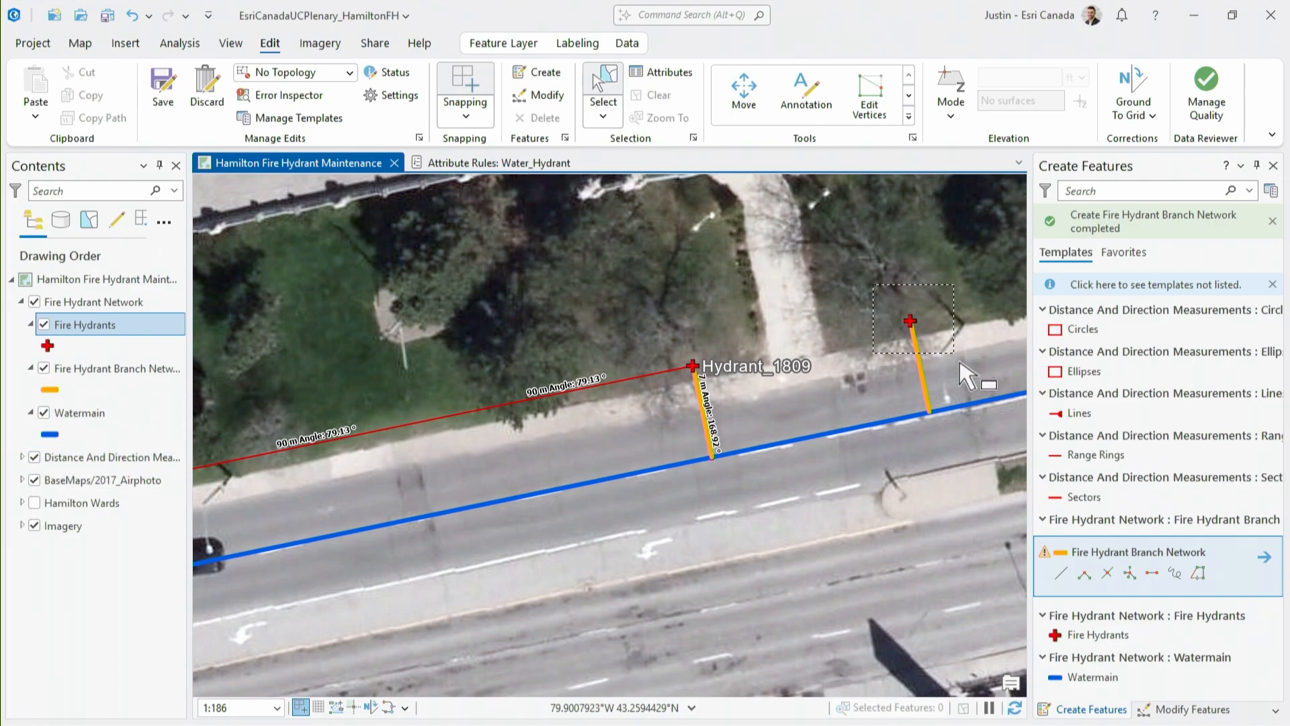
pyautogui.click(915, 341)
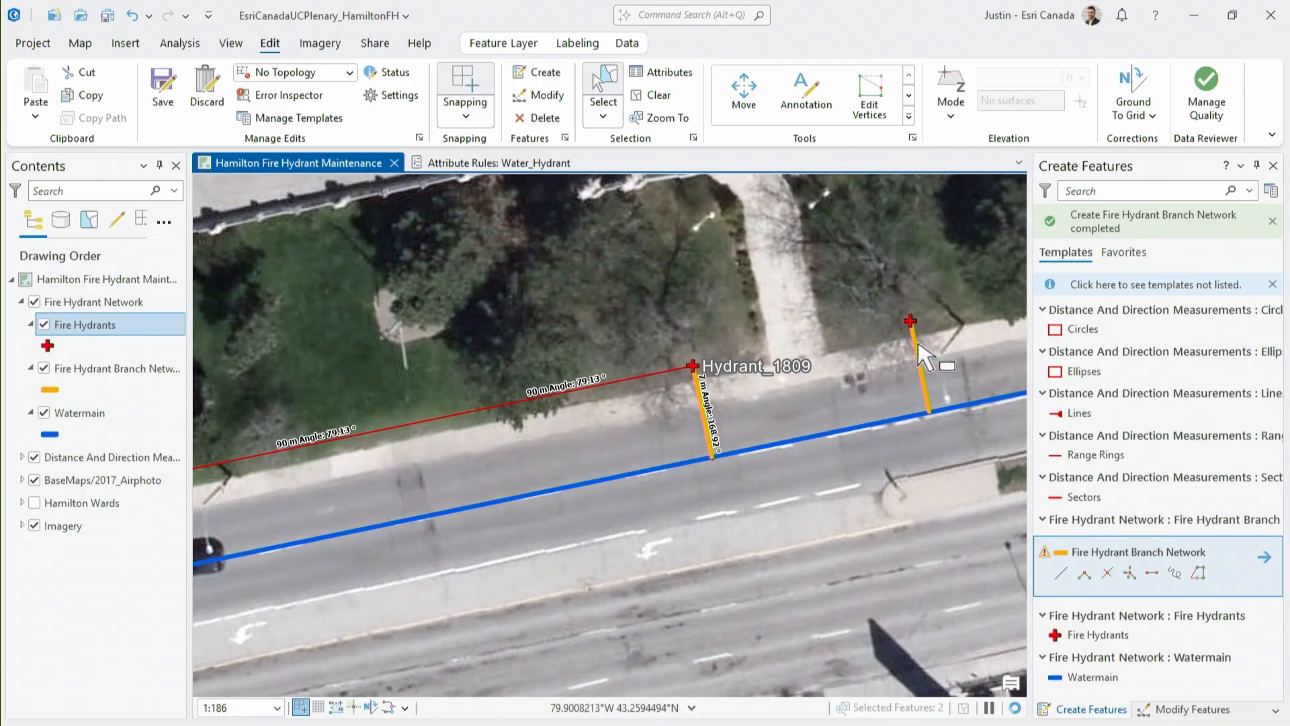
pyautogui.moveTo(886, 315); pyautogui.dragTo(943, 356)
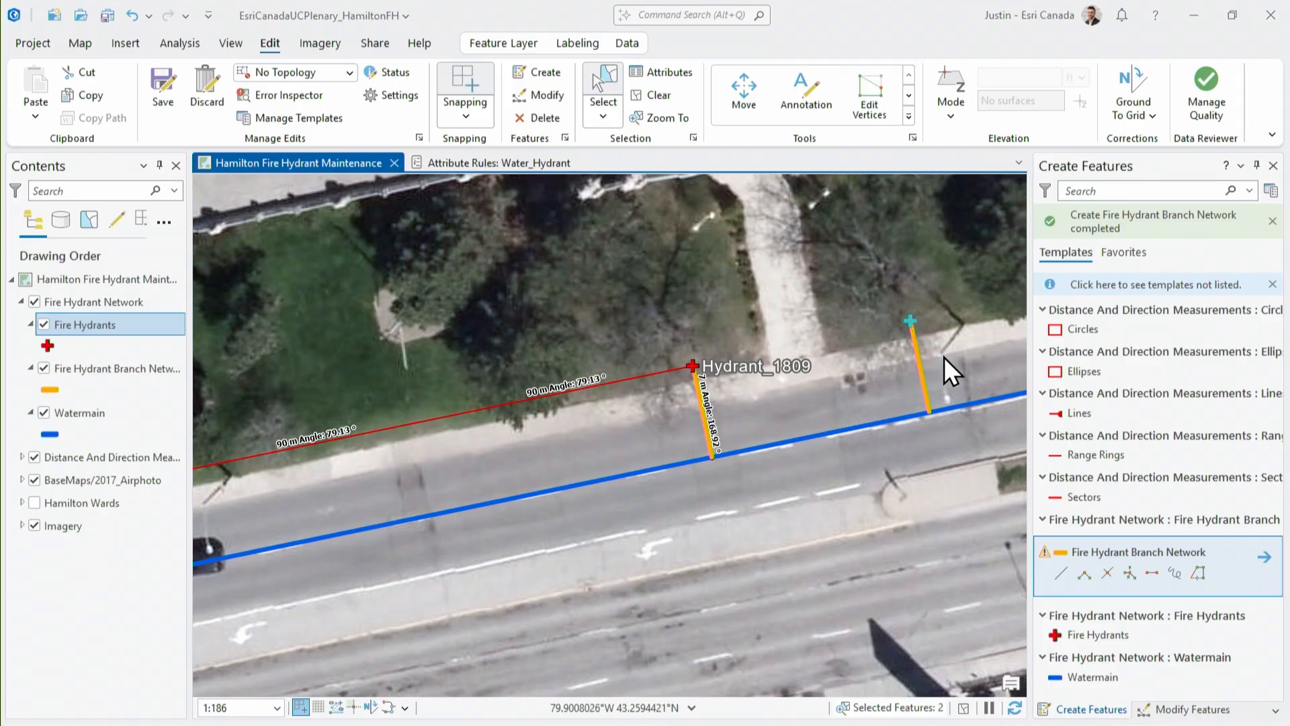
pyautogui.click(547, 118)
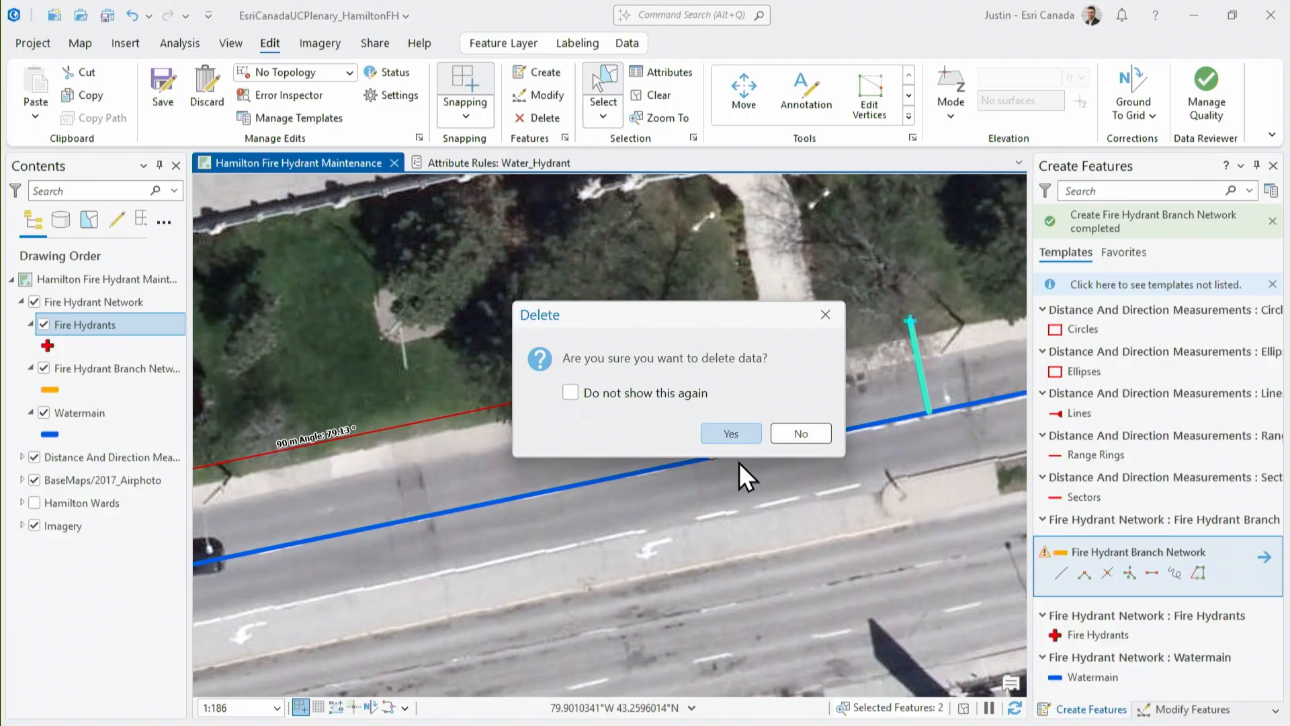
pyautogui.click(744, 435)
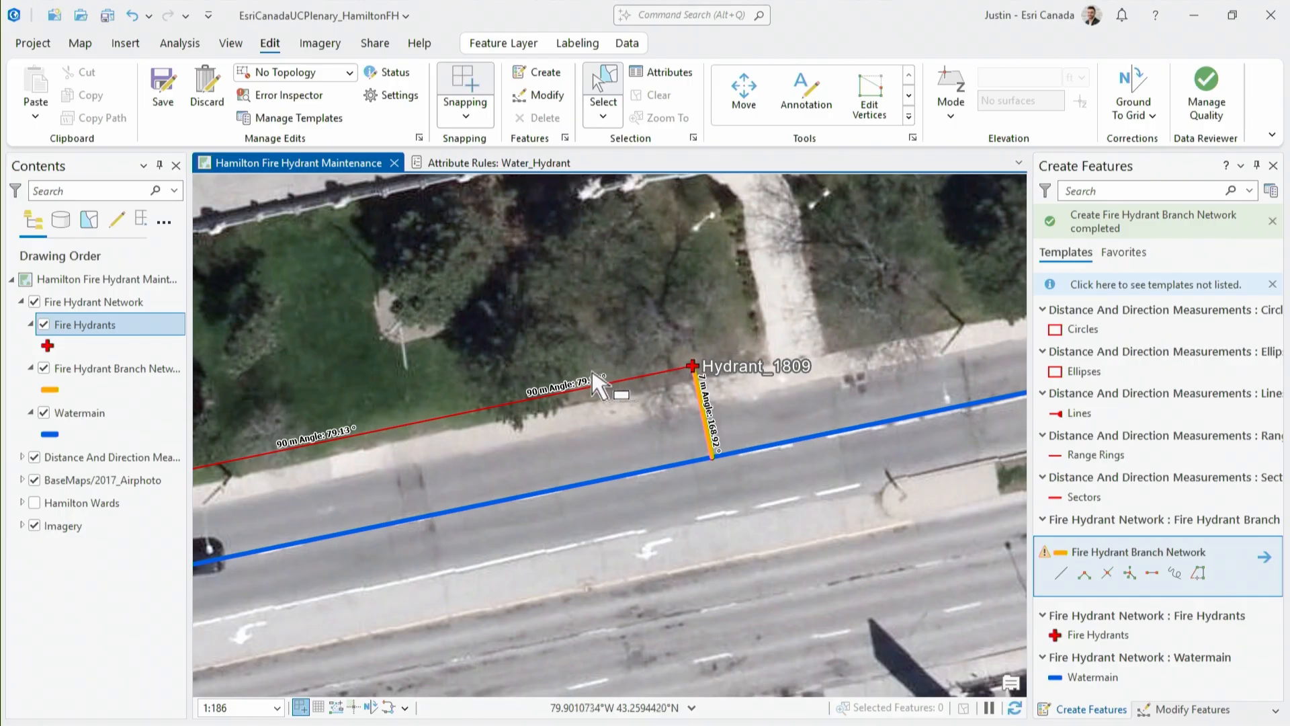
# Review the Vertices and Nodes settings and turn on the display of vertices and nodes in the map
pyautogui.scroll(-2, 561, 357)
pyautogui.scroll(-2, 562, 357)
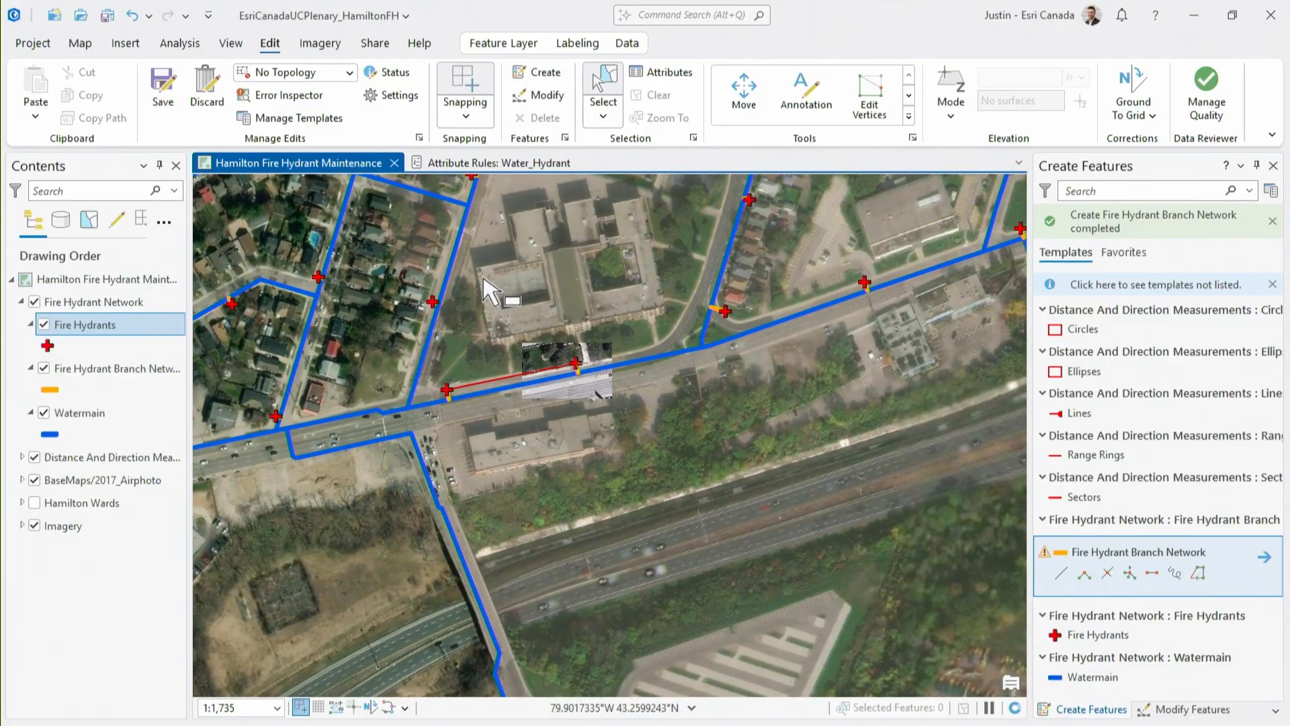
pyautogui.scroll(1, 467, 348)
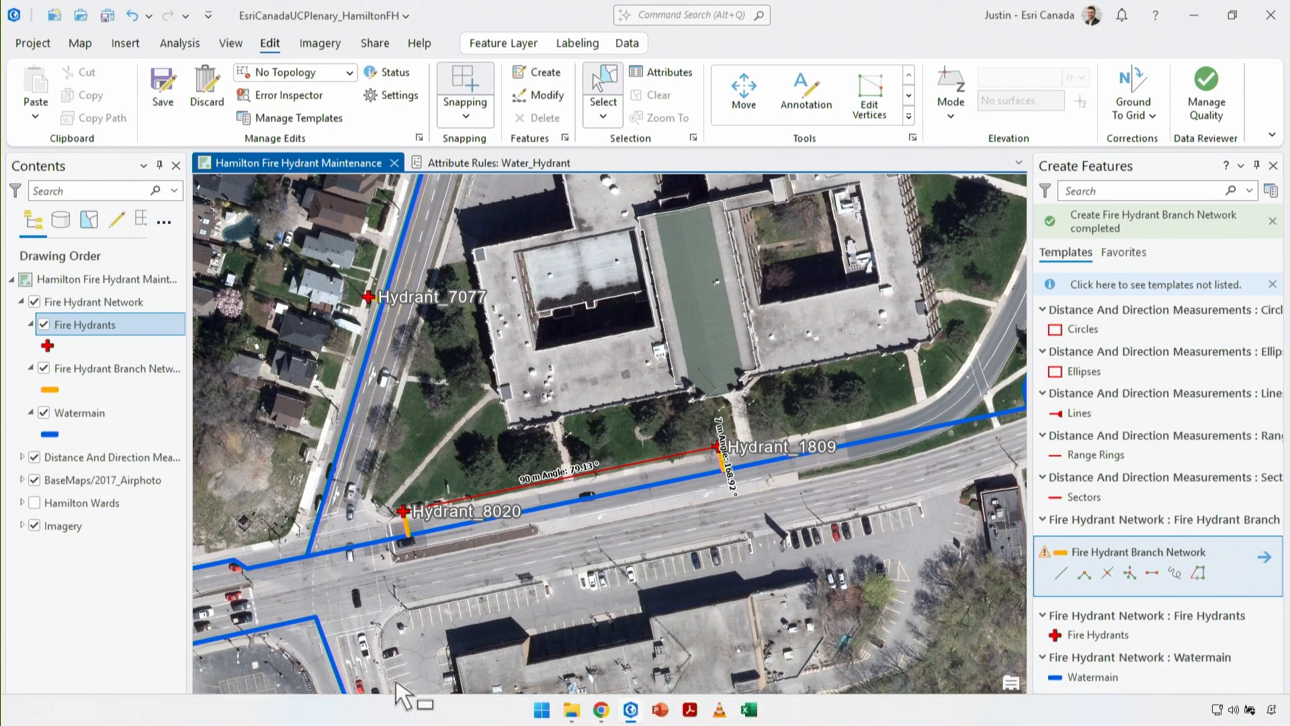
pyautogui.moveTo(393, 707)
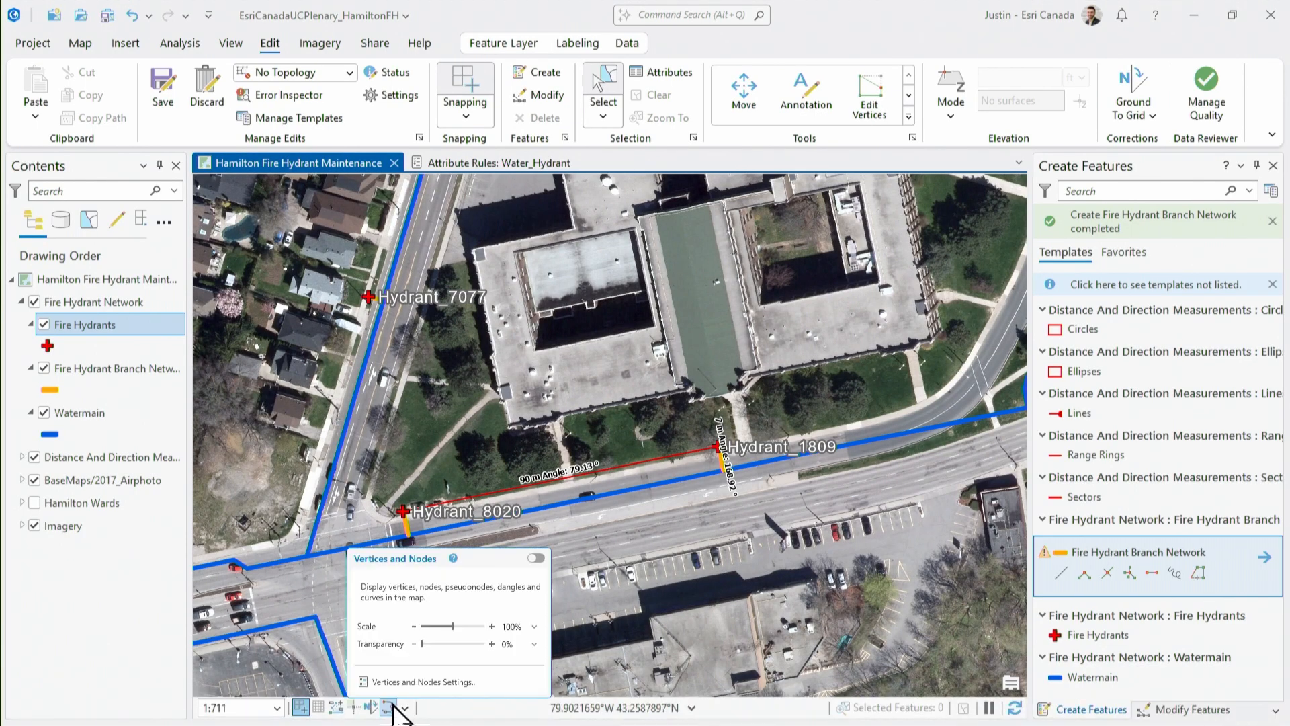
pyautogui.click(407, 682)
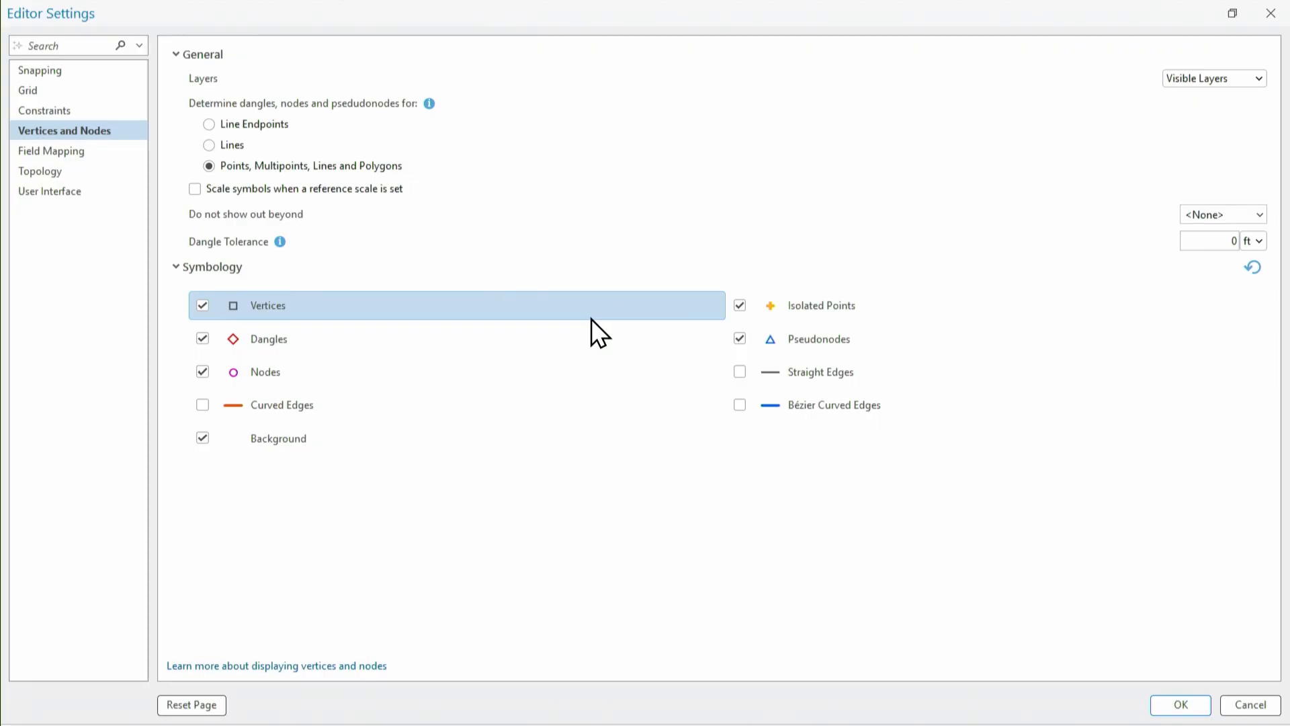
pyautogui.click(1161, 705)
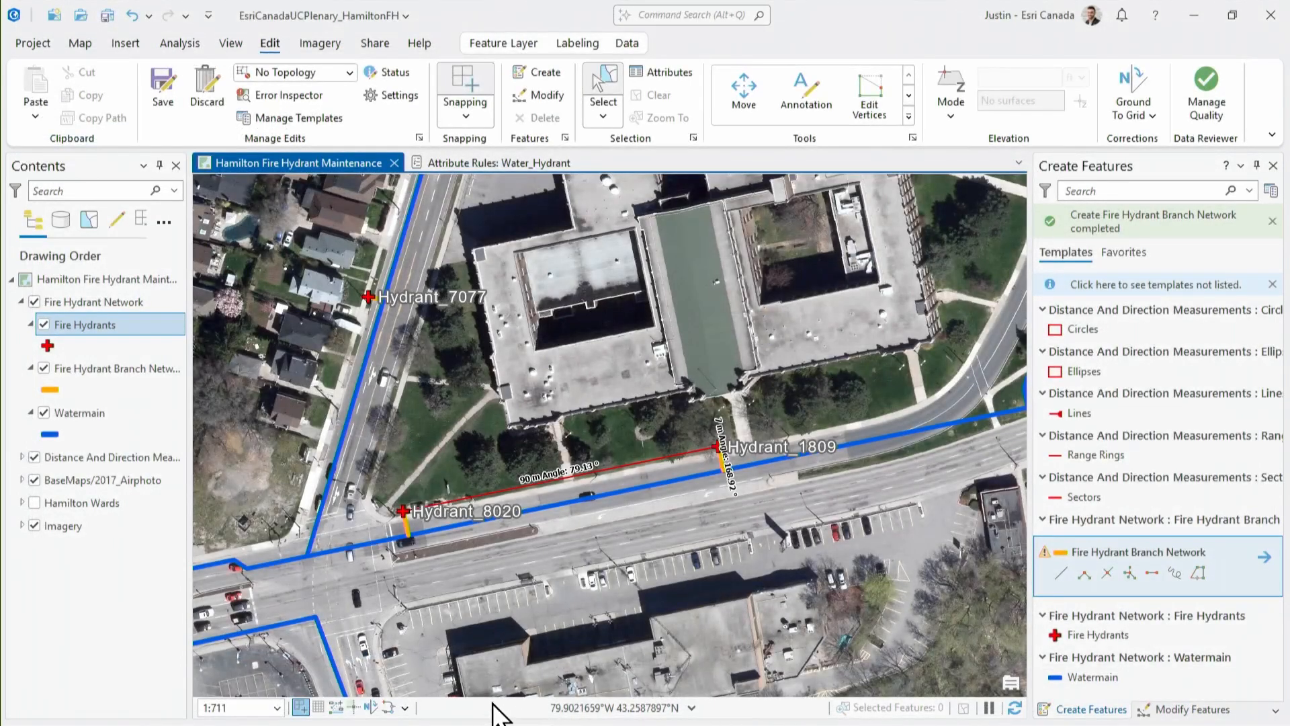
pyautogui.click(388, 707)
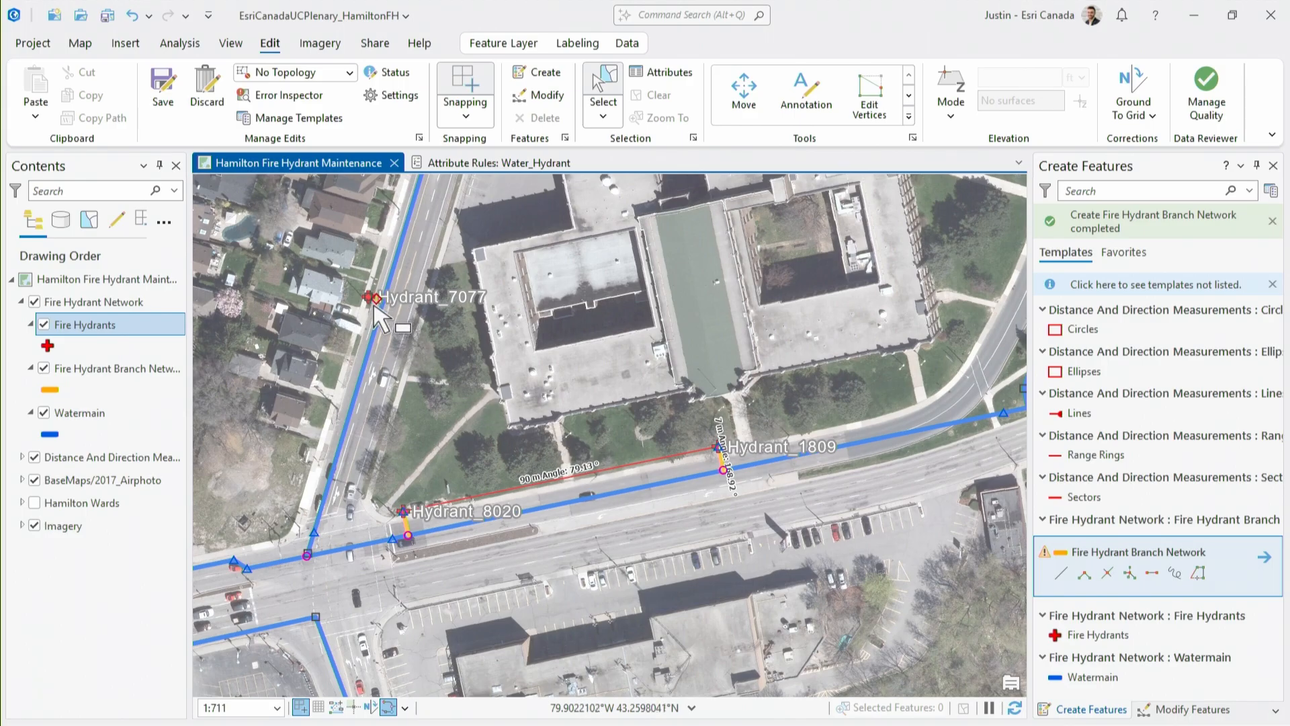
# Extend Hydrant_7077's dangling branch line to the watermain with the Extend or Trim tool
pyautogui.scroll(5, 371, 306)
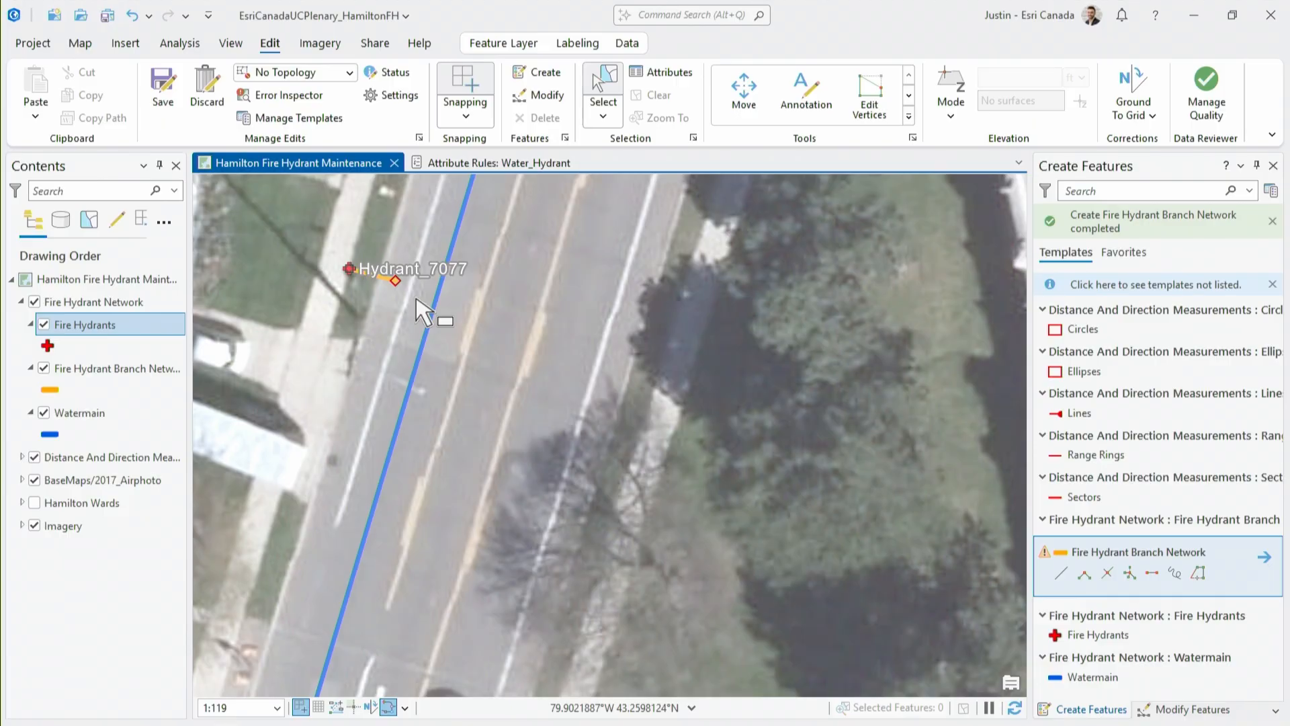
pyautogui.click(909, 116)
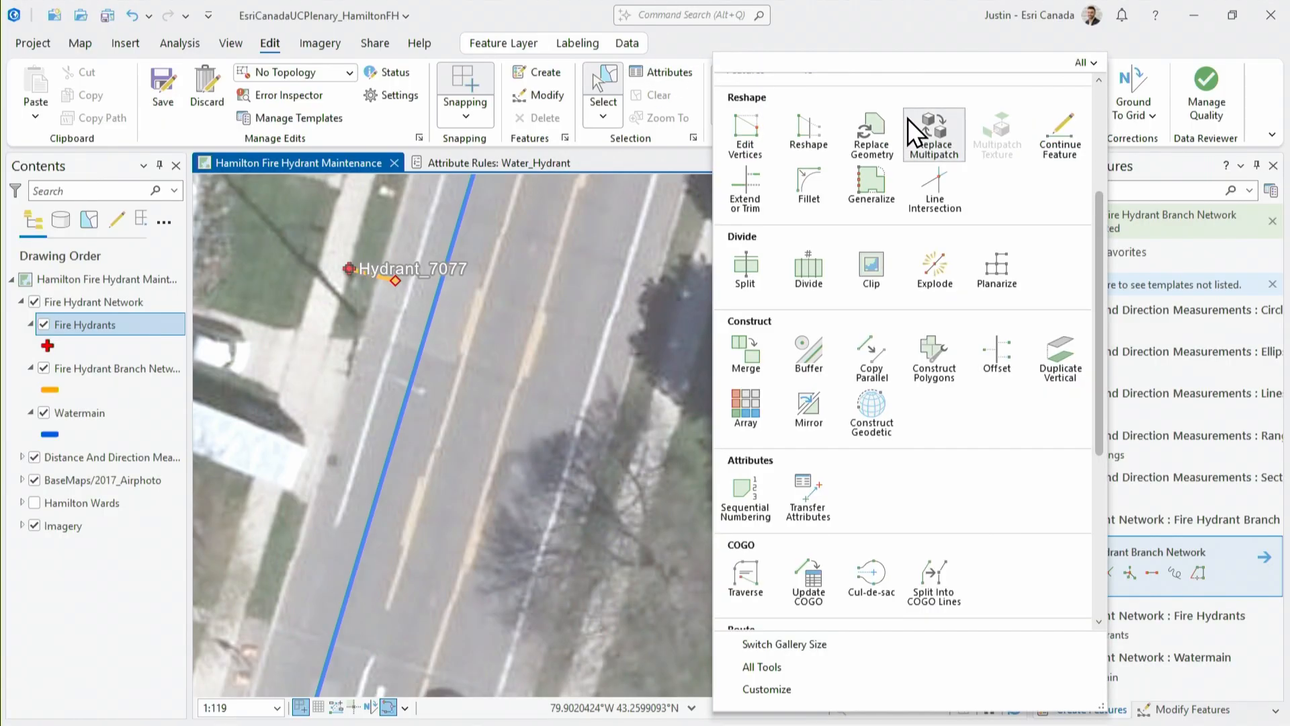
pyautogui.scroll(3, 873, 181)
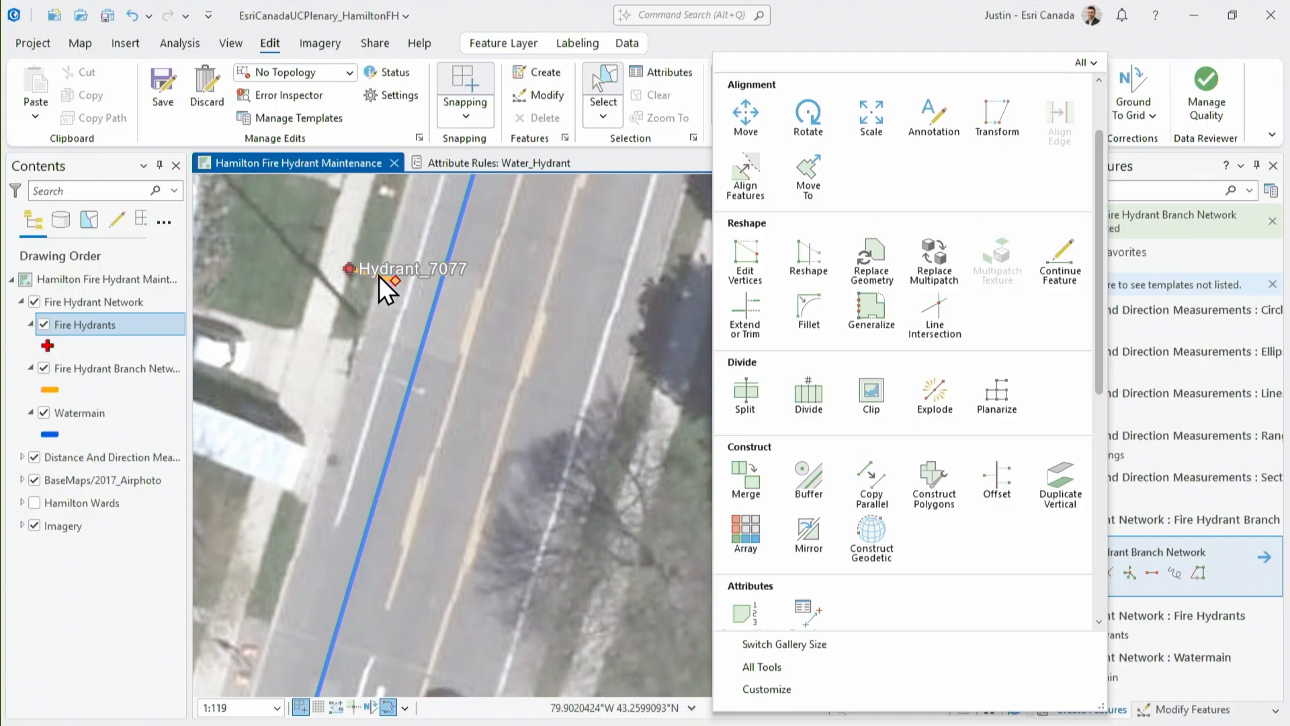
pyautogui.click(379, 276)
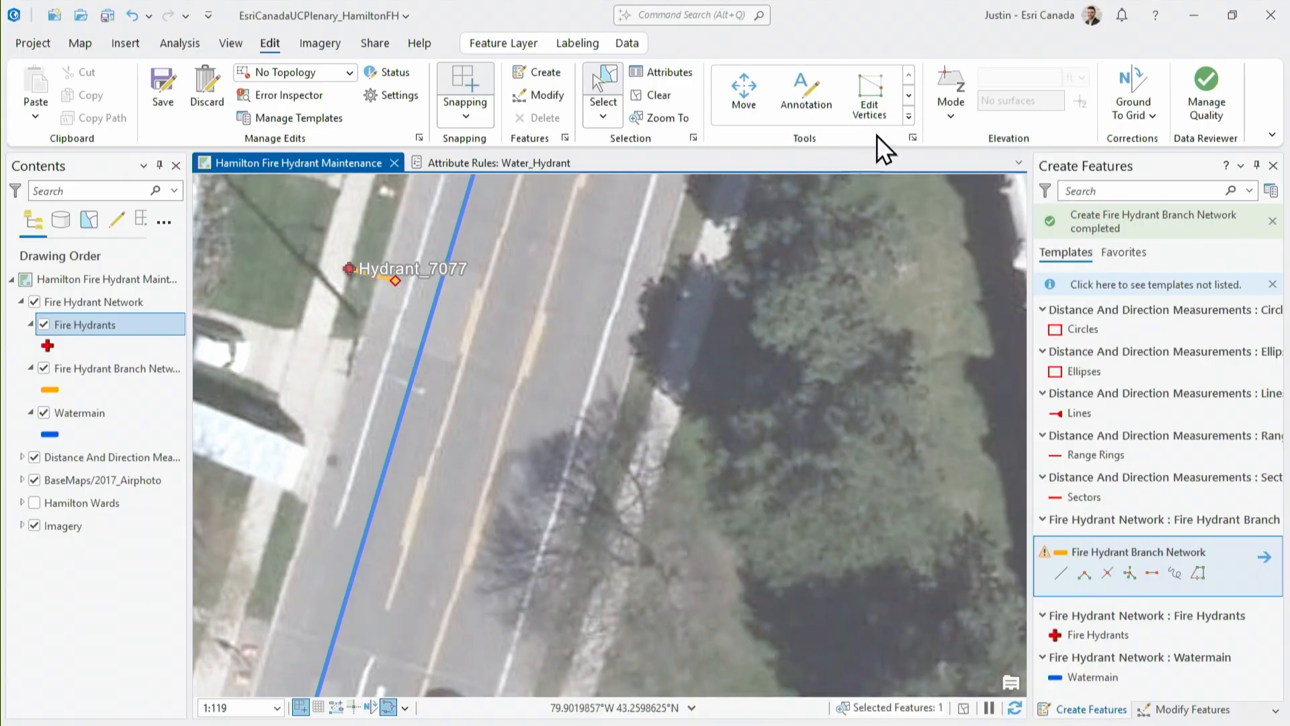
pyautogui.click(908, 117)
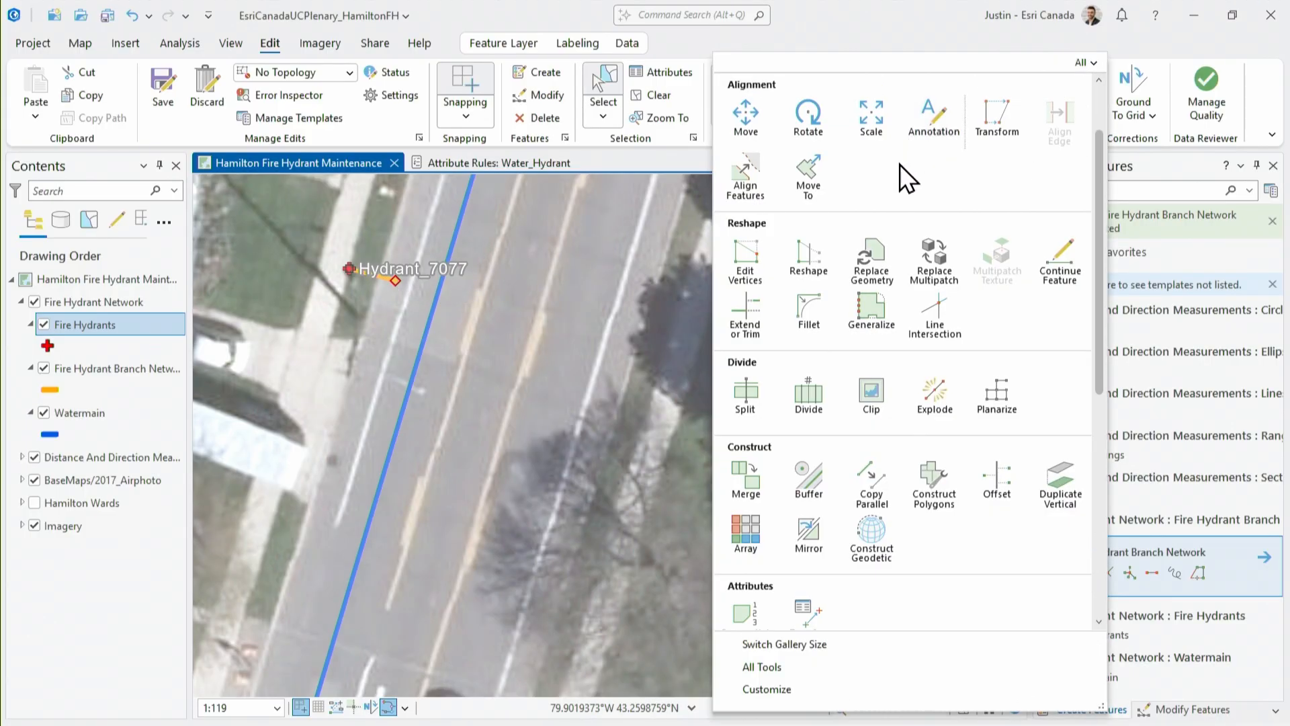
pyautogui.scroll(3, 853, 277)
pyautogui.click(753, 398)
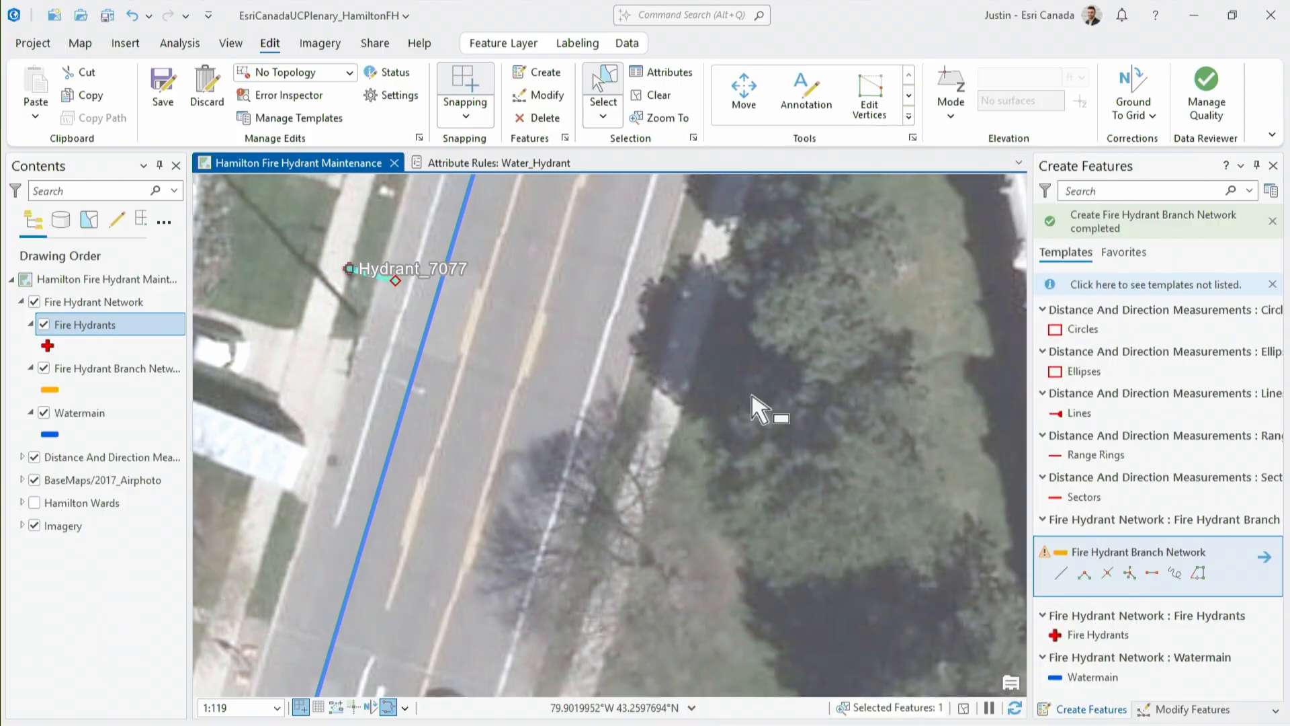
pyautogui.click(395, 281)
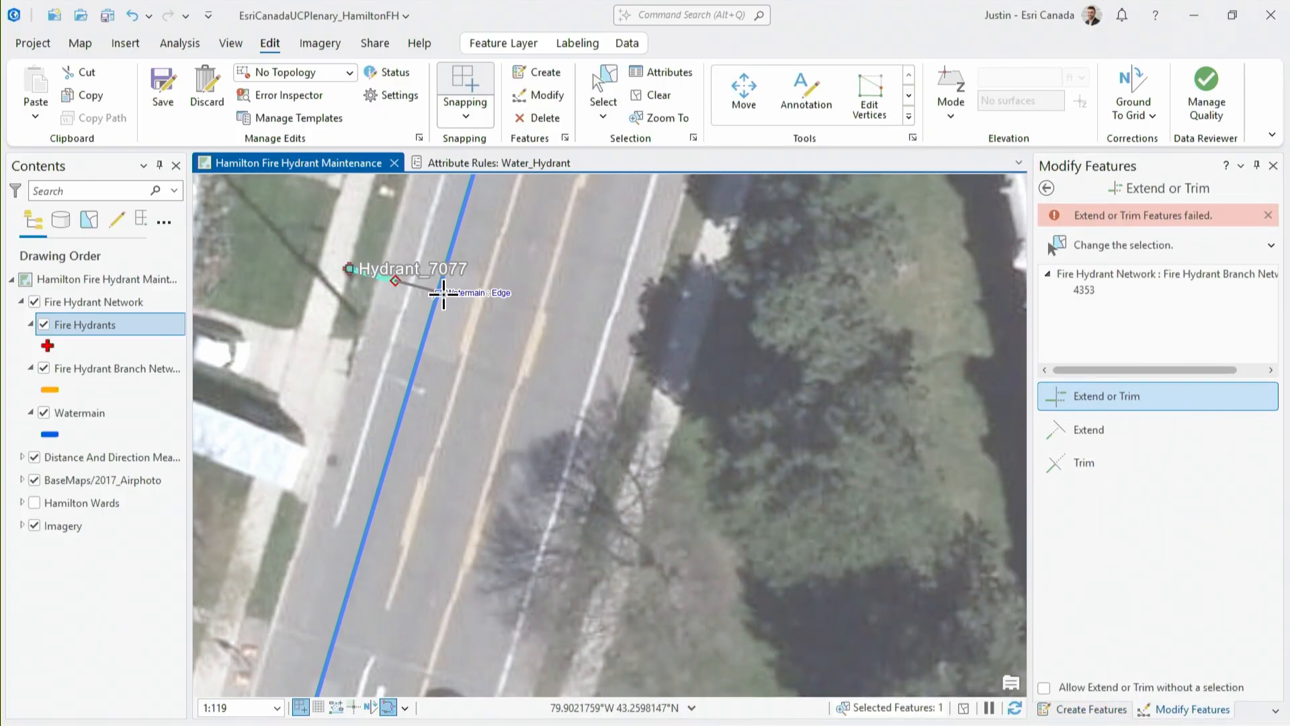
pyautogui.click(406, 410)
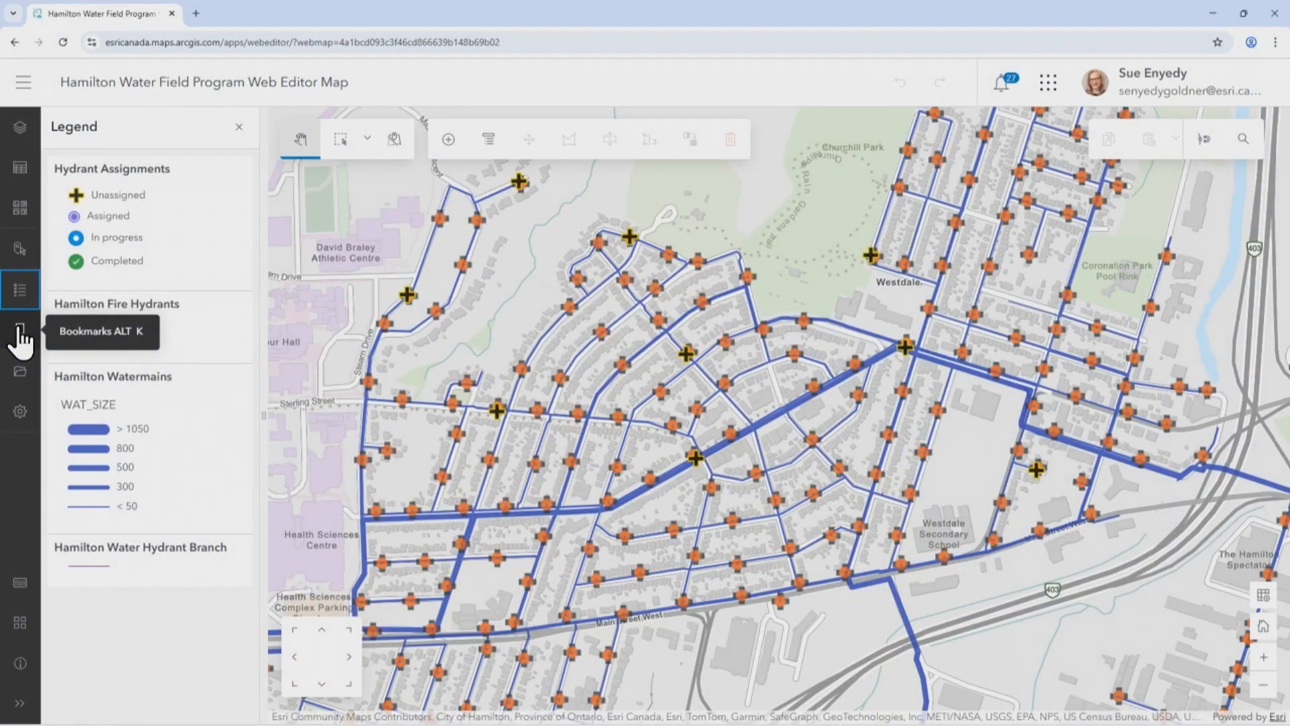
# Switch to the Hamilton Water Field Program map in ArcGIS Web Editor, go to the Freeland Court bookmark and enable the grid
pyautogui.click(20, 336)
pyautogui.click(131, 277)
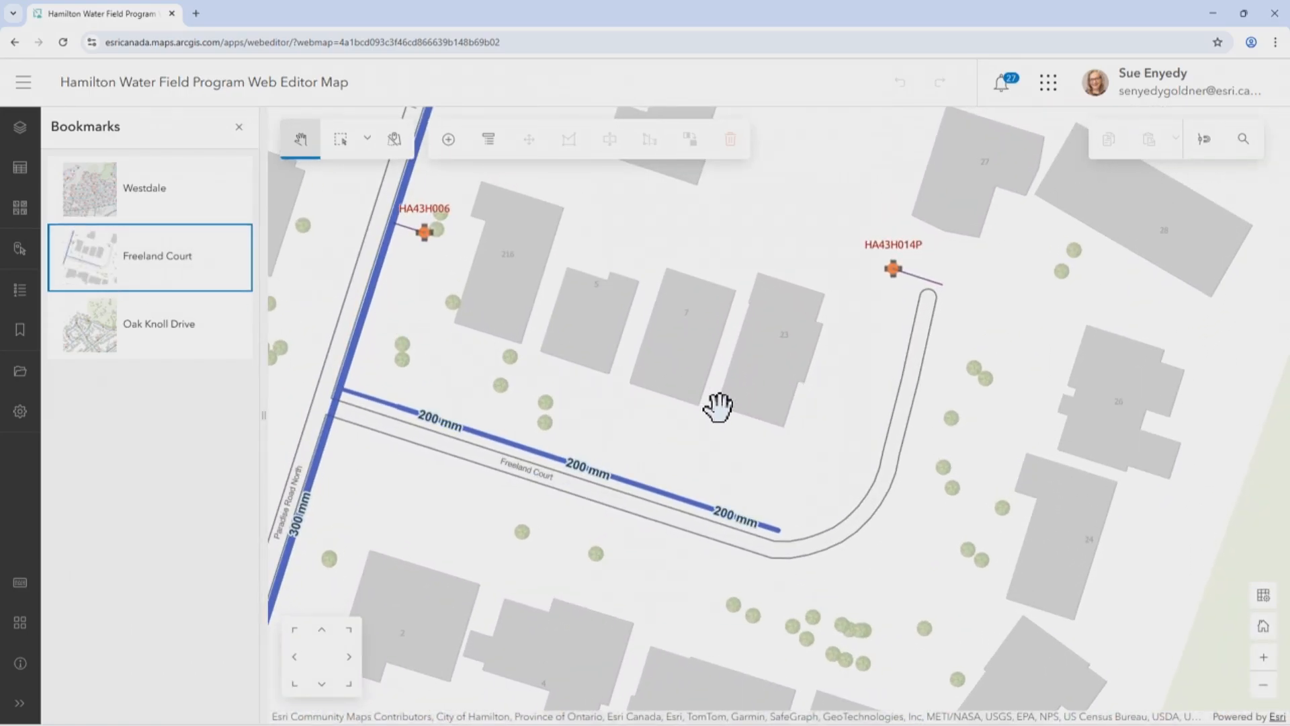
pyautogui.click(238, 127)
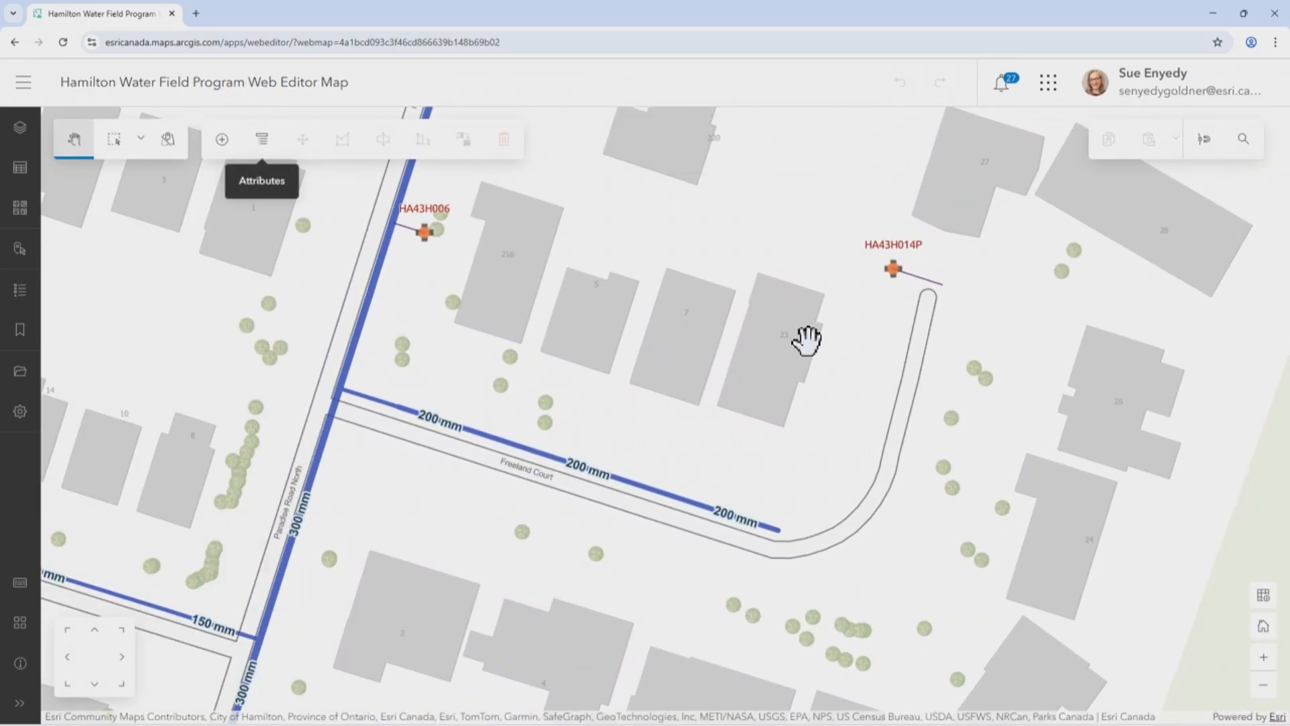
pyautogui.moveTo(795, 320); pyautogui.dragTo(719, 316)
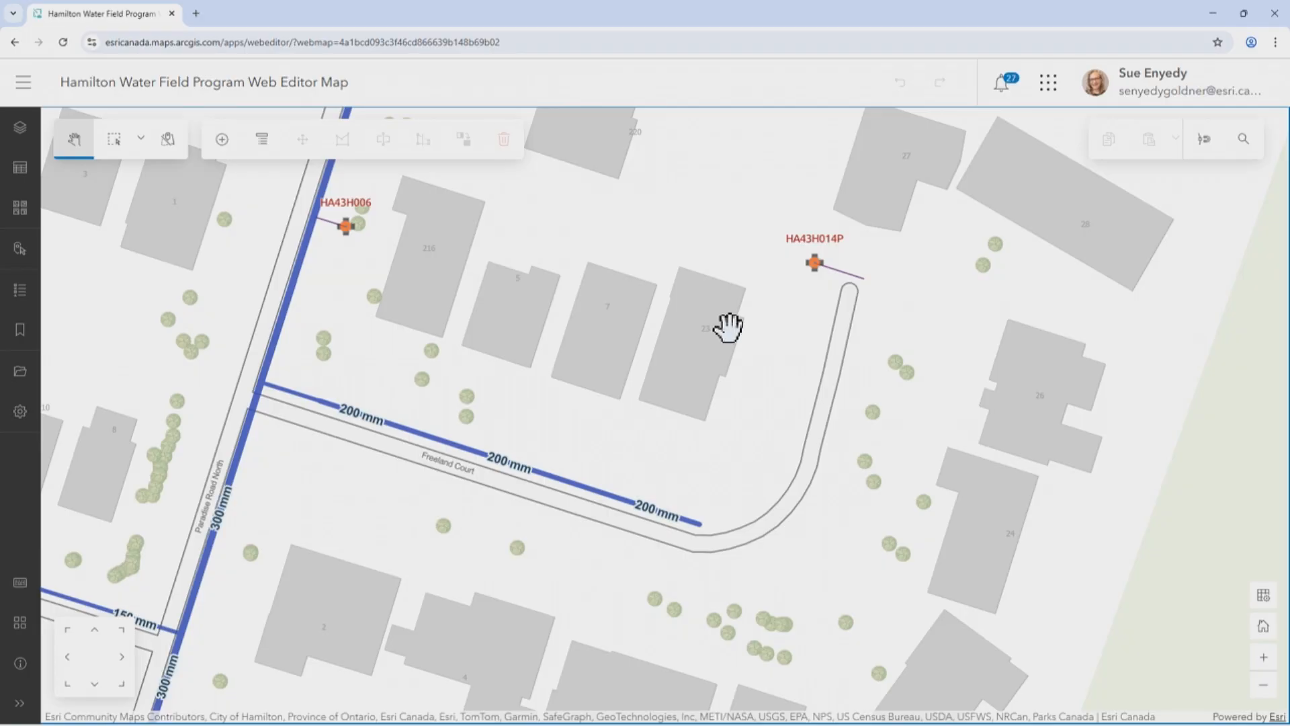
pyautogui.click(1264, 596)
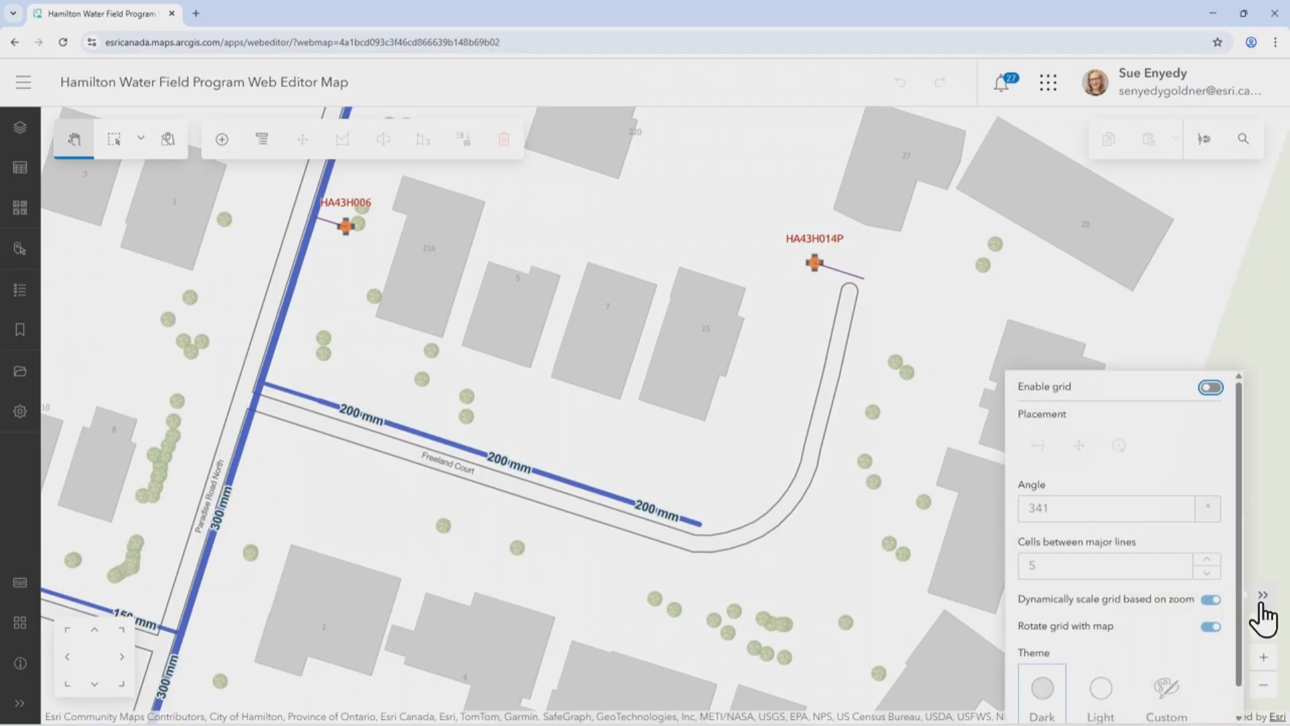
pyautogui.click(1211, 388)
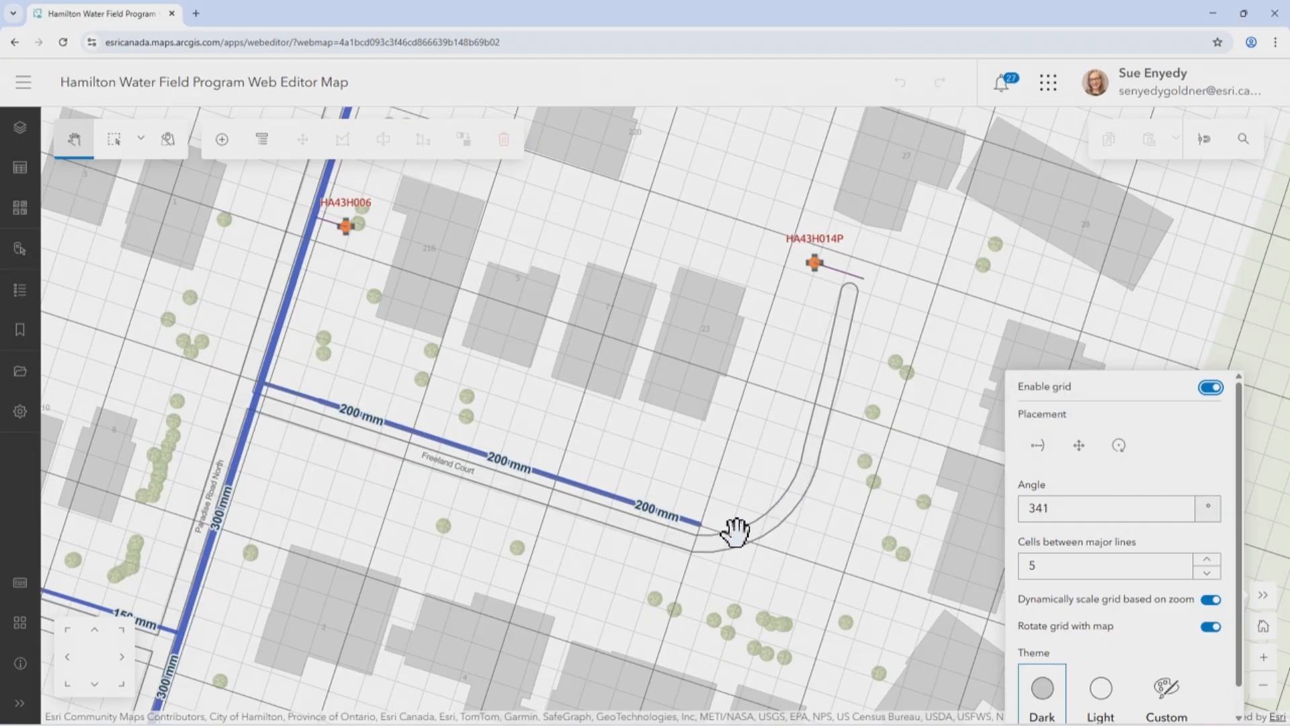
pyautogui.click(1263, 596)
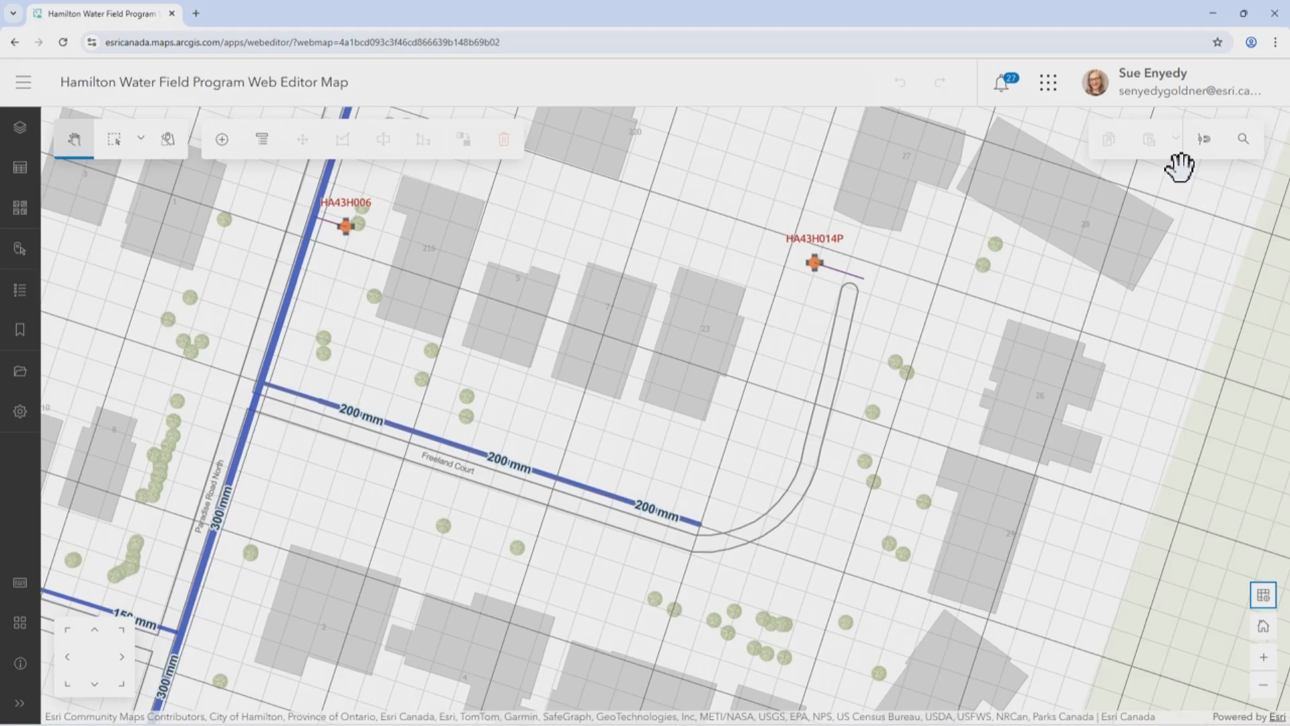
# Enable snapping to all four layers of the web map
pyautogui.click(1206, 143)
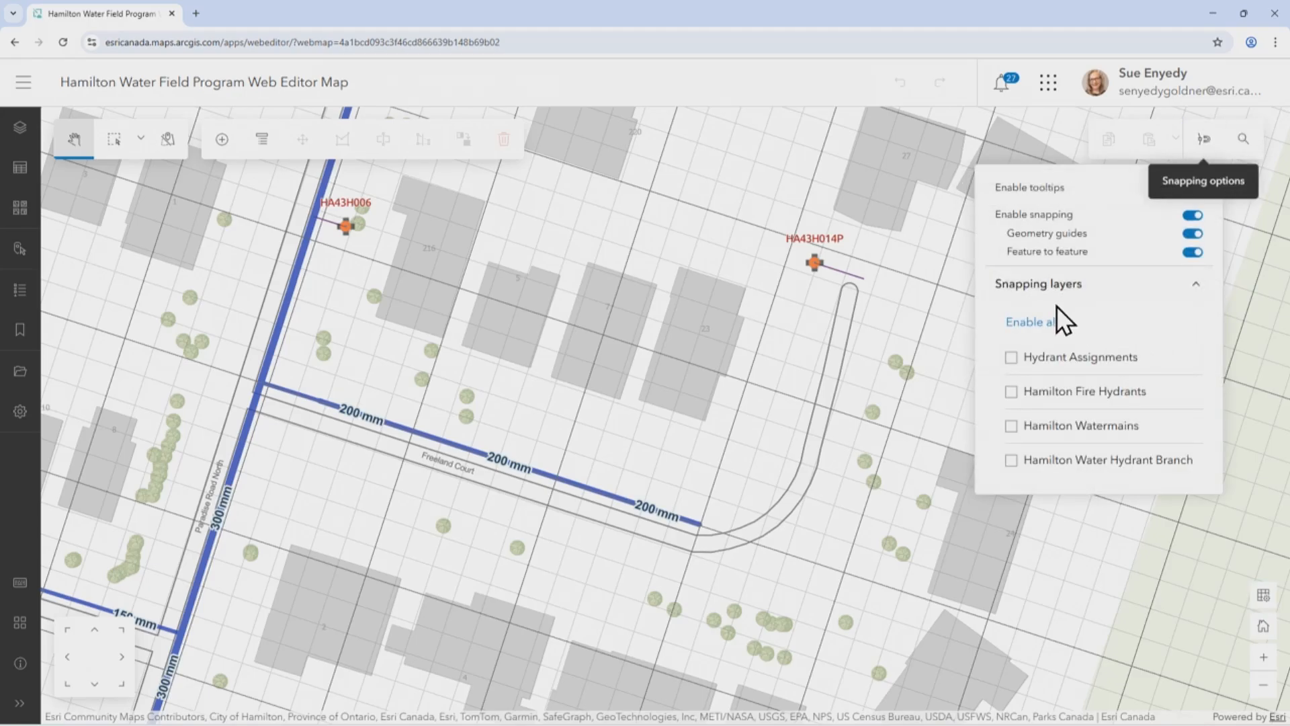
pyautogui.click(1035, 323)
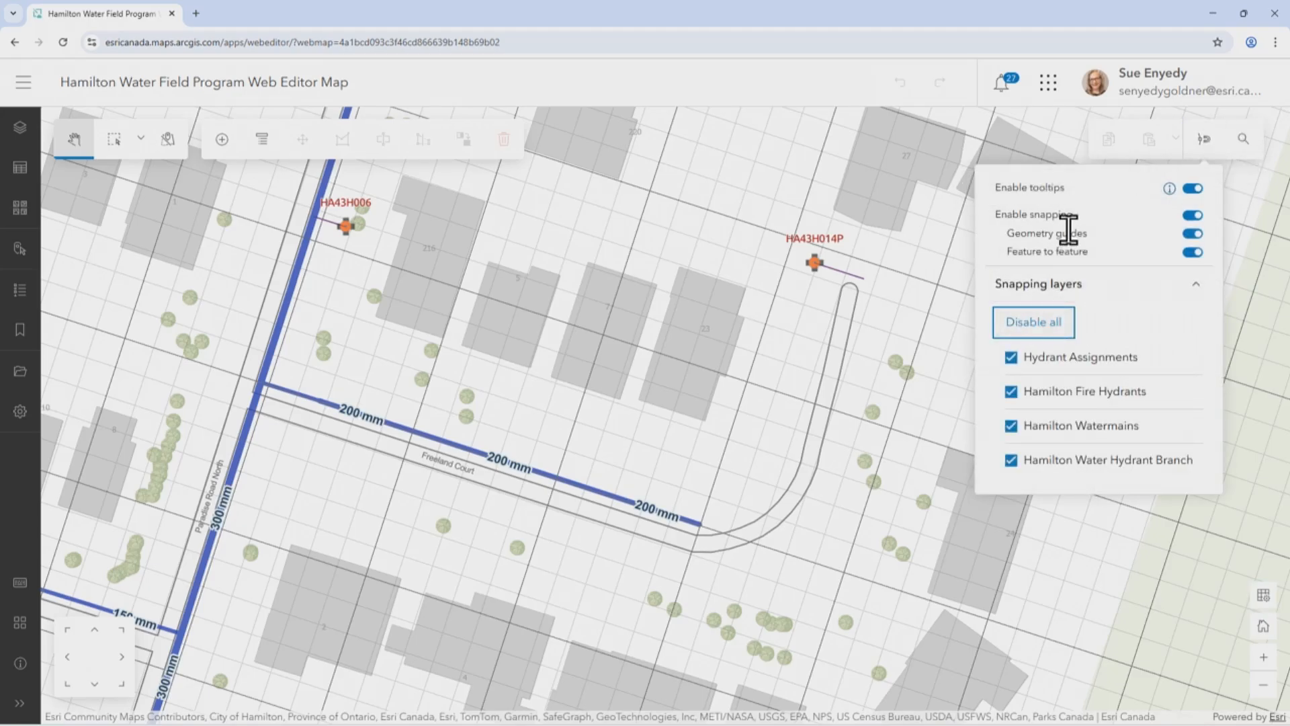
pyautogui.click(1203, 144)
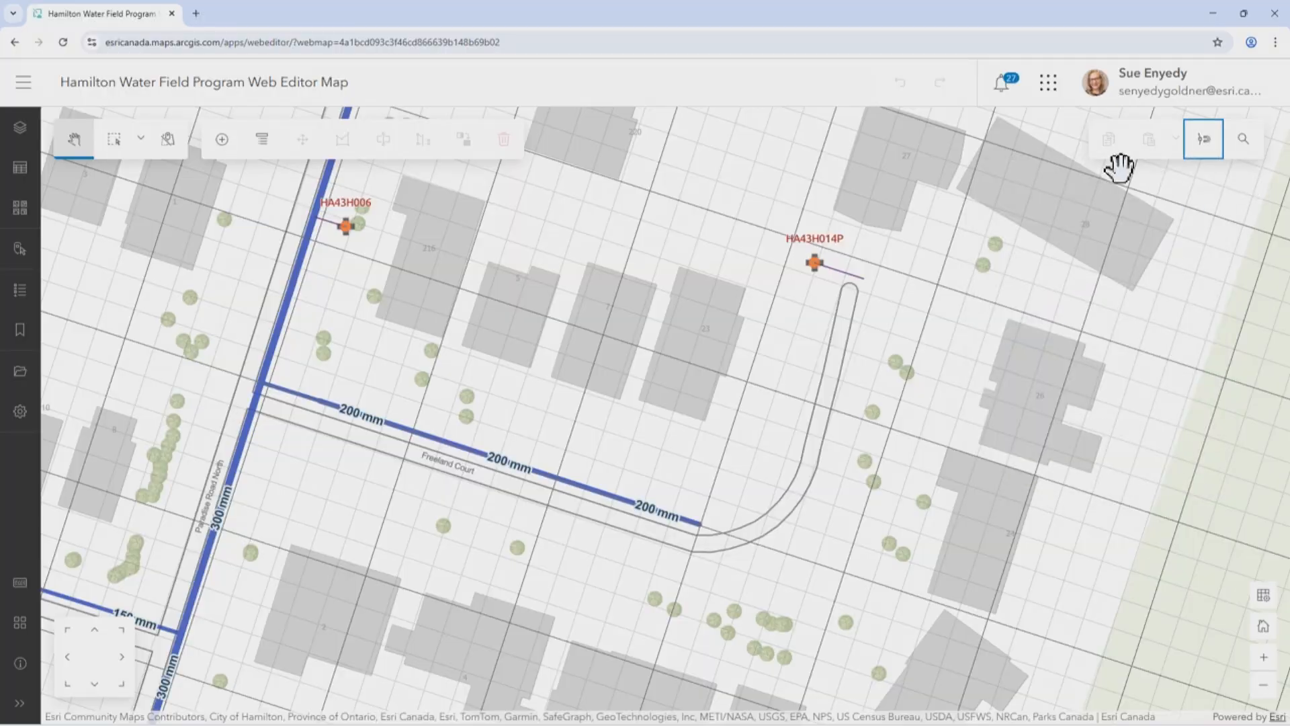
# Create a Hamilton Watermain from the 200 mm main's open end, running 10 m straight on, then up to the end of hydrant HA43H014P's branch line
pyautogui.click(222, 141)
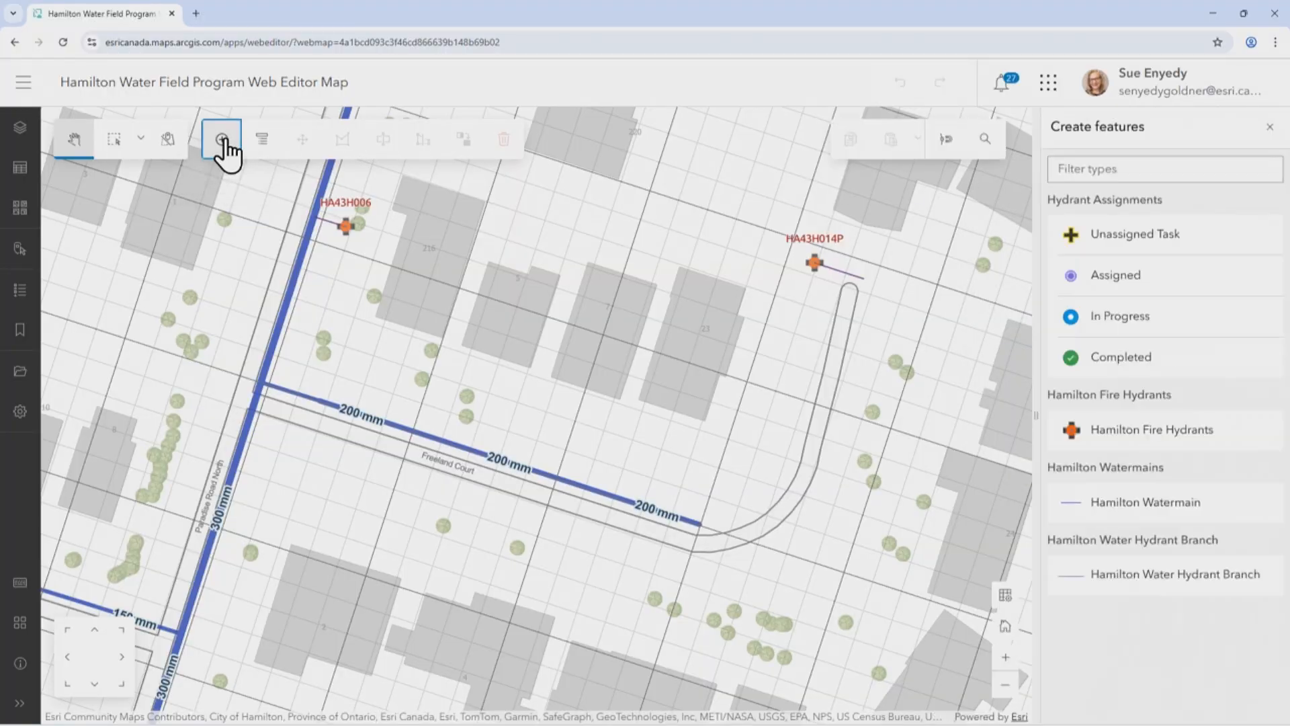
pyautogui.click(1095, 509)
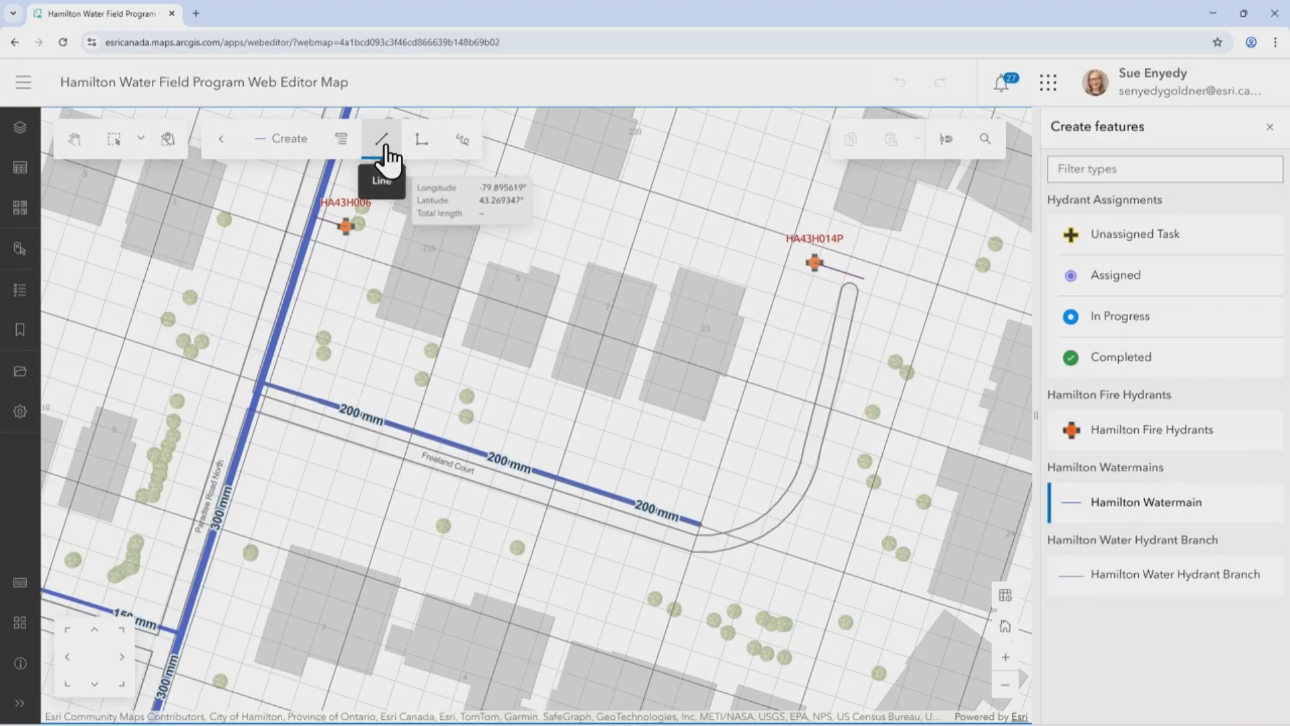
pyautogui.click(701, 525)
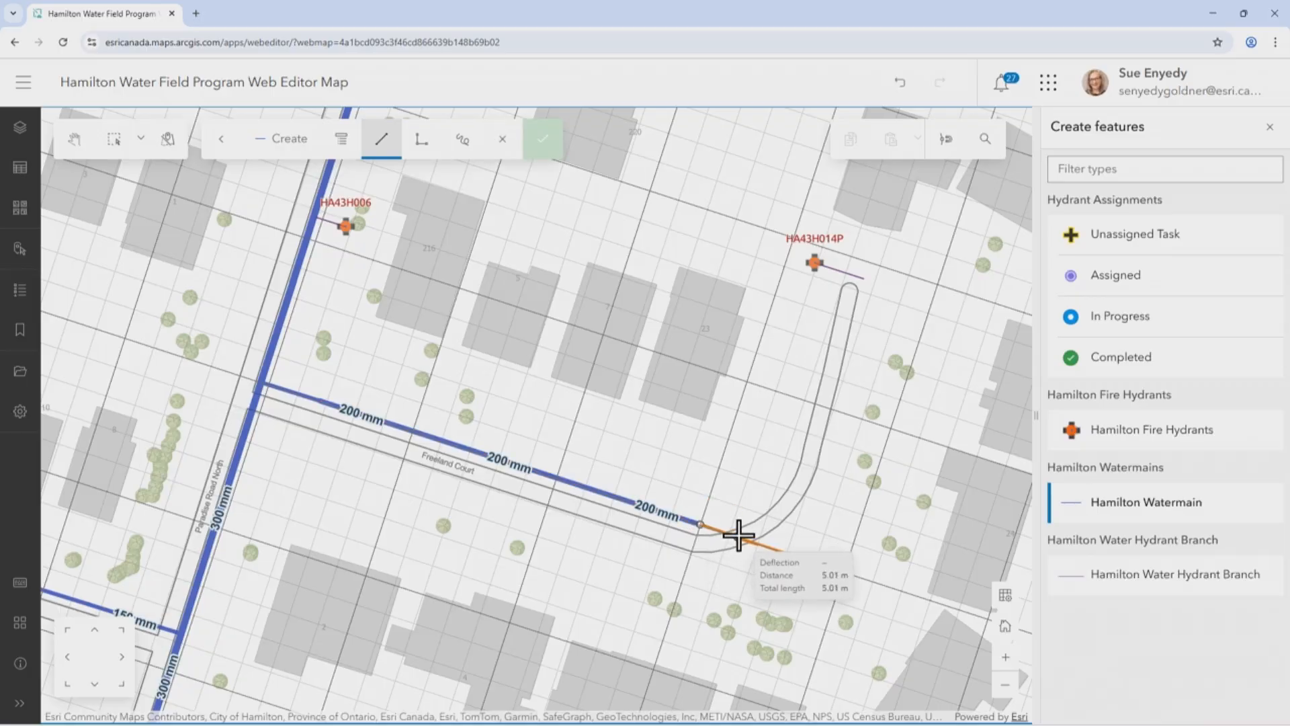
pyautogui.press('Tab')
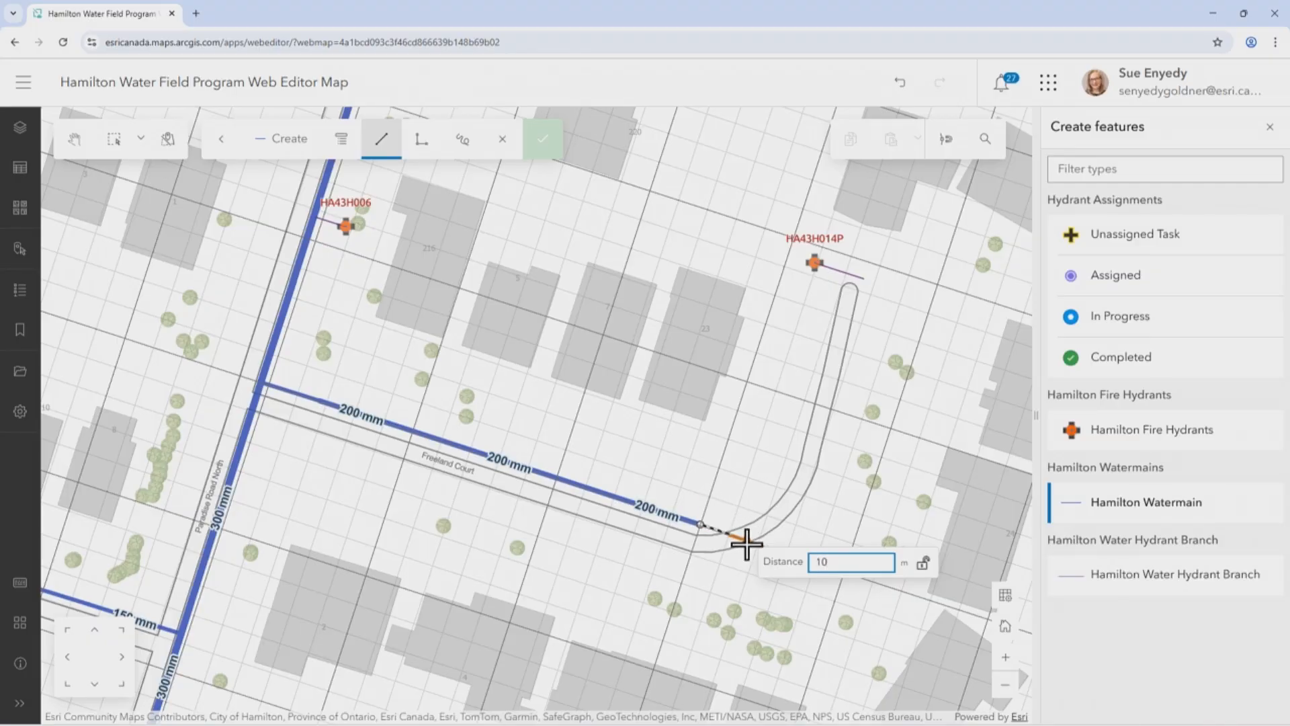
pyautogui.press('Return')
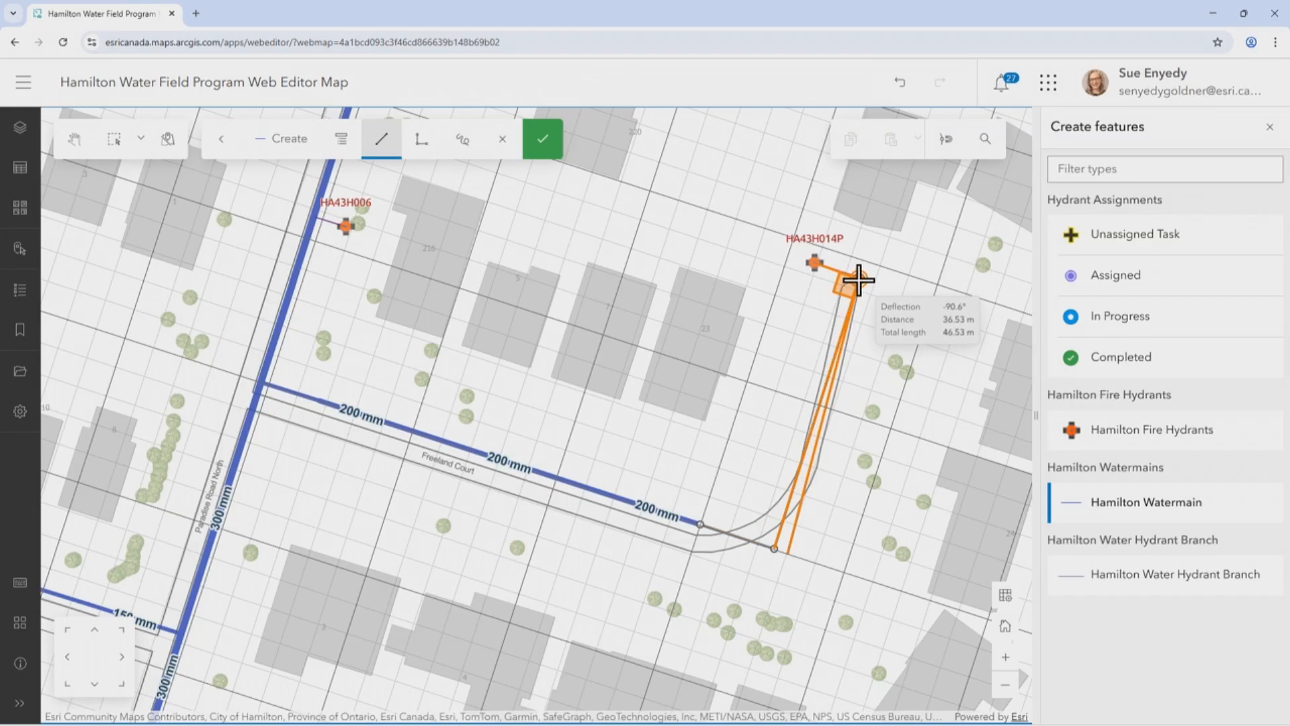
pyautogui.doubleClick(860, 279)
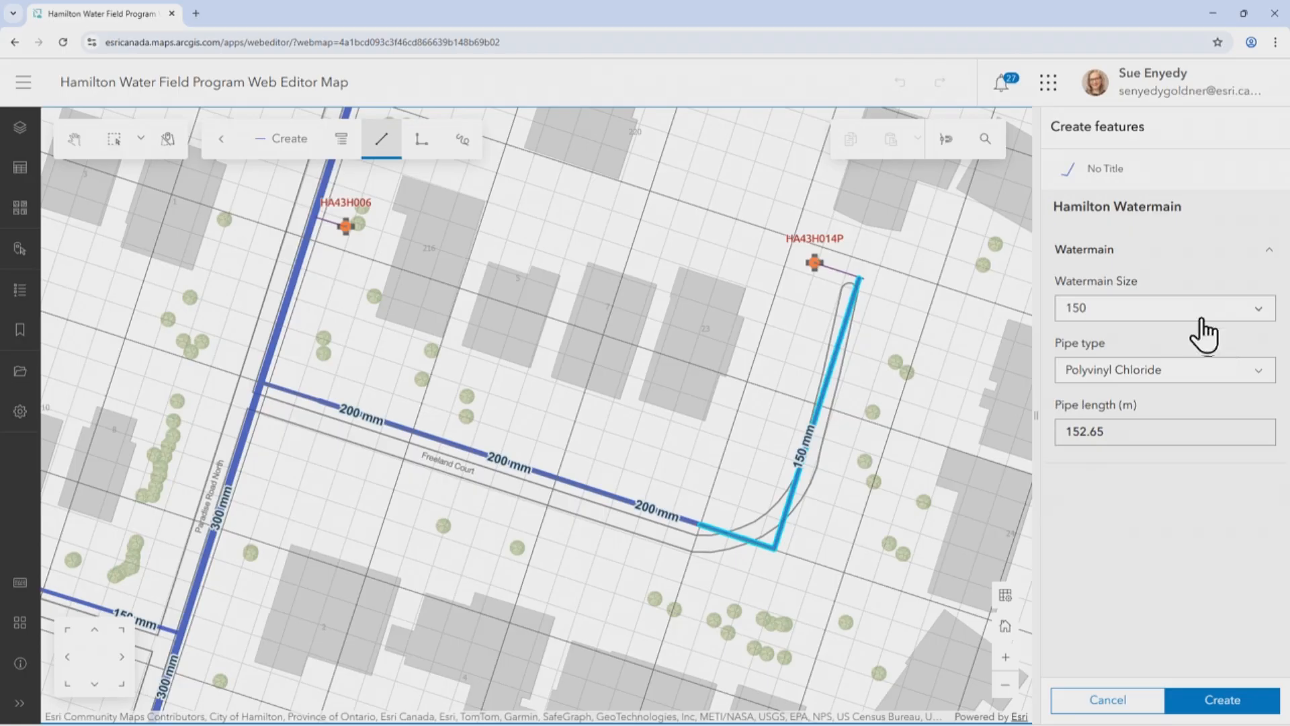
pyautogui.click(1235, 705)
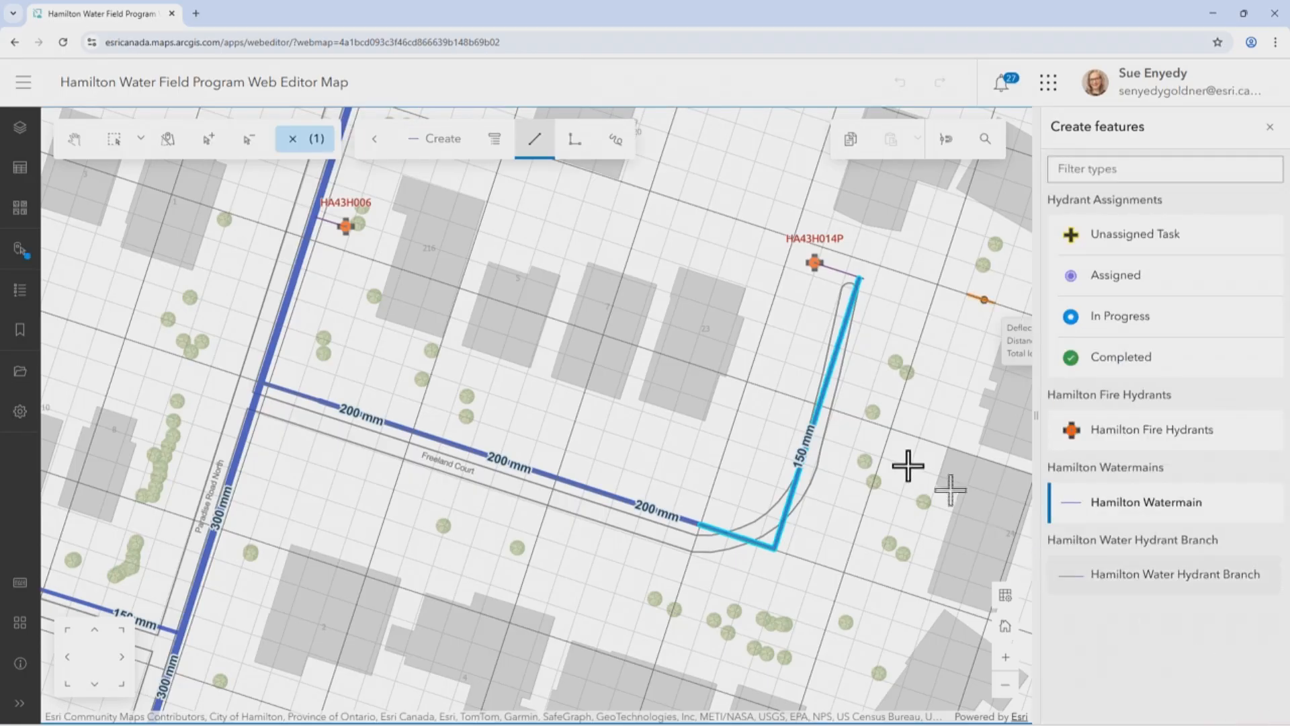
pyautogui.click(1269, 127)
pyautogui.click(293, 148)
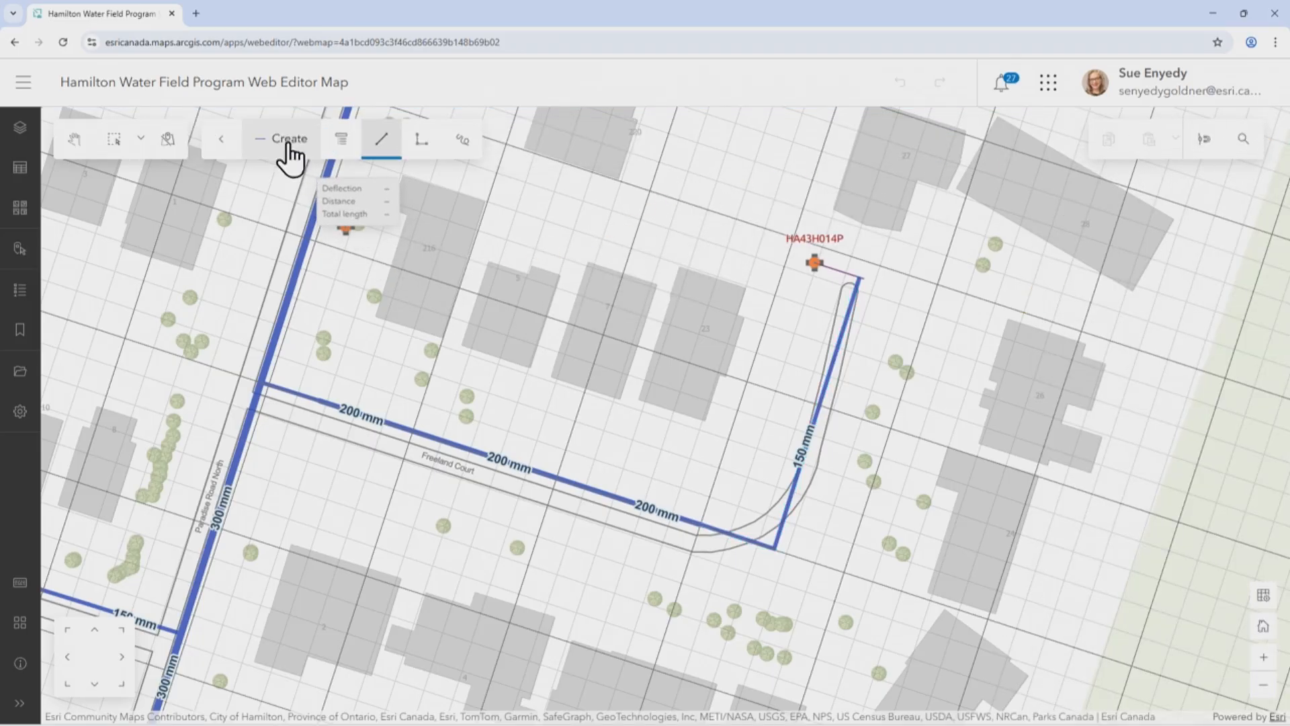
# Go to the Westdale bookmark, showing the surrounding area, and make Hydrant Assignments the only selectable layer
pyautogui.click(20, 331)
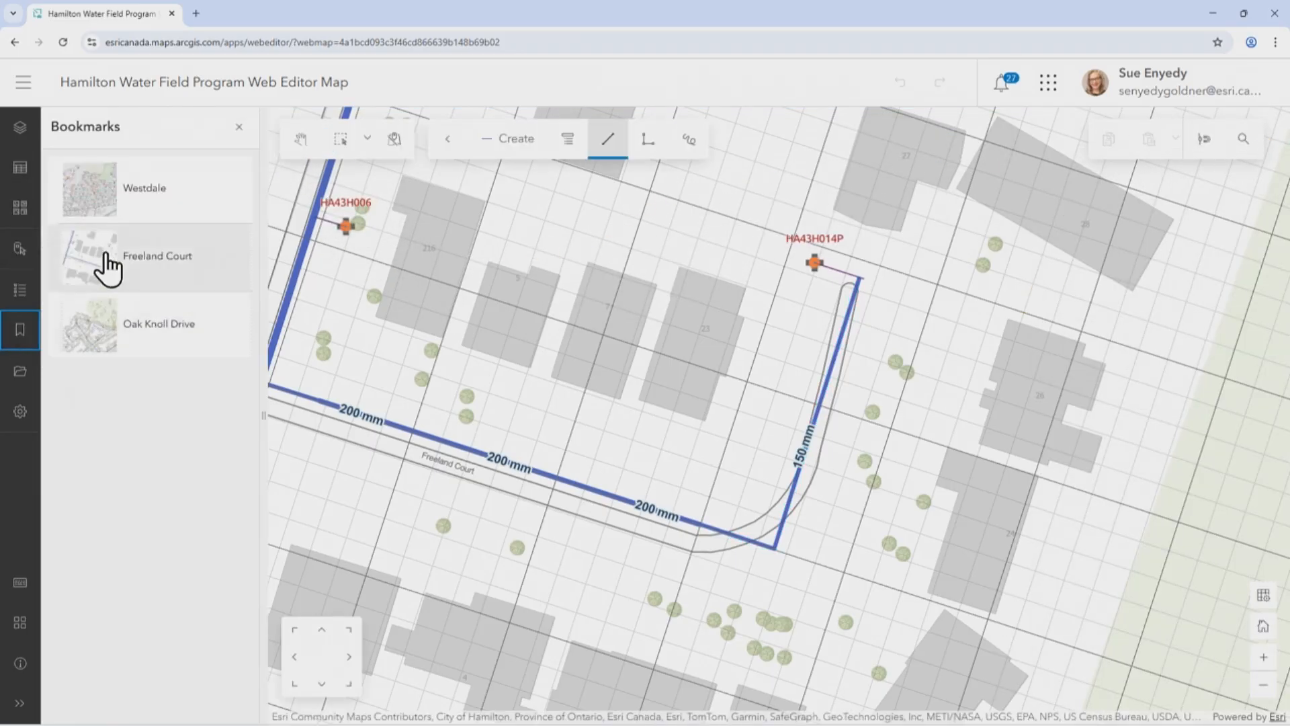
pyautogui.click(151, 199)
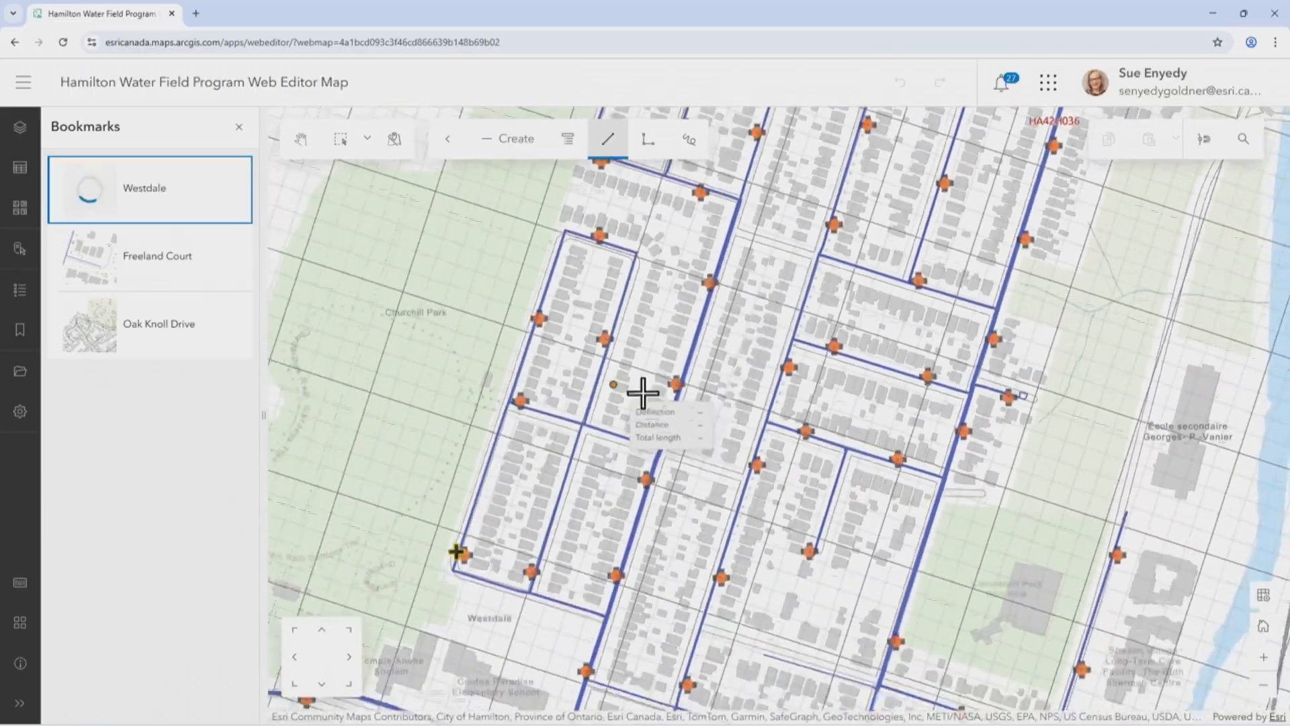
pyautogui.scroll(-1, 576, 348)
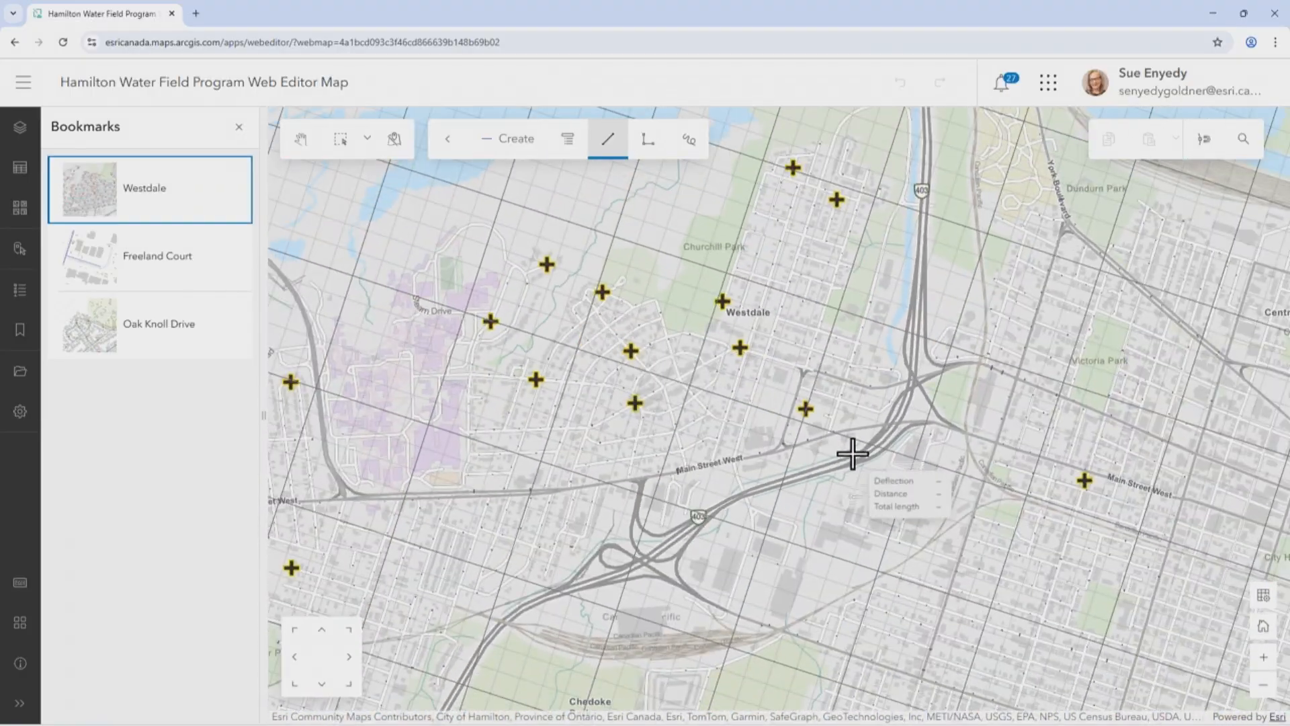
pyautogui.click(234, 134)
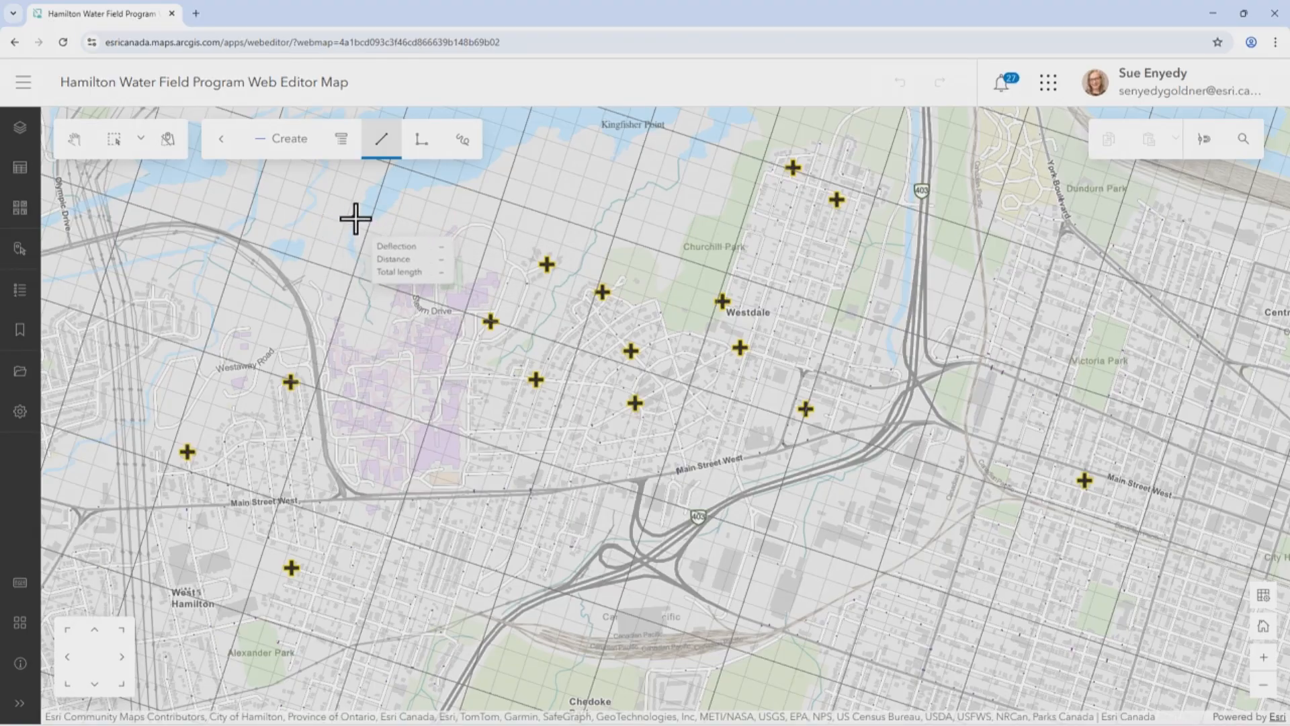
pyautogui.click(171, 146)
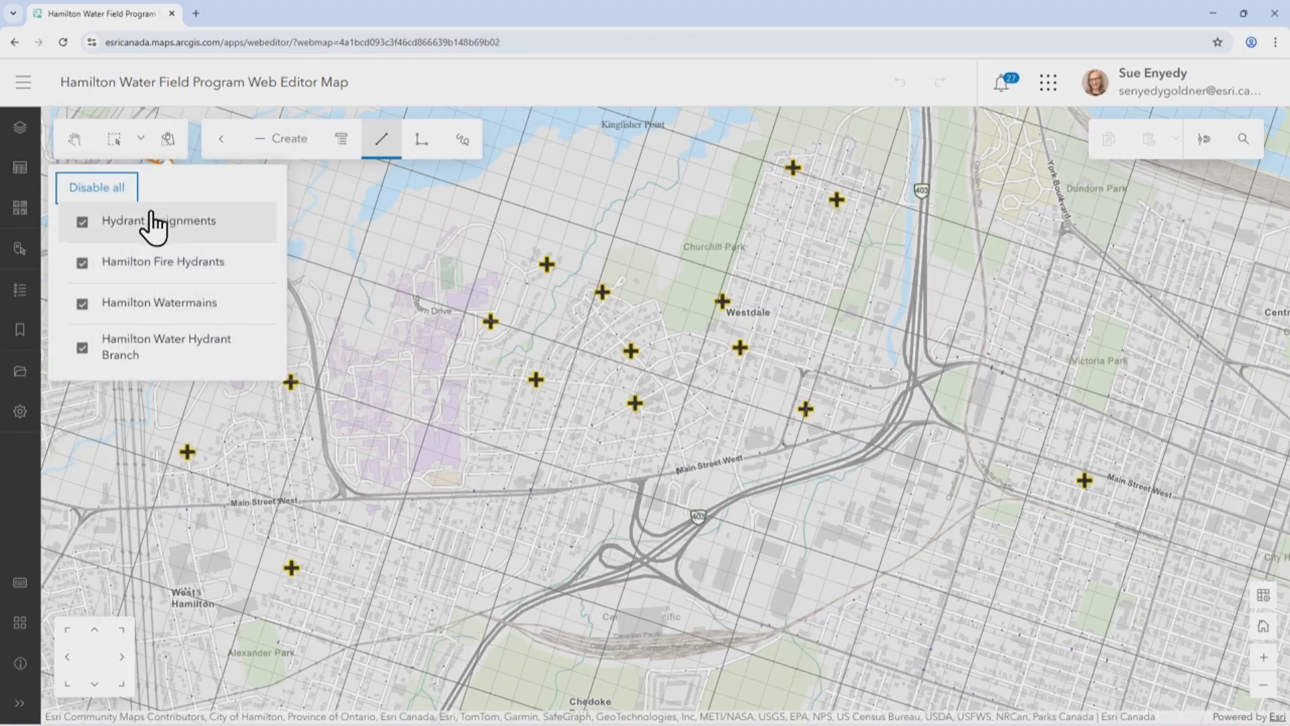
pyautogui.click(83, 223)
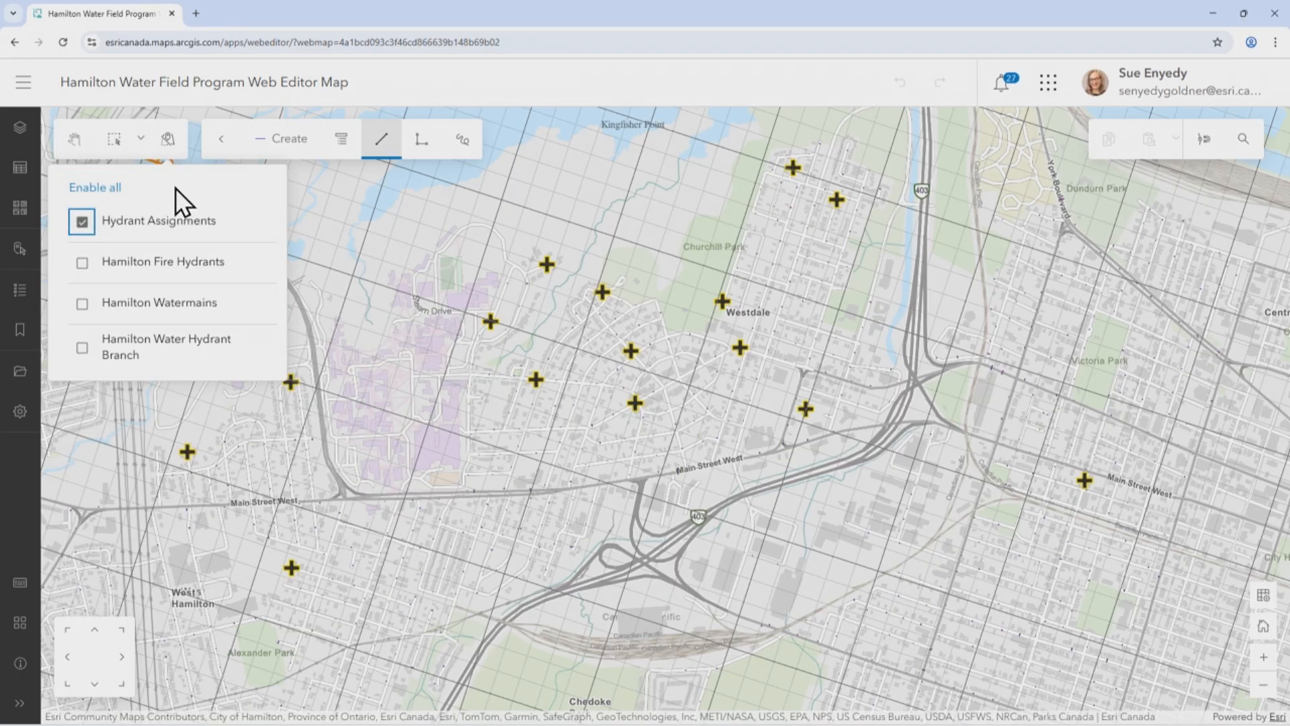
# Select the six unassigned hydrant tasks between the university campus and Westdale and open their attributes together in a widened pane
pyautogui.click(116, 143)
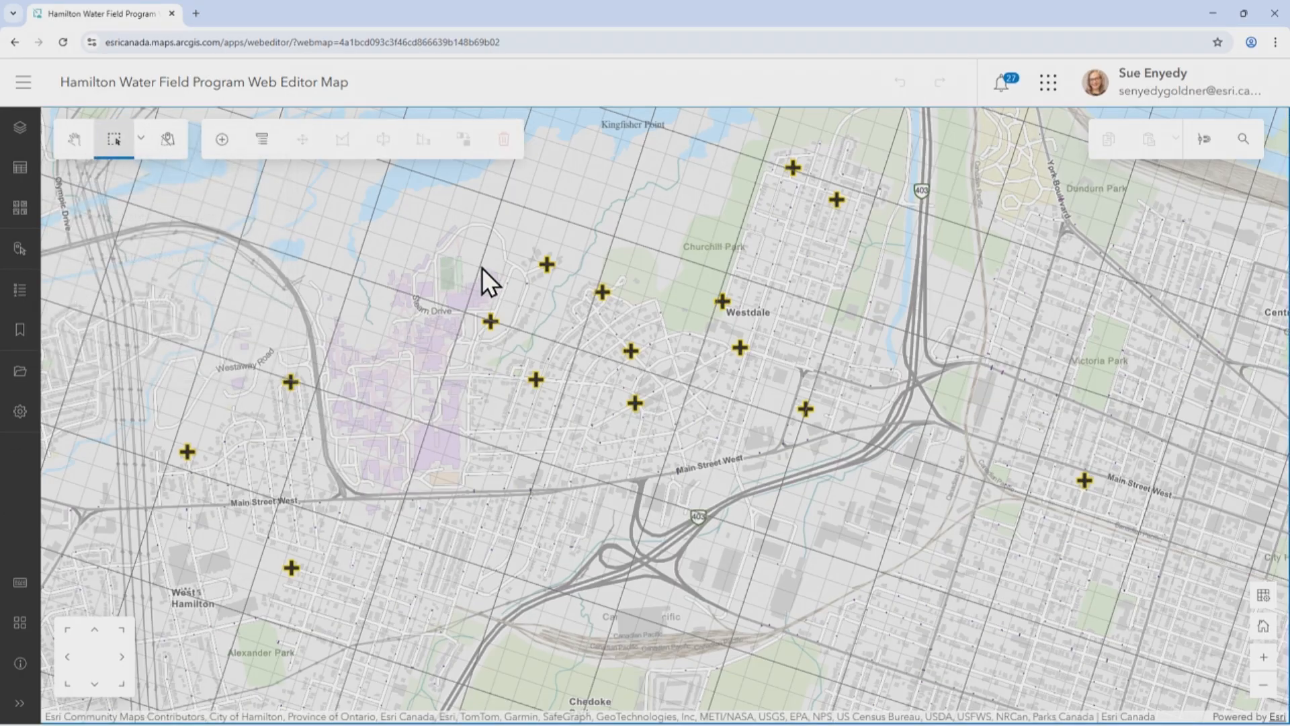
pyautogui.moveTo(656, 422); pyautogui.dragTo(658, 422)
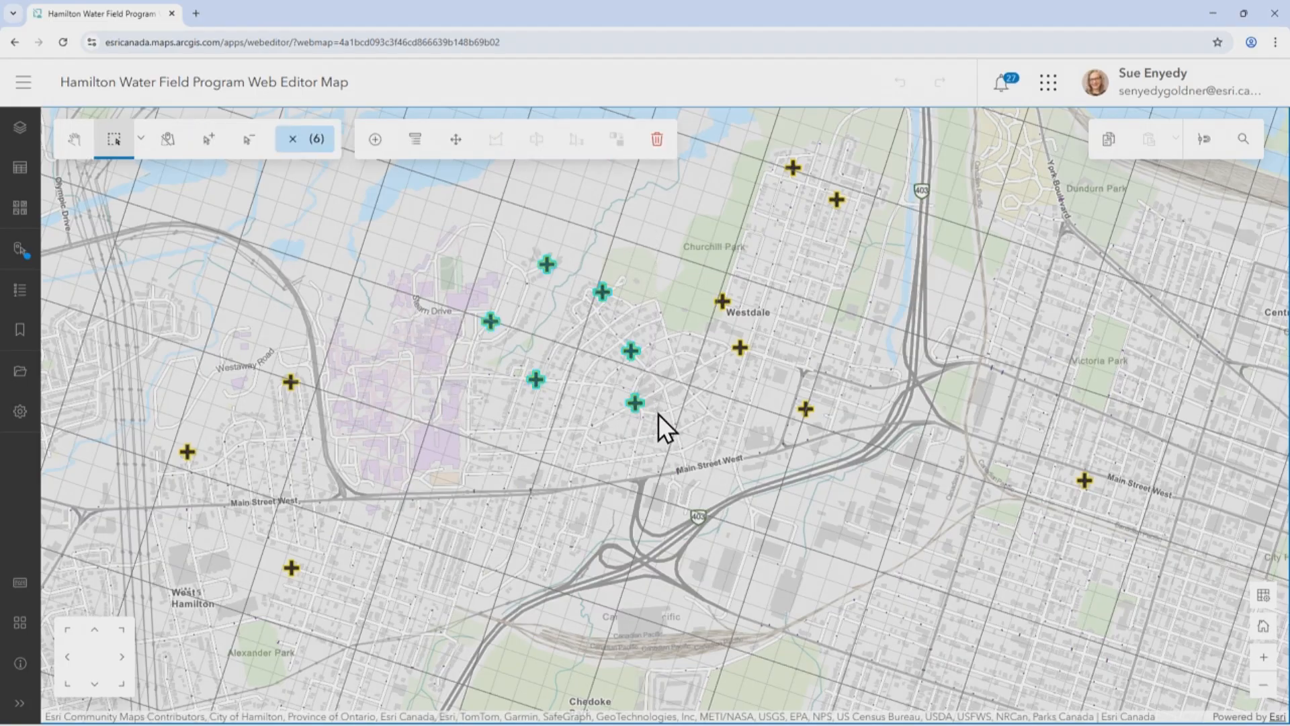
pyautogui.click(415, 139)
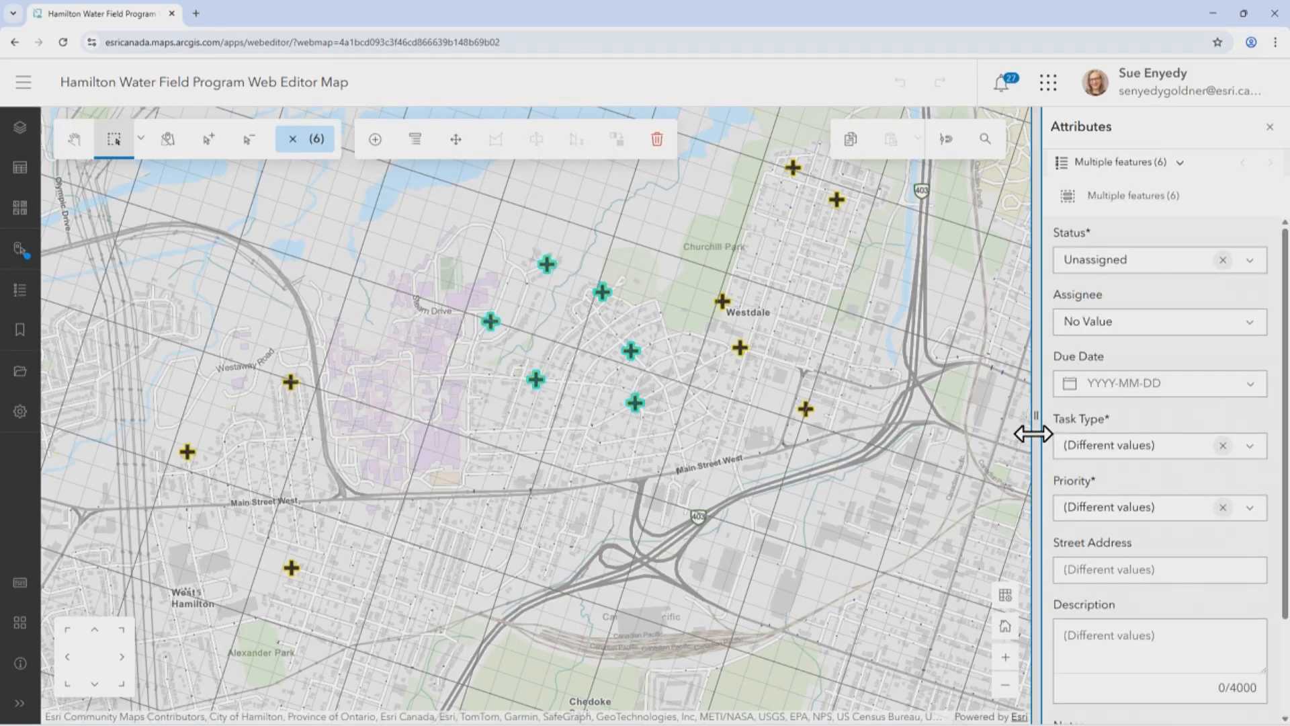
pyautogui.moveTo(1037, 432); pyautogui.dragTo(1001, 432)
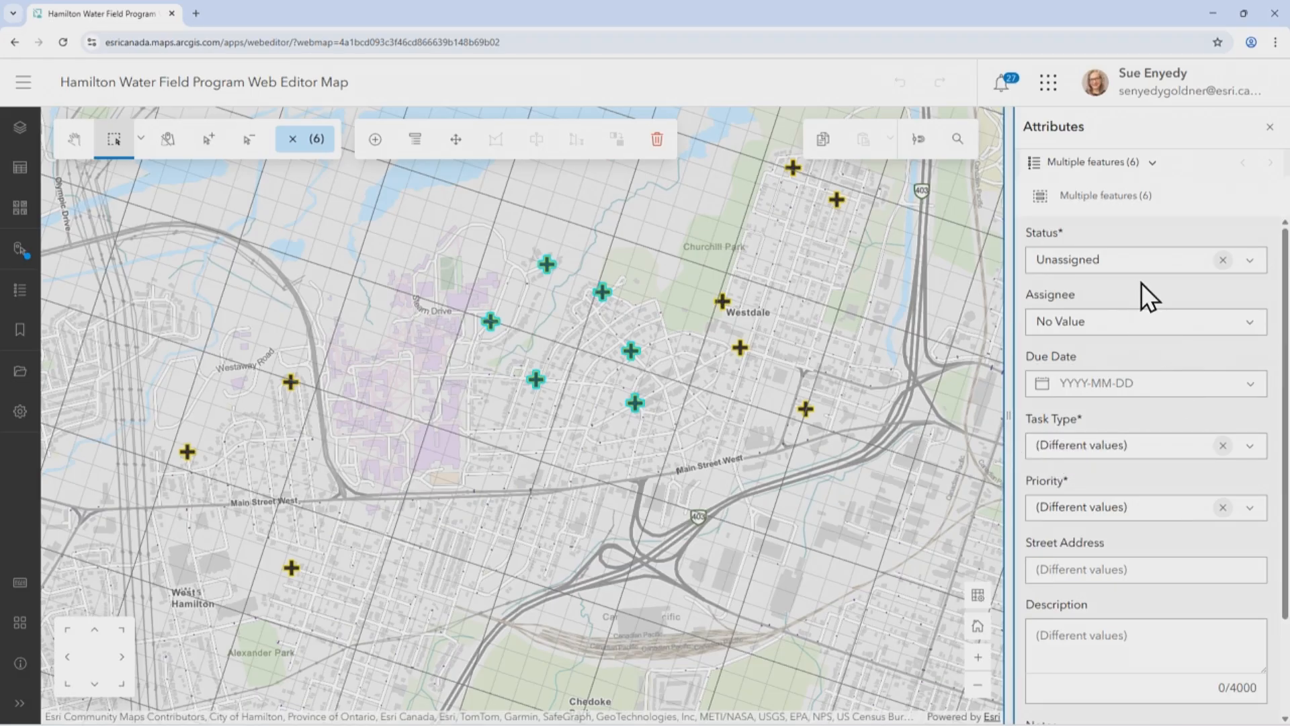
# Set the six selected tasks to Assigned, choose the assignee, enter the due date 2025-11-03, save them and close the attributes
pyautogui.click(1238, 263)
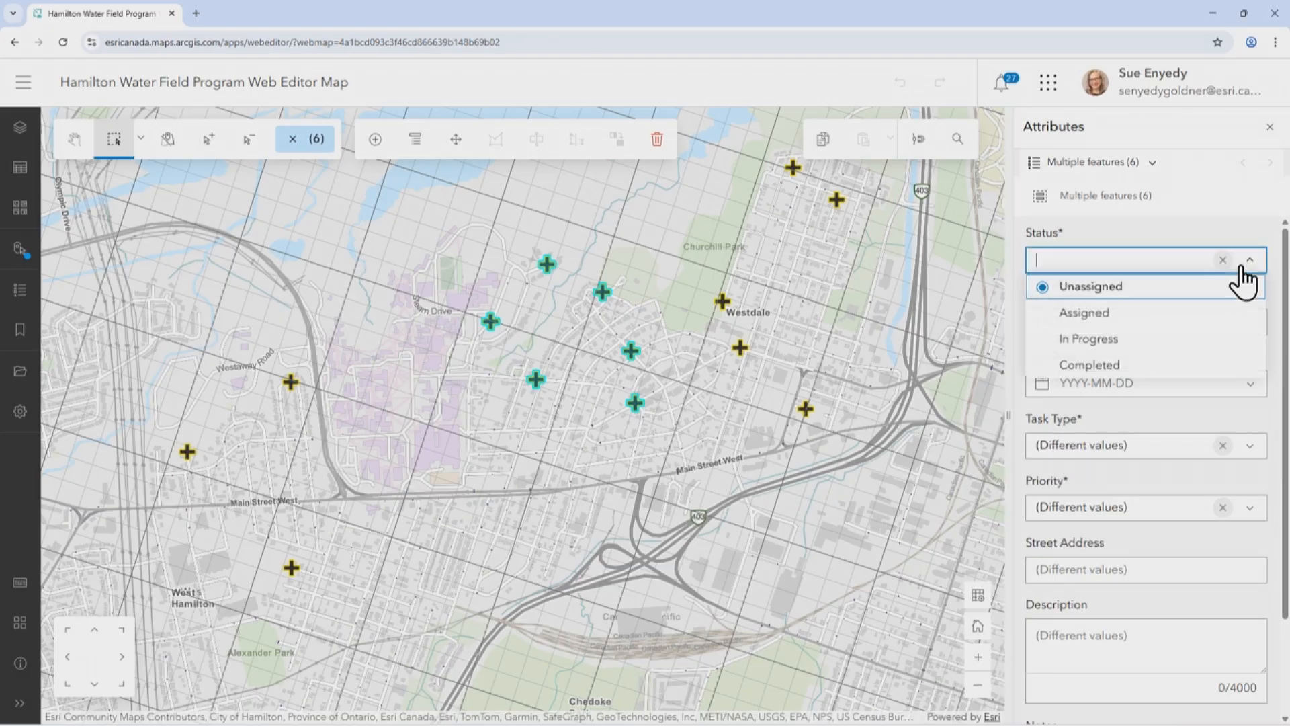
pyautogui.click(1132, 324)
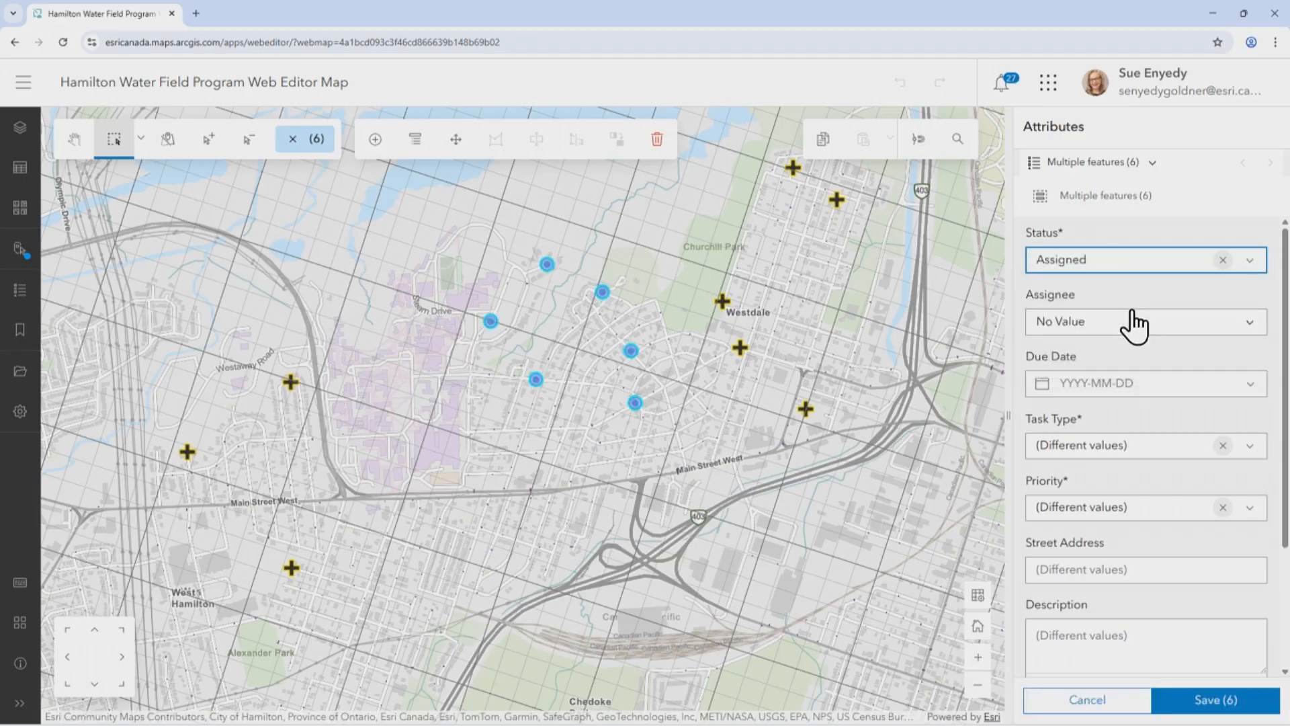
pyautogui.click(1203, 323)
pyautogui.click(1117, 374)
pyautogui.click(1243, 388)
pyautogui.click(1083, 528)
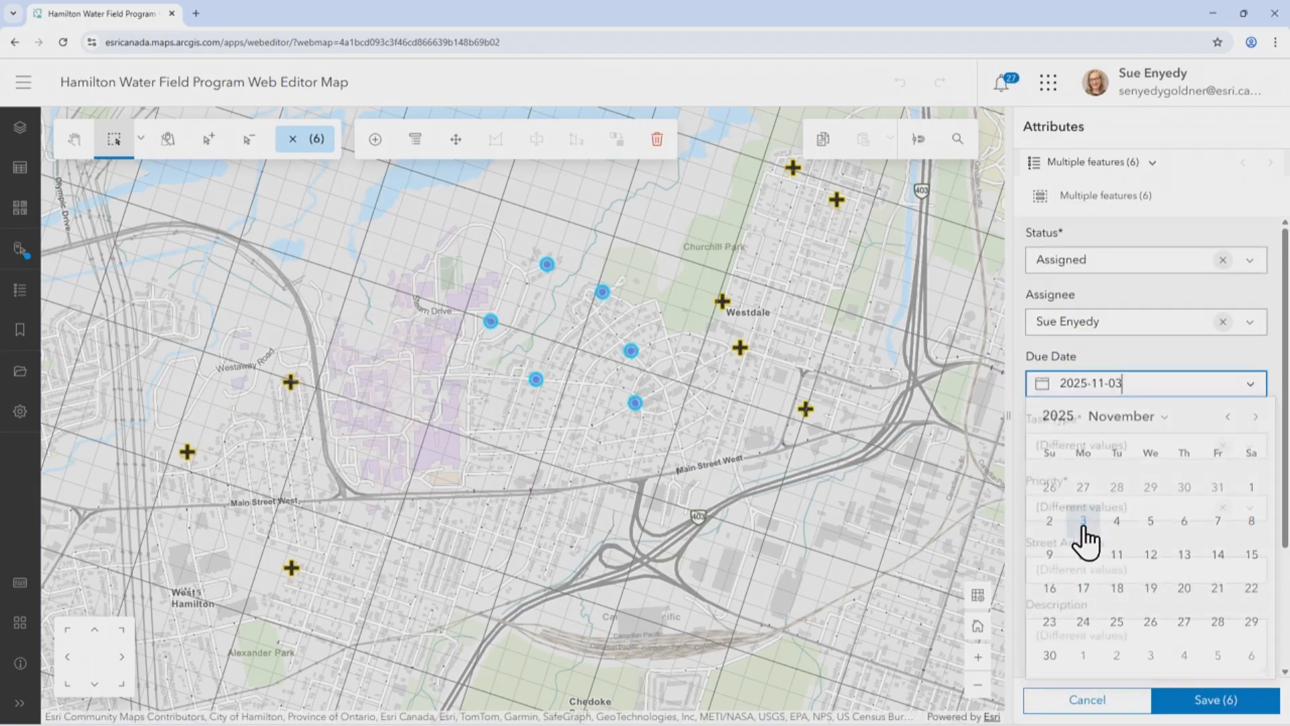
pyautogui.click(1217, 707)
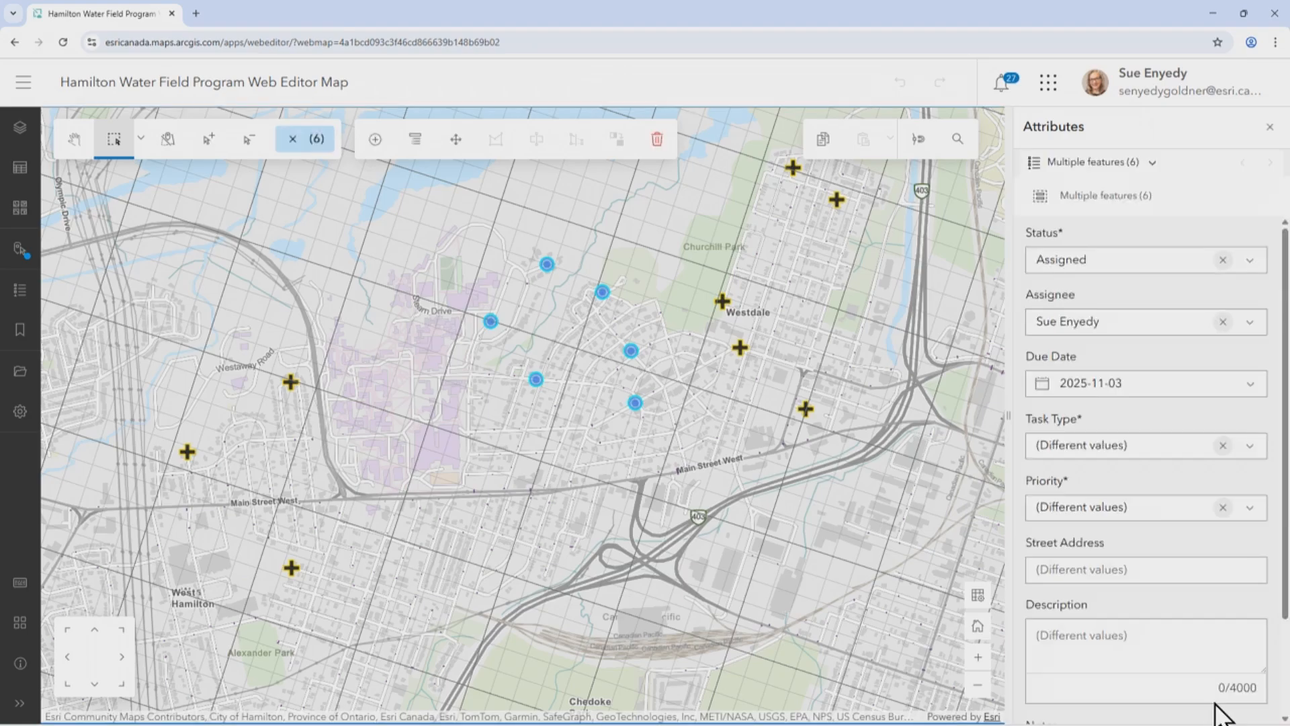
pyautogui.click(1270, 128)
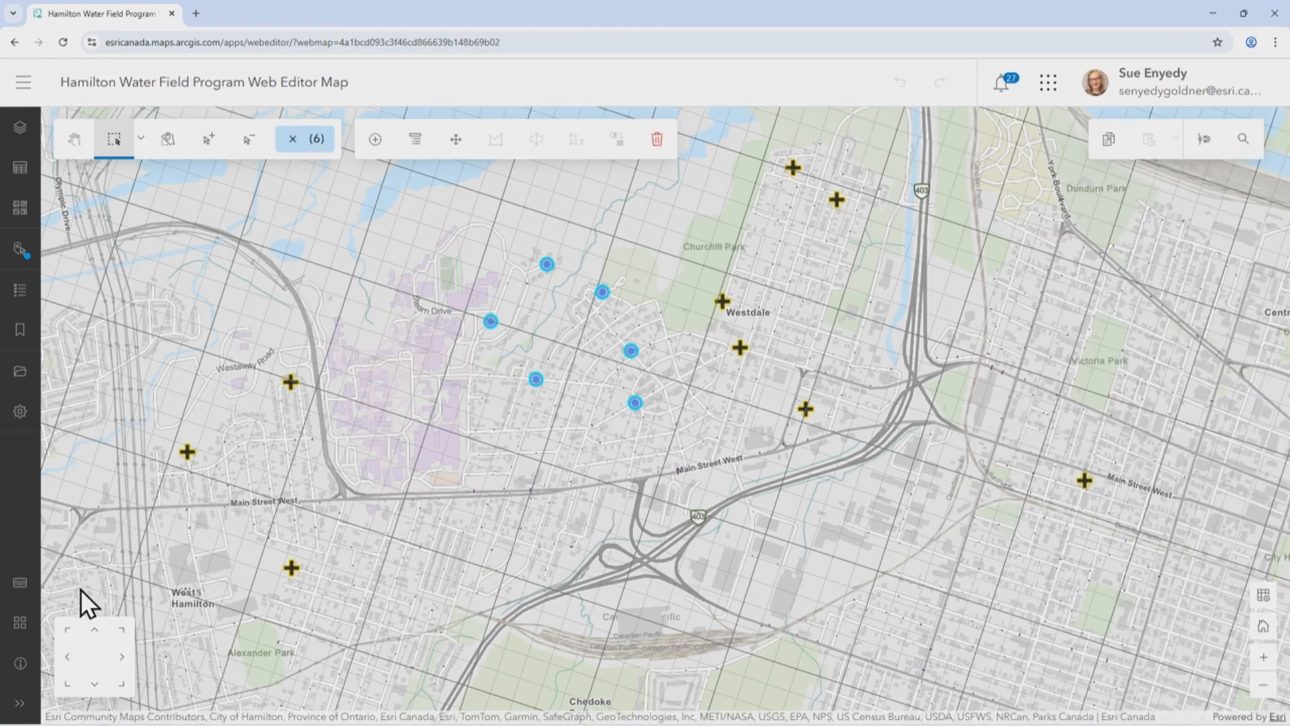
pyautogui.click(20, 628)
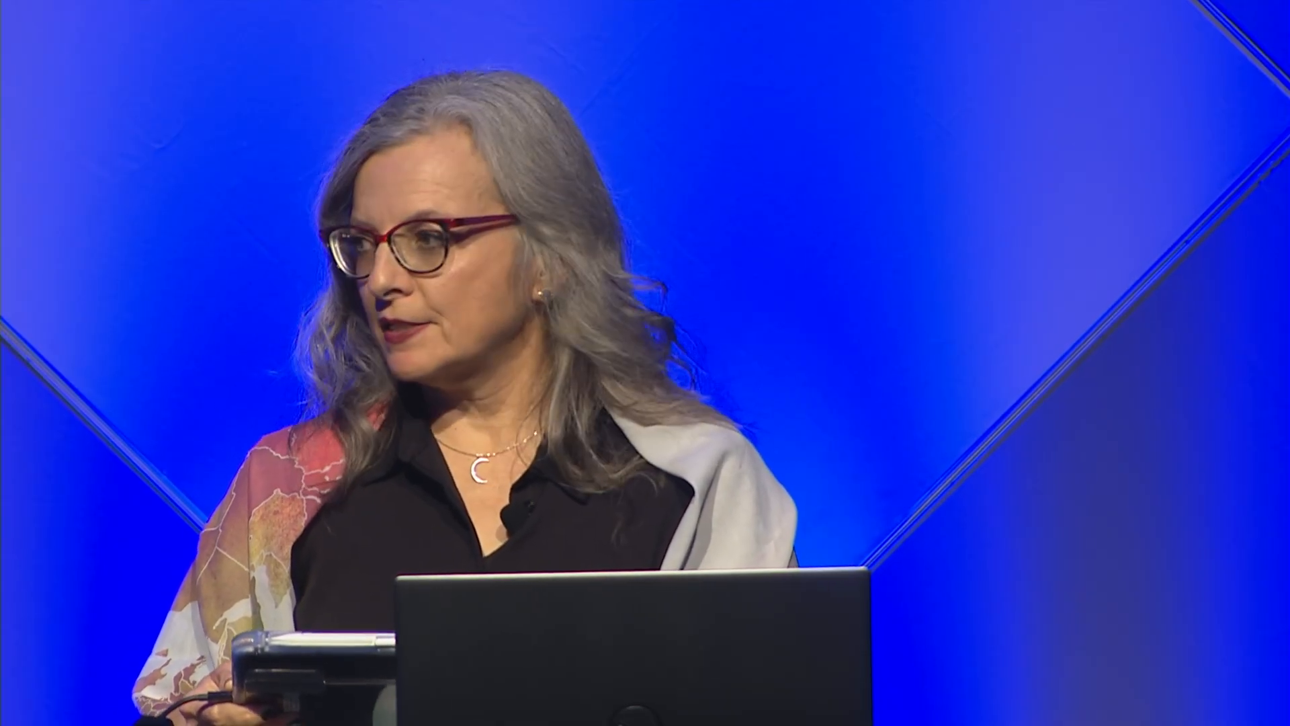
# Switch to Field Maps on the tablet and open the Hamilton Water Inspections Field Map with its task list
pyautogui.click(433, 94)
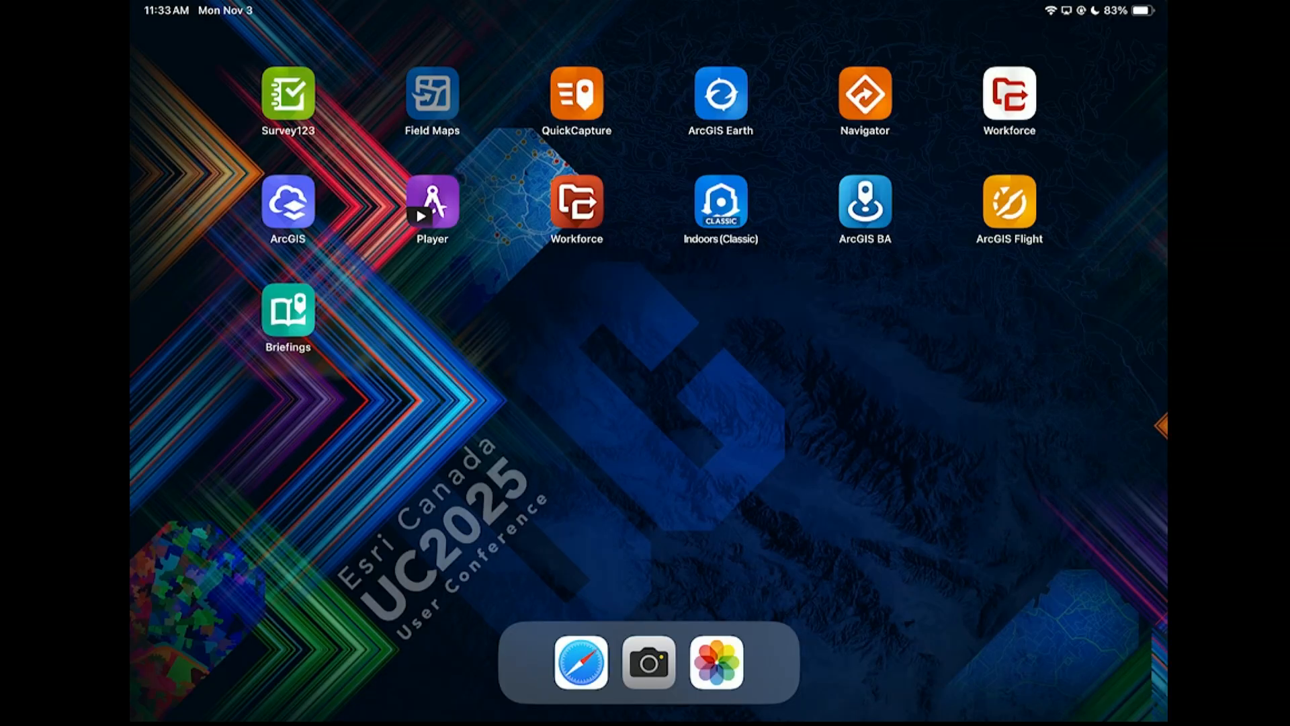
pyautogui.click(392, 196)
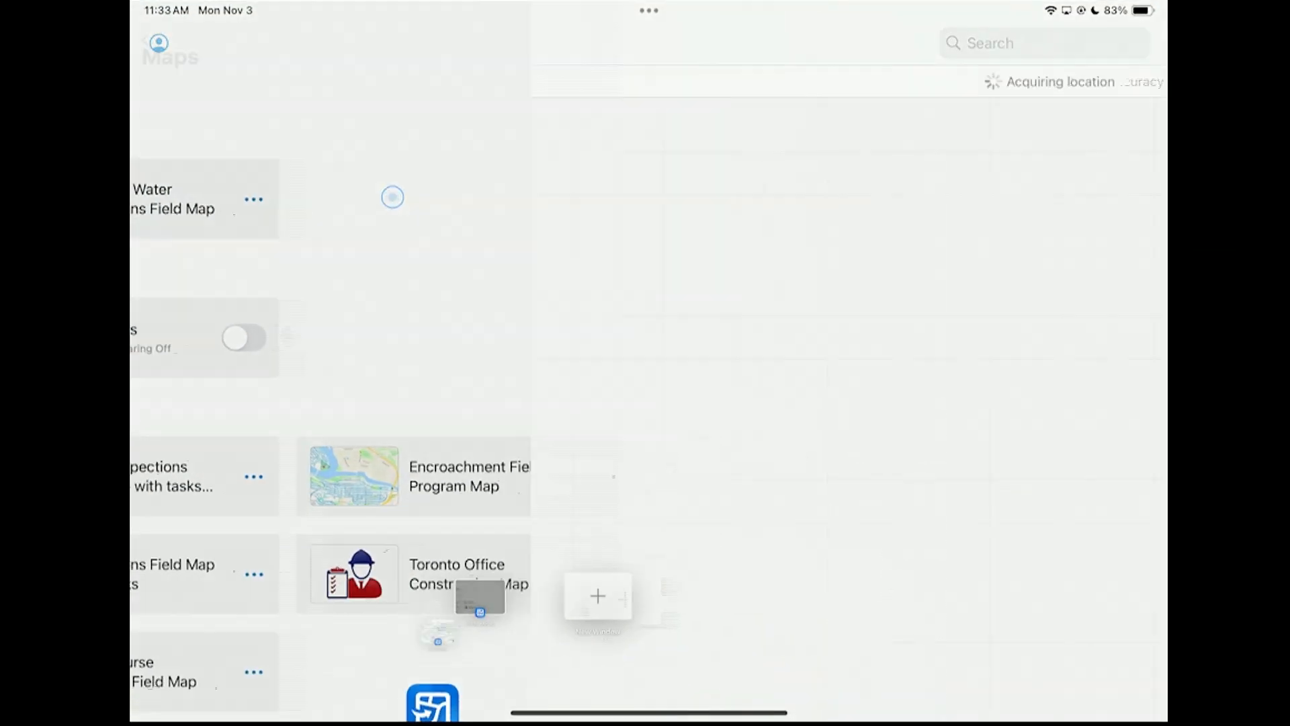
pyautogui.moveTo(334, 664); pyautogui.dragTo(334, 531)
pyautogui.moveTo(306, 664); pyautogui.dragTo(392, 77)
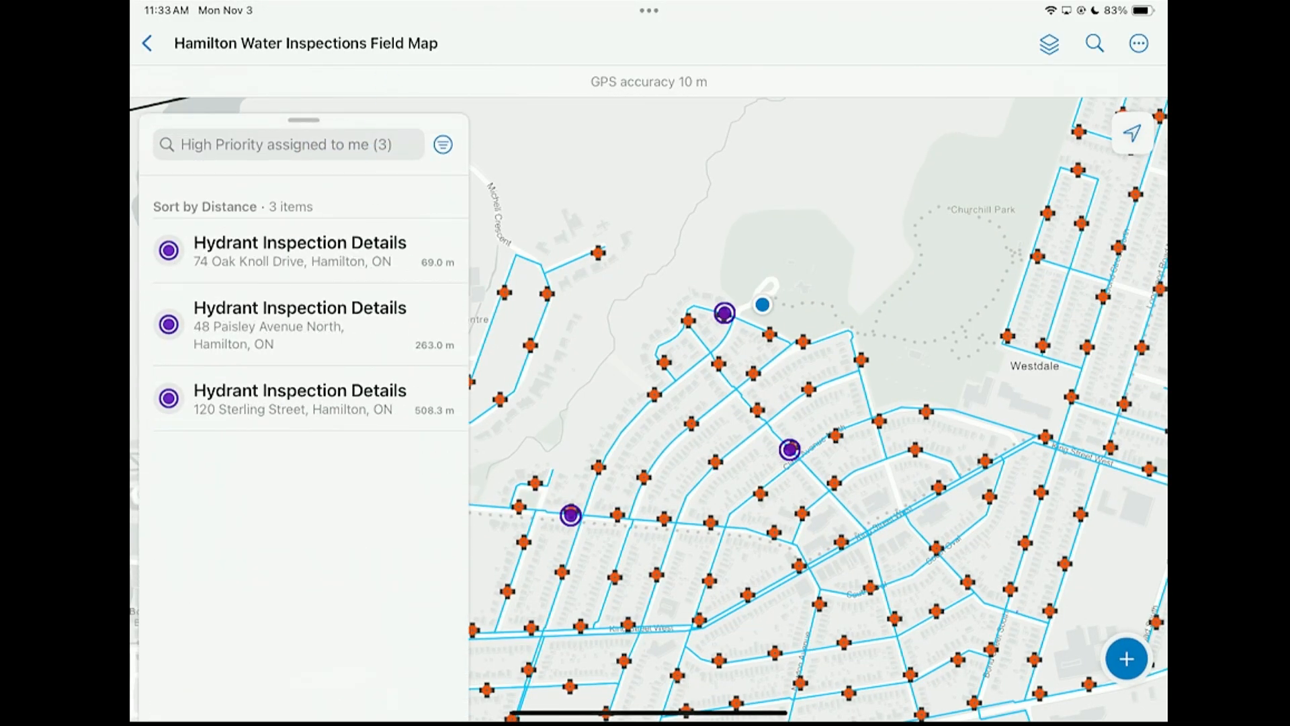
# Filter the task list to Unassigned and view those hydrant tasks across the wider area
pyautogui.click(442, 144)
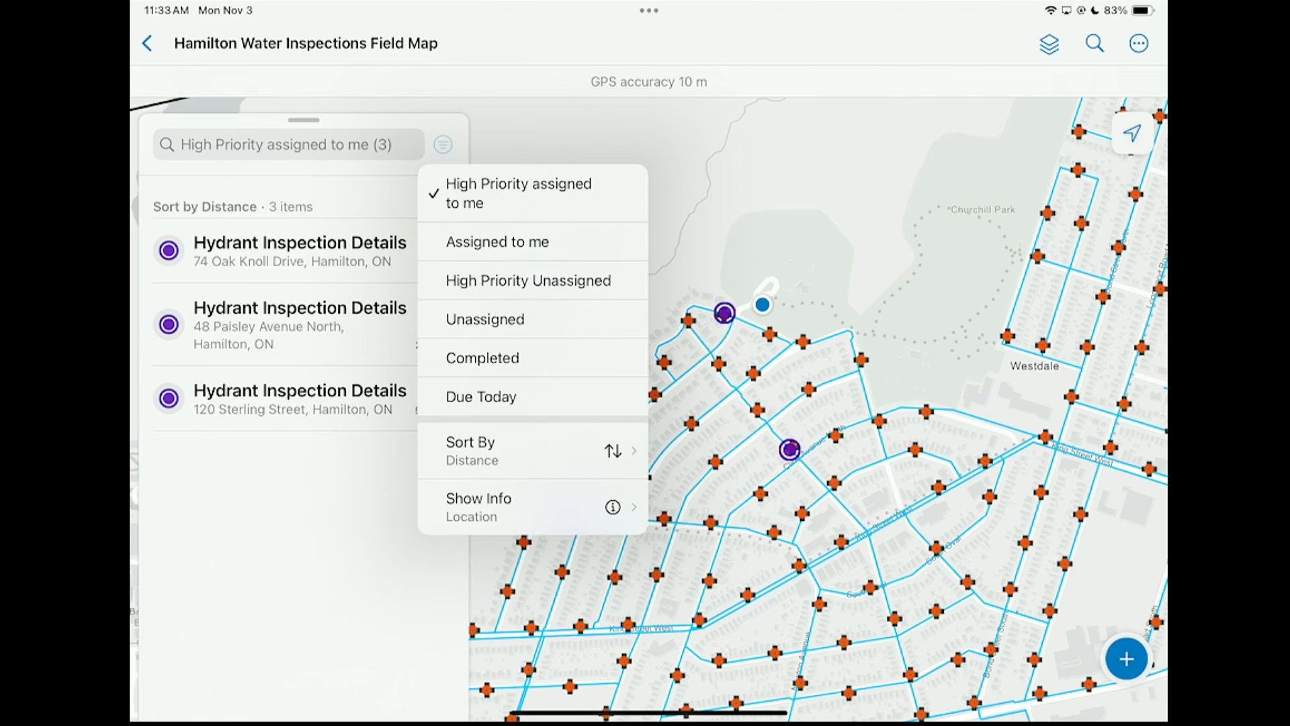
pyautogui.click(556, 314)
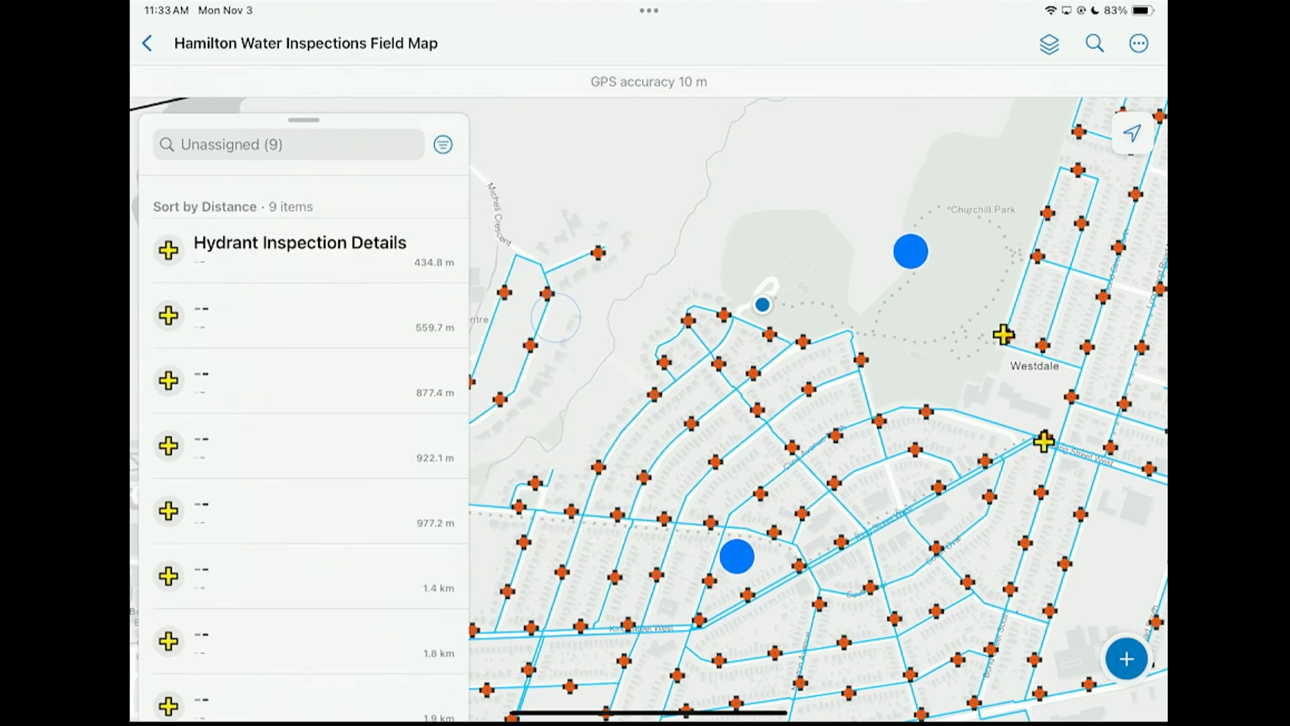
pyautogui.scroll(-5, 840, 268)
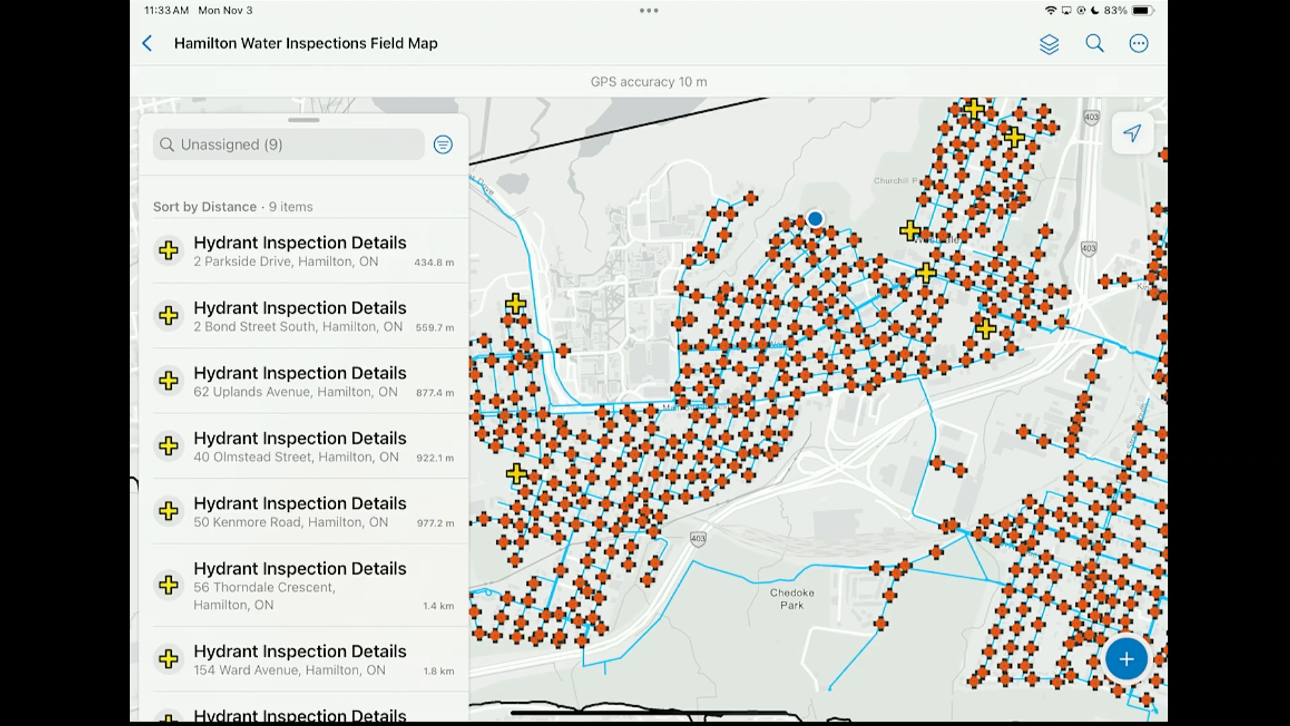
# Check the options for sorting the tasks and filter the list to High Priority assigned to me
pyautogui.click(443, 145)
pyautogui.click(604, 450)
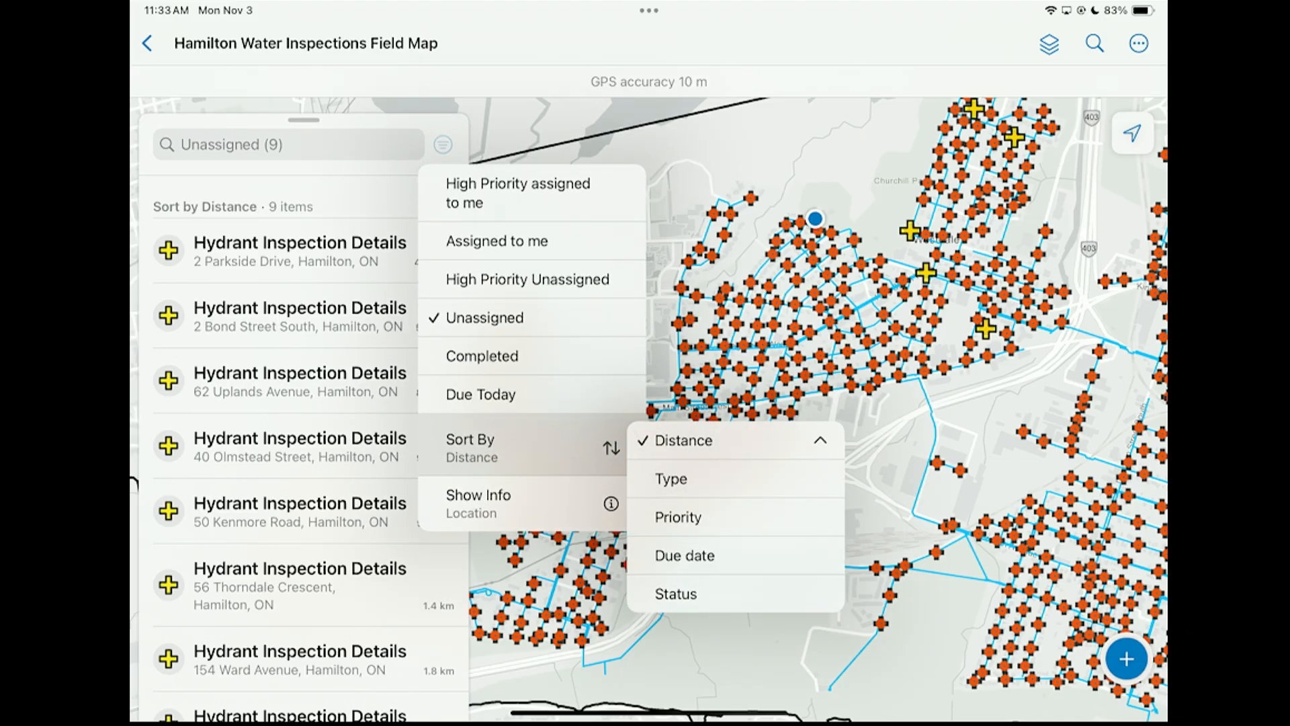
pyautogui.click(570, 188)
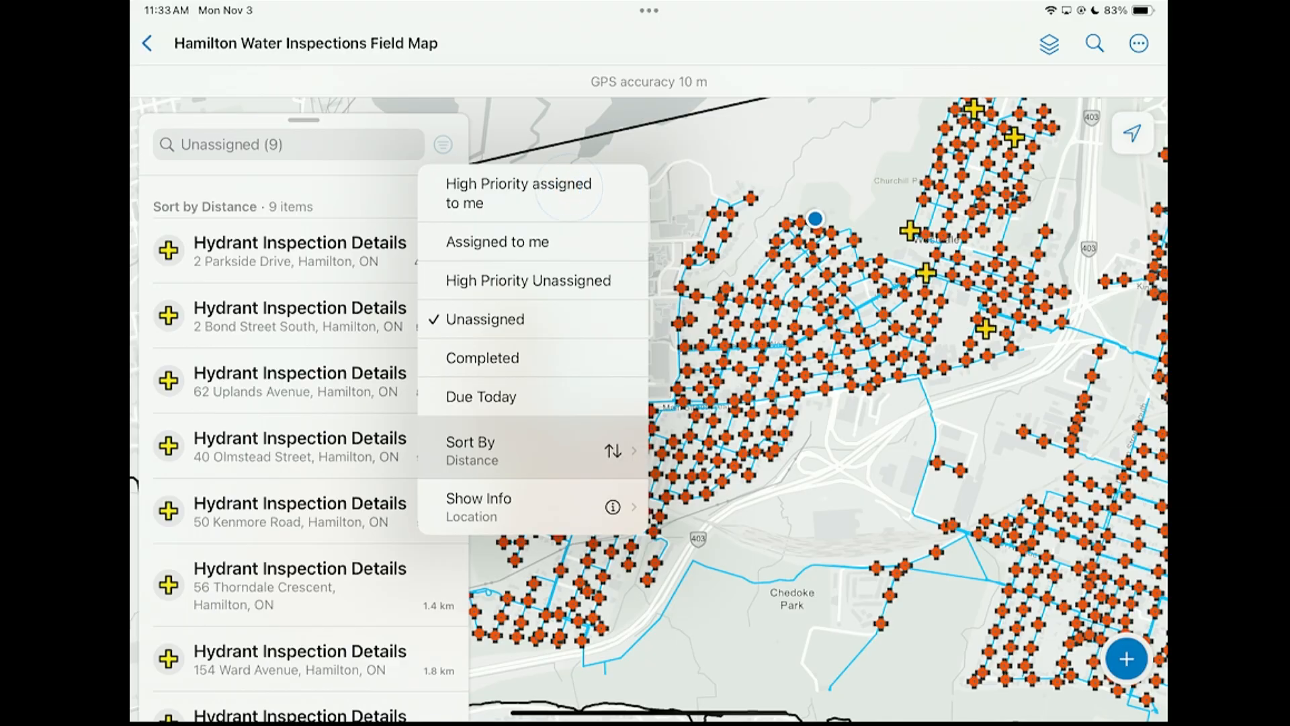
pyautogui.click(504, 192)
pyautogui.scroll(5, 807, 268)
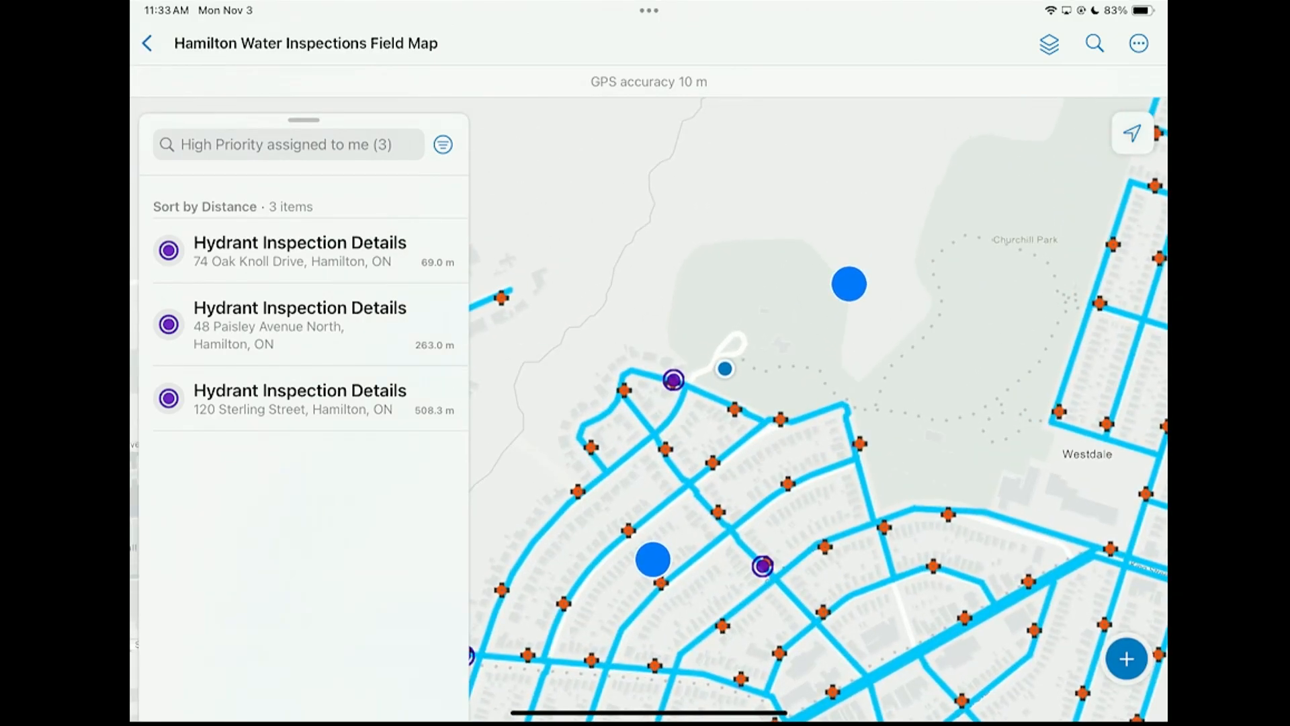
# Open the nearest high-priority task, for hydrant HA52H016, find it with the compass and start the task
pyautogui.click(331, 247)
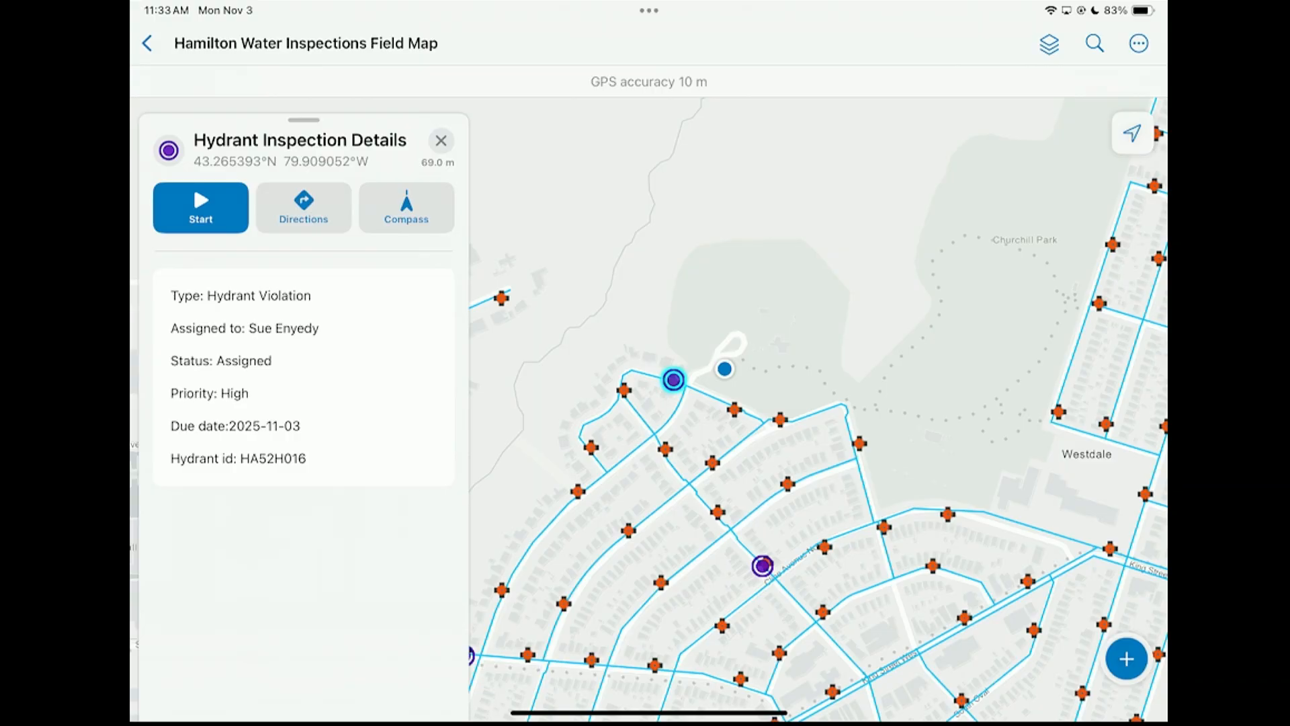
pyautogui.click(200, 207)
pyautogui.moveTo(309, 656); pyautogui.dragTo(309, 269)
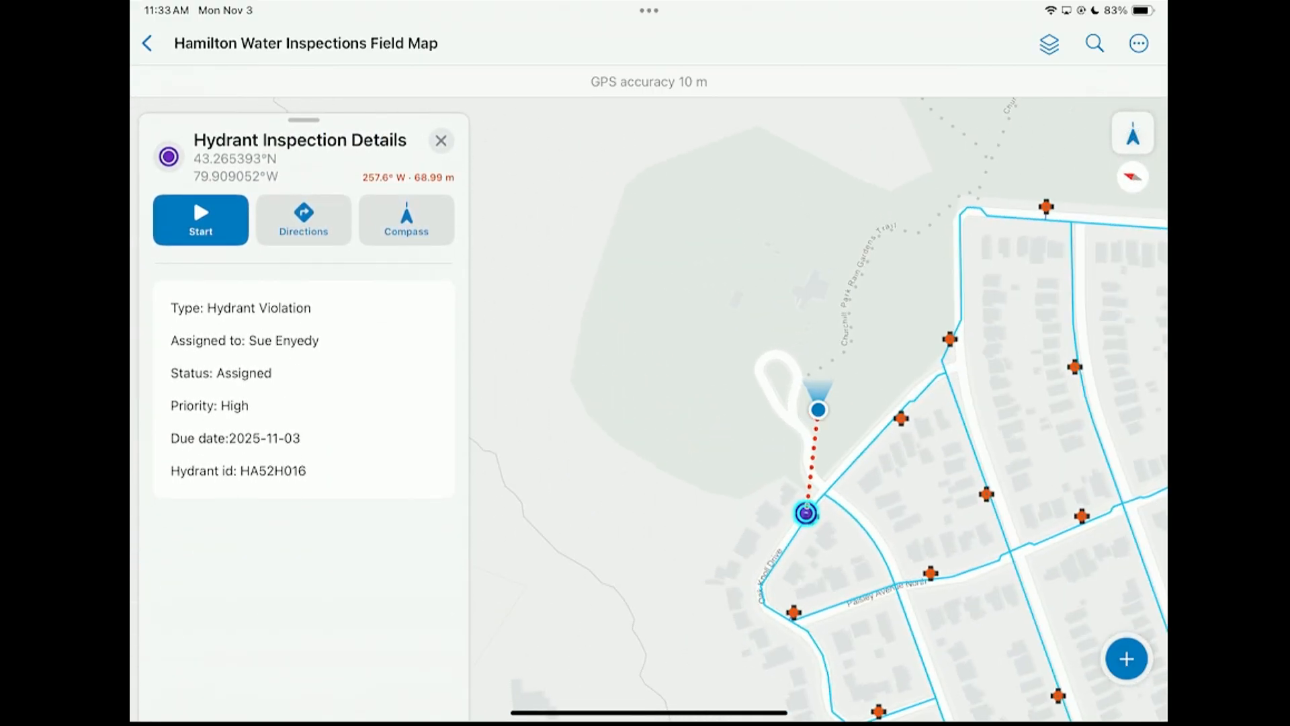
pyautogui.click(192, 199)
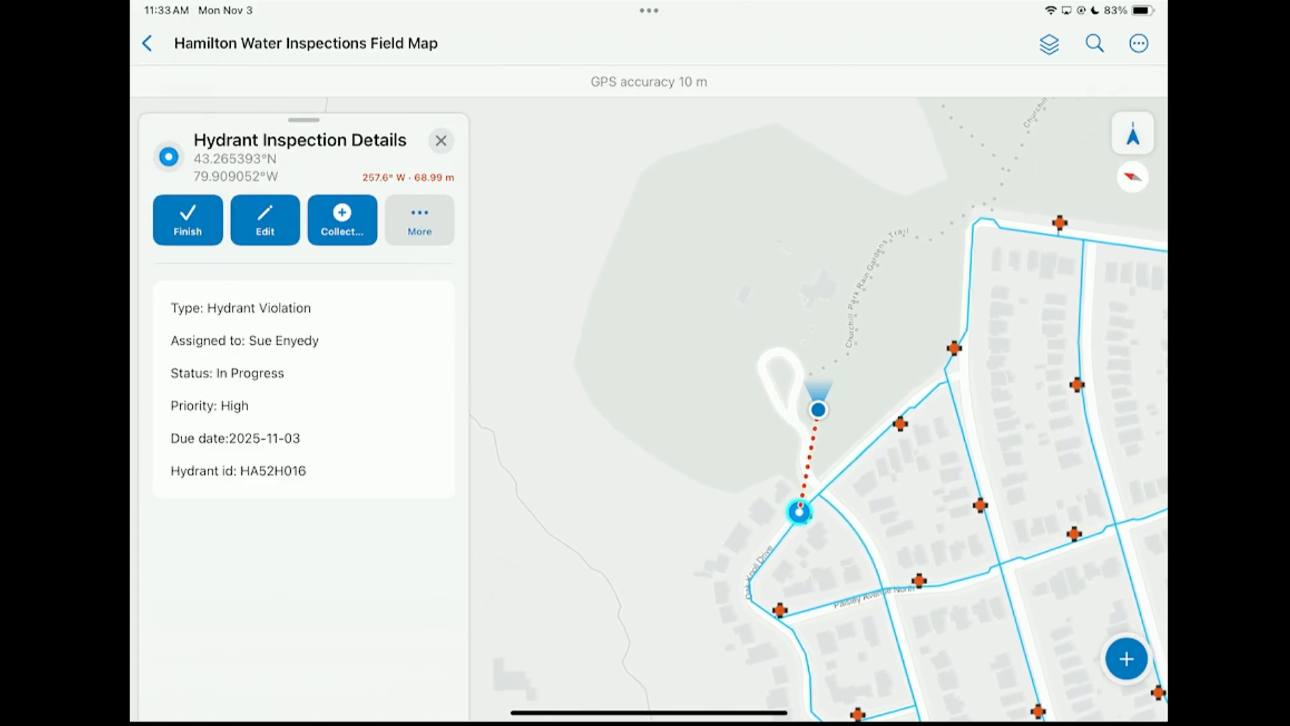
pyautogui.moveTo(722, 578); pyautogui.dragTo(668, 366)
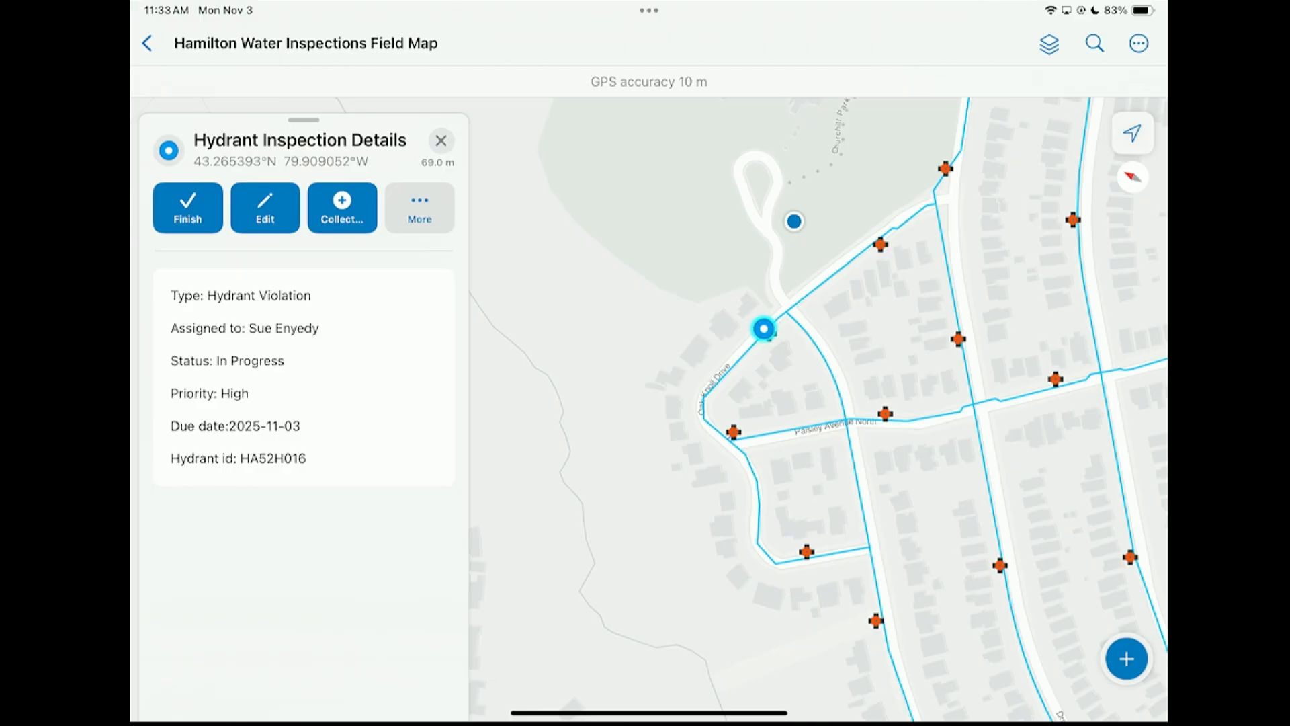
pyautogui.click(342, 207)
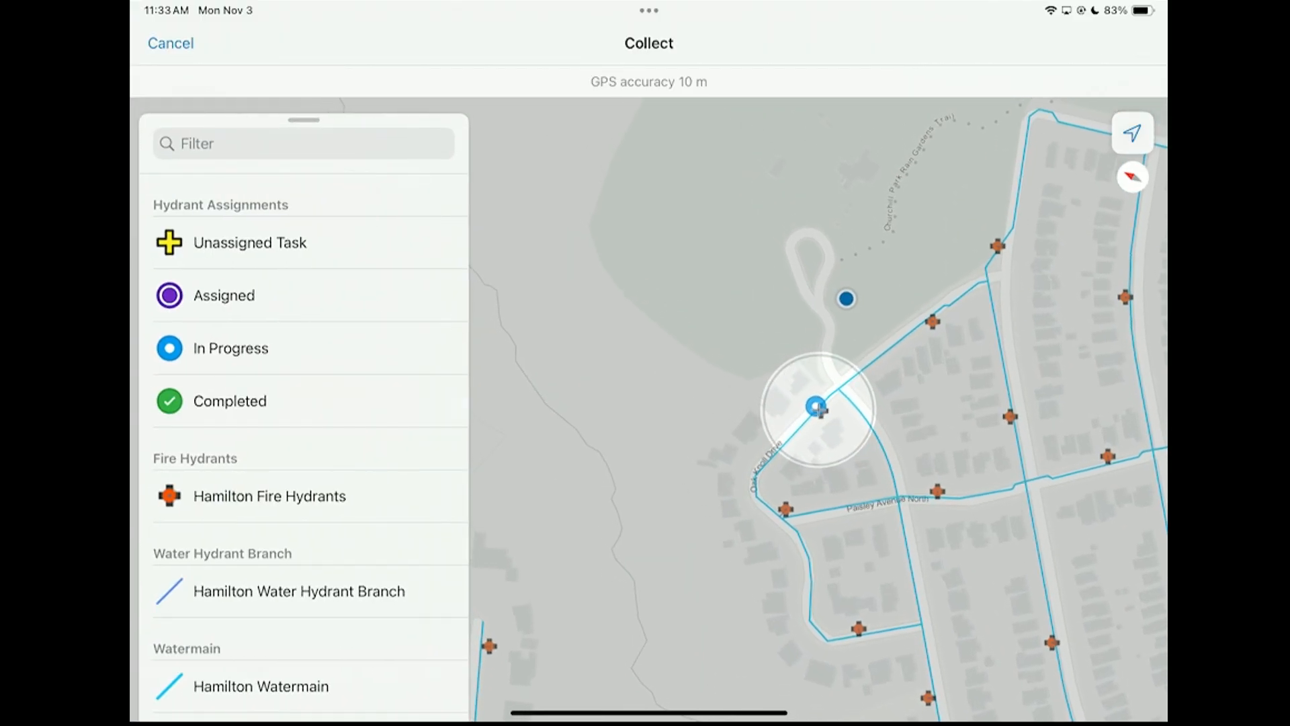
pyautogui.moveTo(304, 121); pyautogui.dragTo(285, 492)
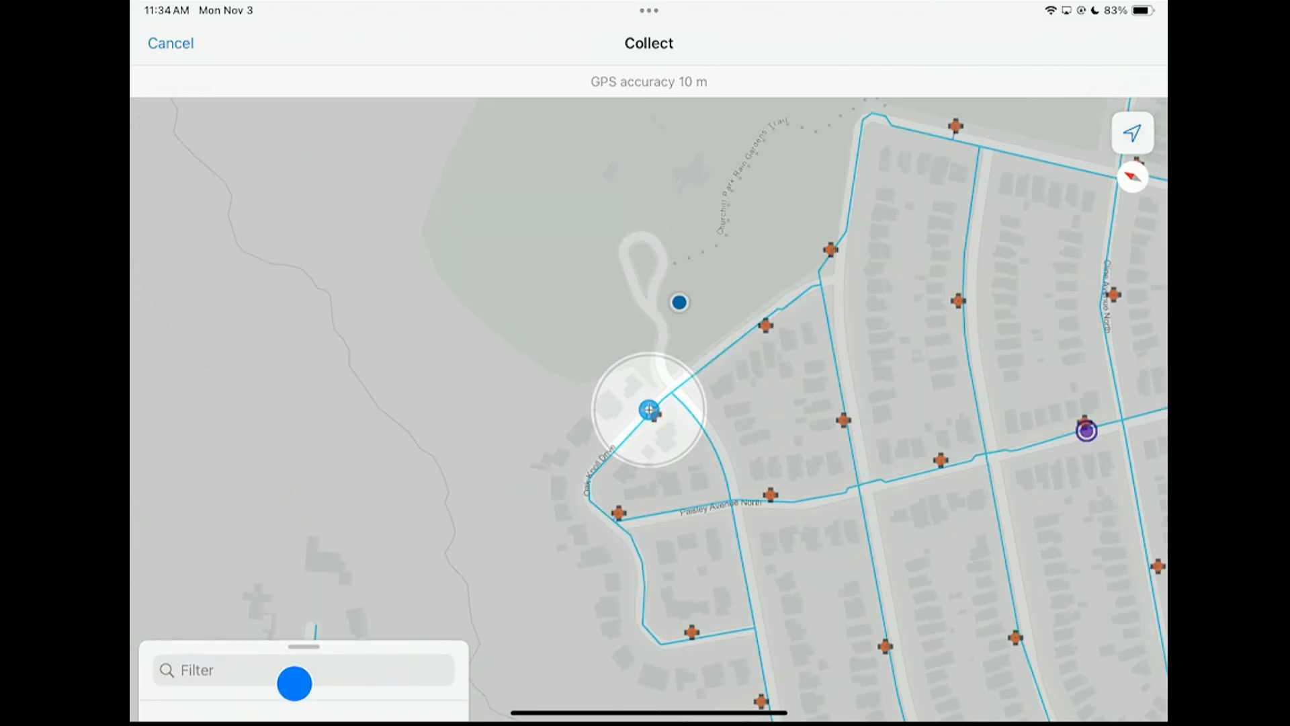
pyautogui.moveTo(304, 648); pyautogui.dragTo(304, 202)
pyautogui.scroll(2, 787, 389)
pyautogui.scroll(1, 788, 390)
pyautogui.moveTo(788, 390); pyautogui.dragTo(683, 334)
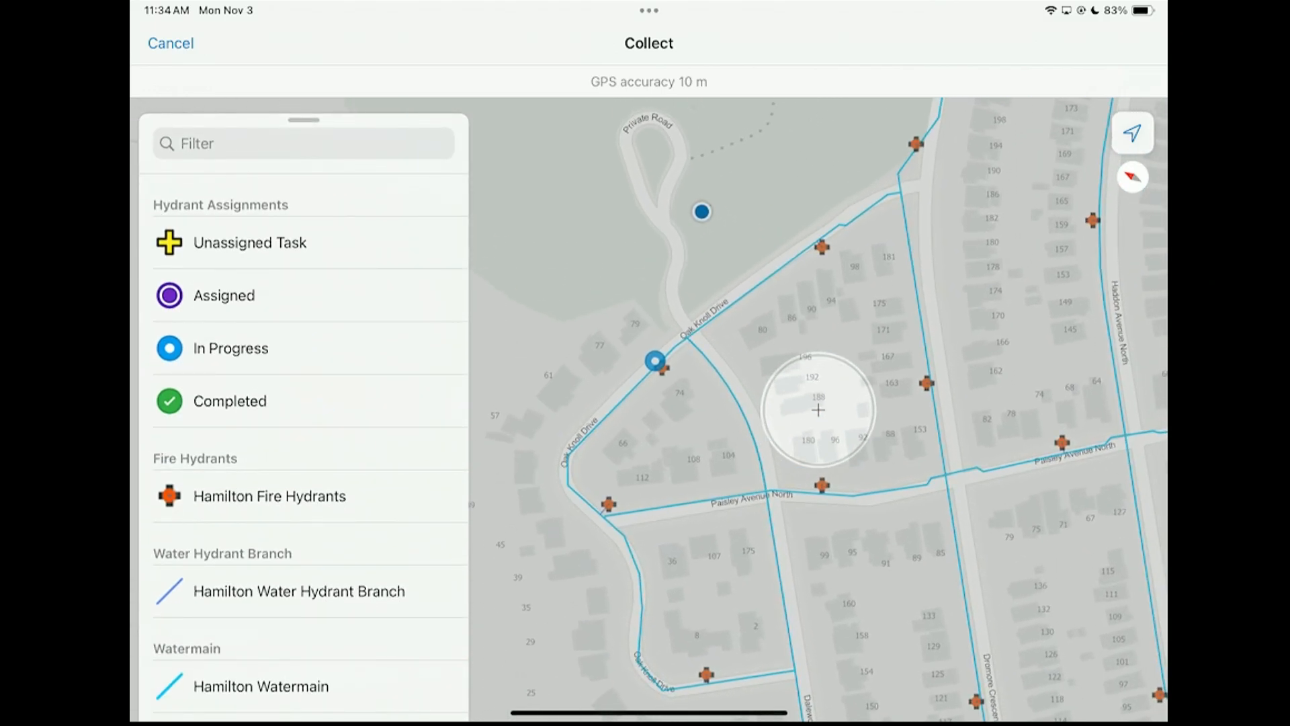
pyautogui.click(655, 366)
pyautogui.scroll(-2, 710, 388)
pyautogui.moveTo(813, 314)
pyautogui.mouseDown()
pyautogui.moveTo(916, 337)
pyautogui.moveTo(867, 311)
pyautogui.mouseUp()
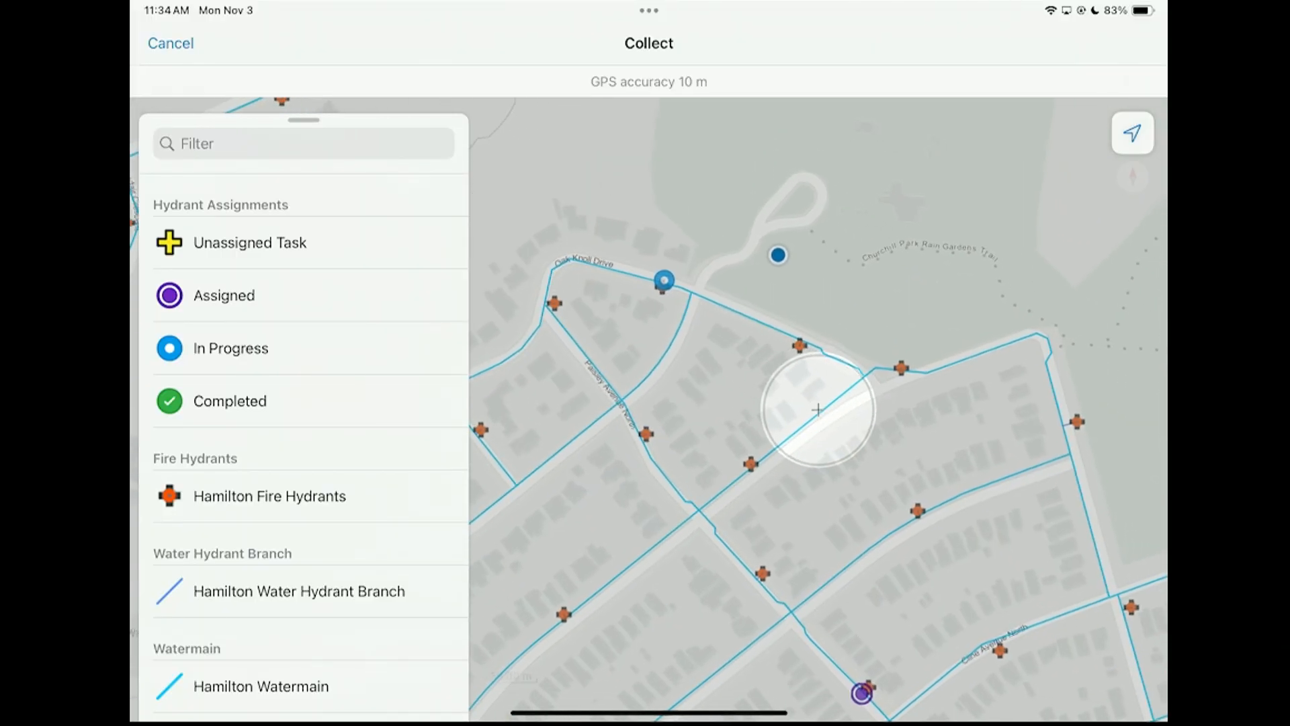
pyautogui.doubleClick(661, 276)
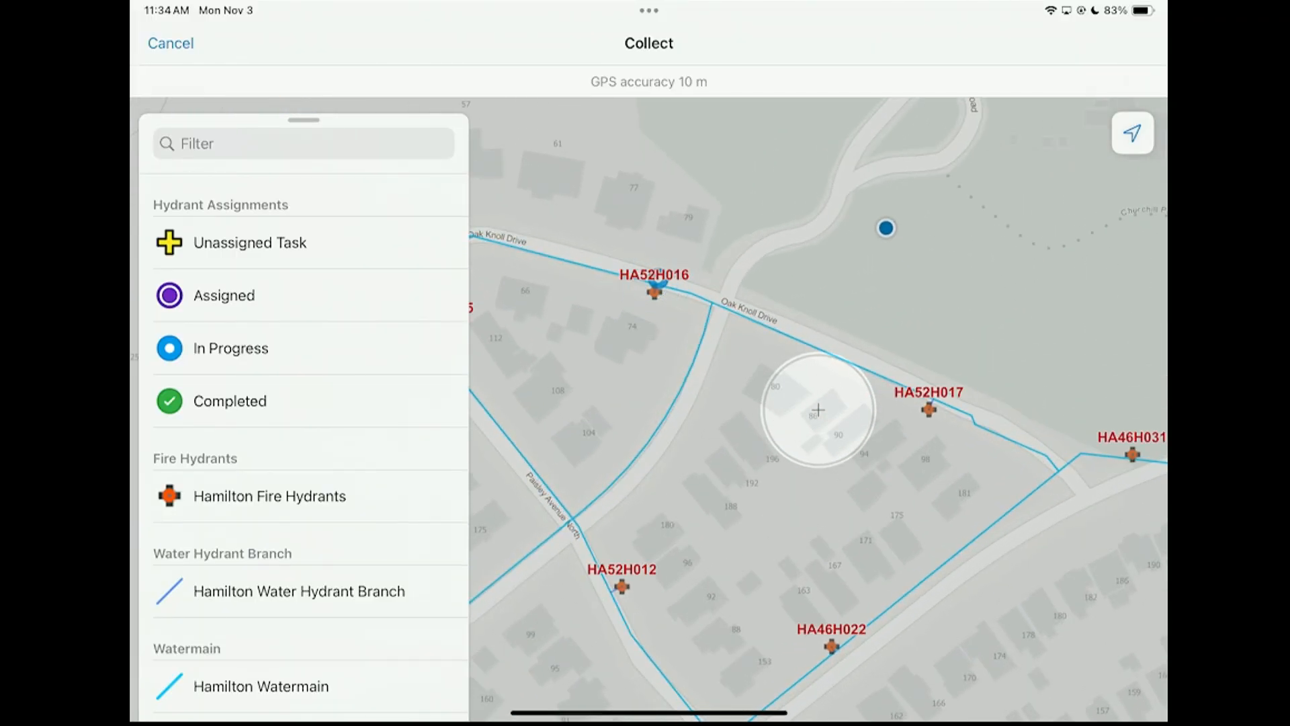
pyautogui.click(184, 41)
pyautogui.click(348, 248)
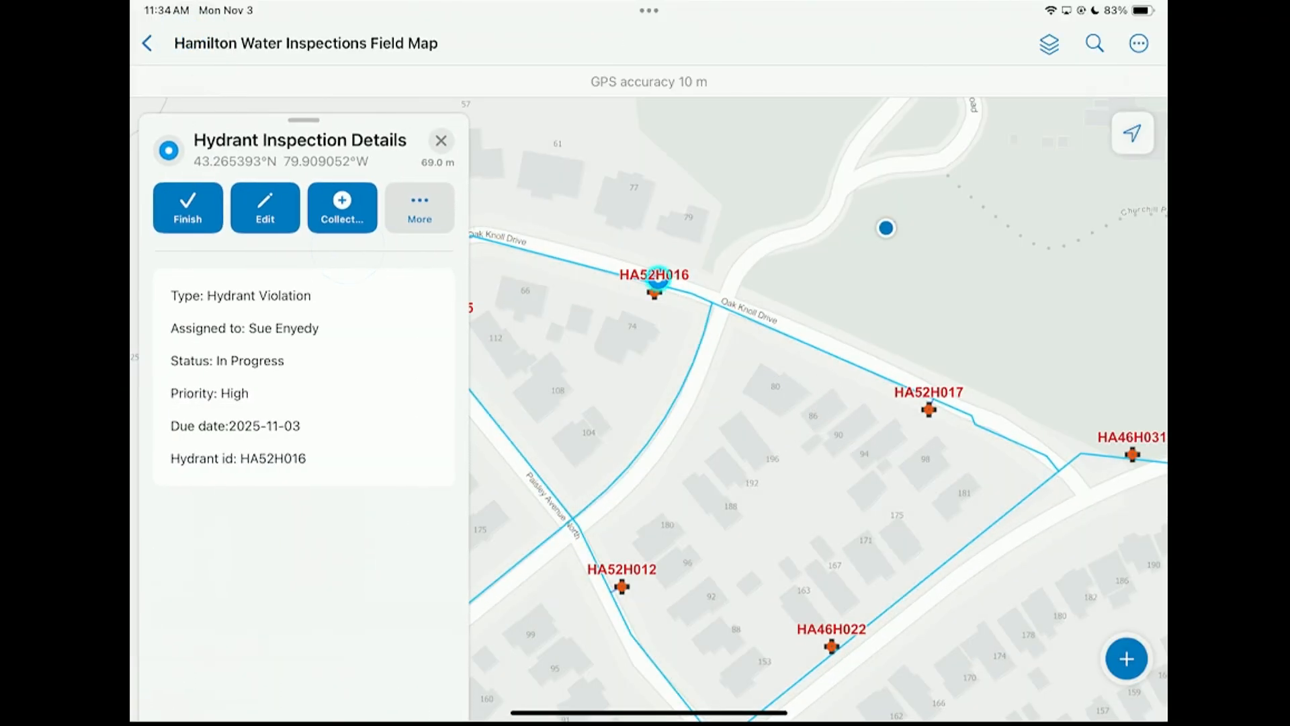
# Edit hydrant HA52H016's task, choose Hydrant Violation as its task type and submit the edit
pyautogui.click(265, 208)
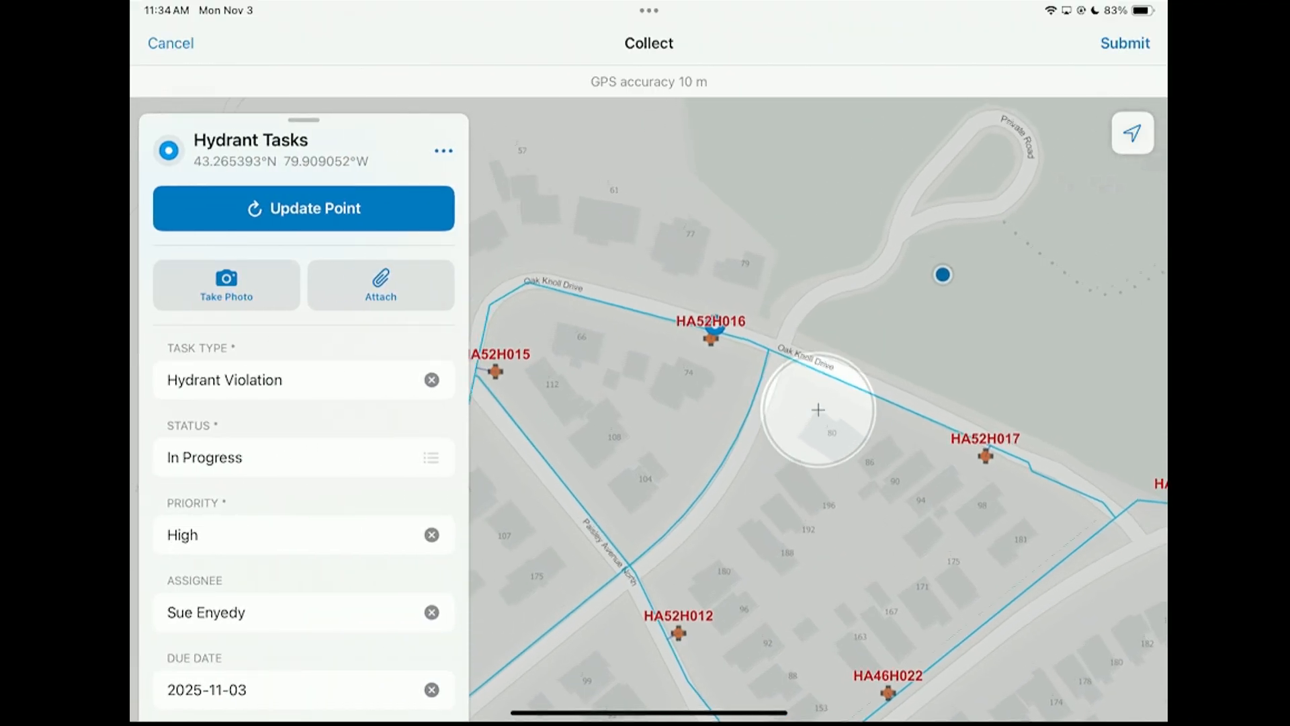
pyautogui.click(340, 382)
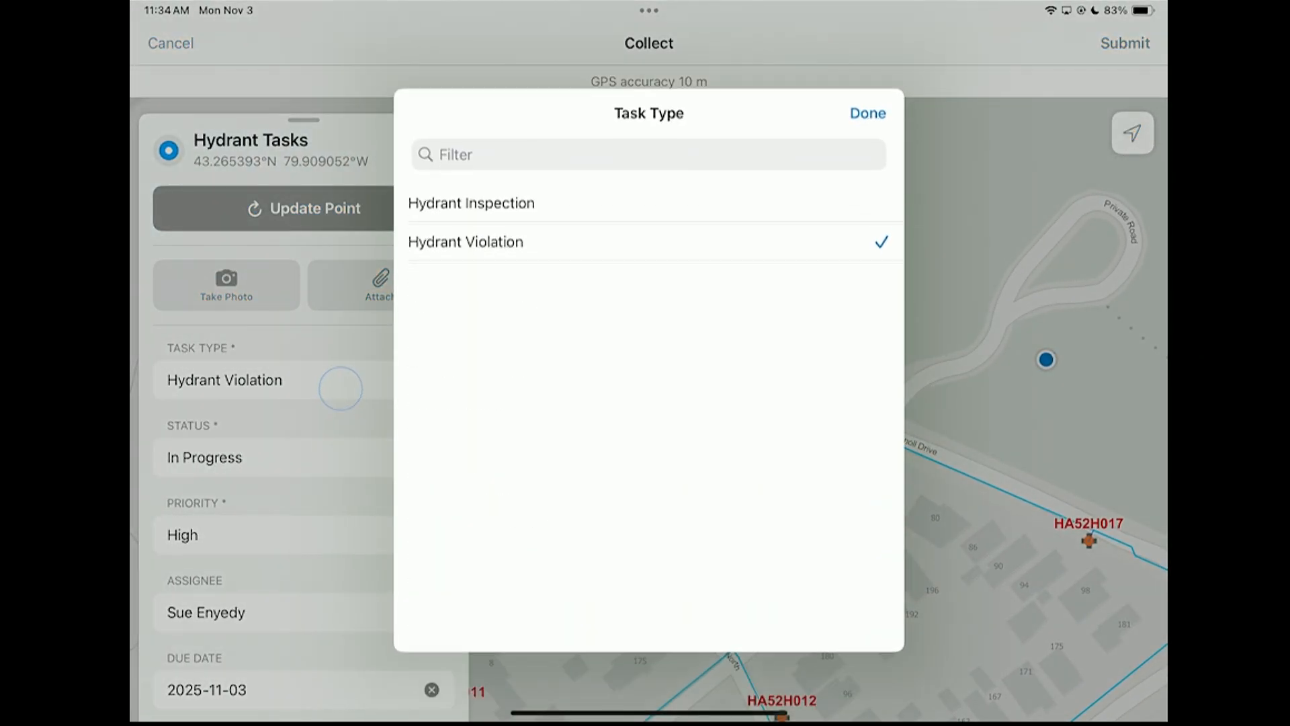
pyautogui.click(518, 236)
pyautogui.click(383, 208)
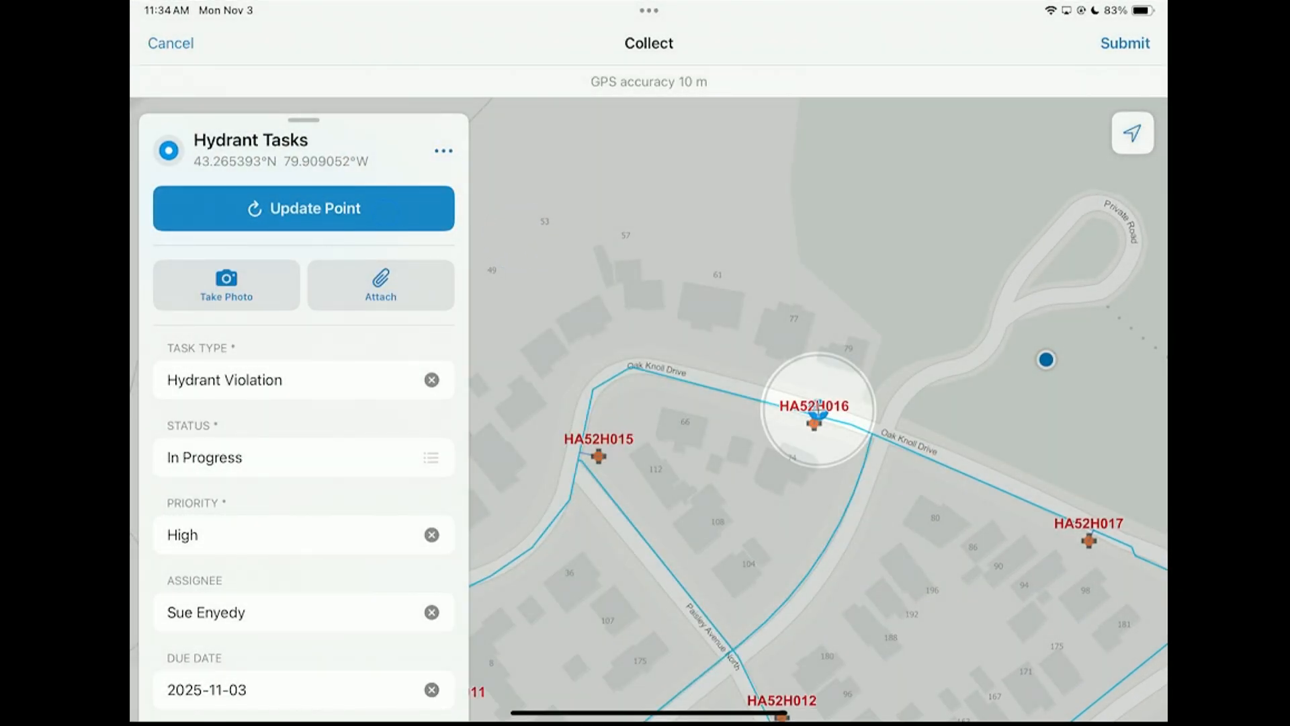
pyautogui.click(1128, 49)
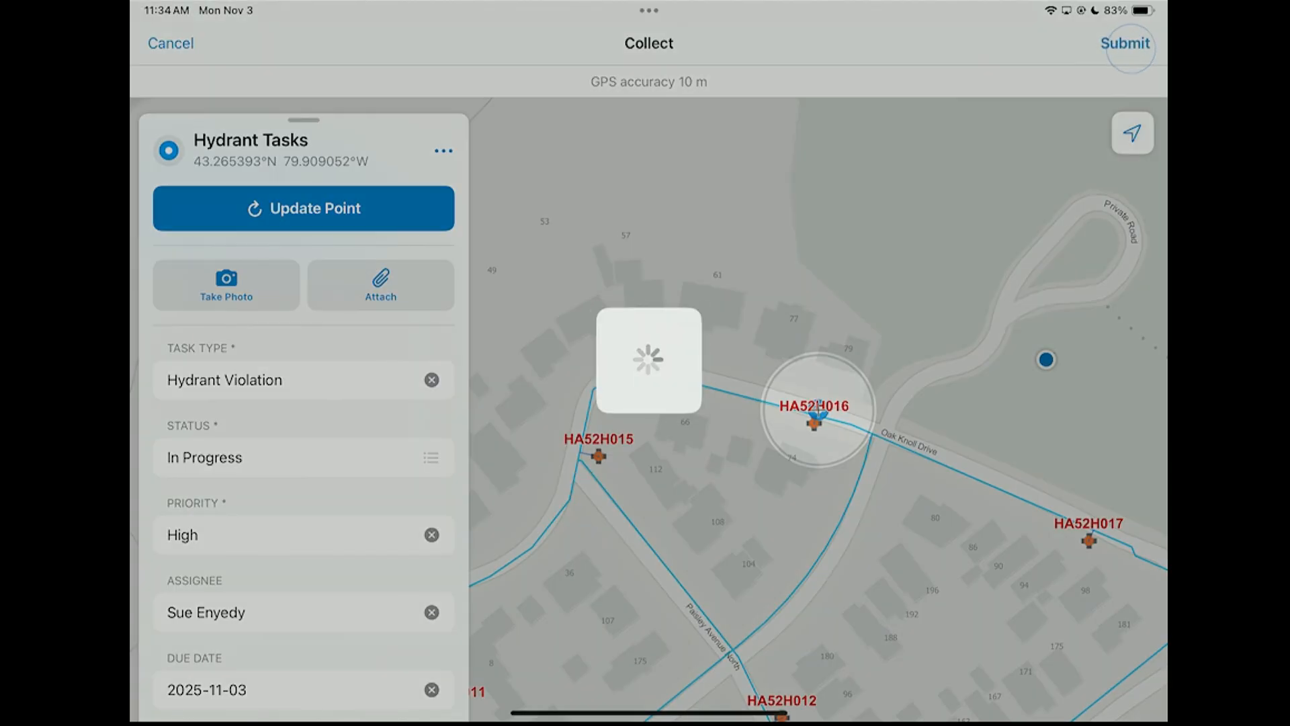
# Open hydrant HA52H016 on the map and review all of its existing inspections
pyautogui.scroll(5, 809, 393)
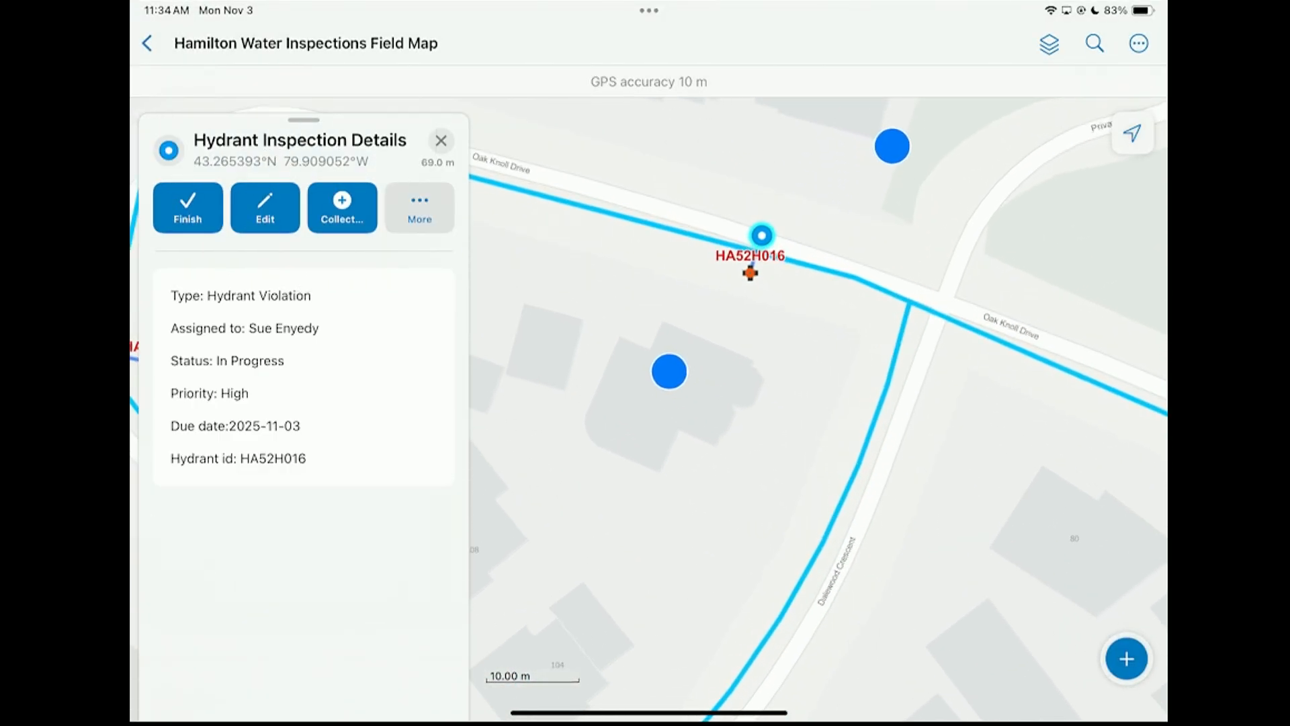
pyautogui.click(751, 276)
pyautogui.click(282, 259)
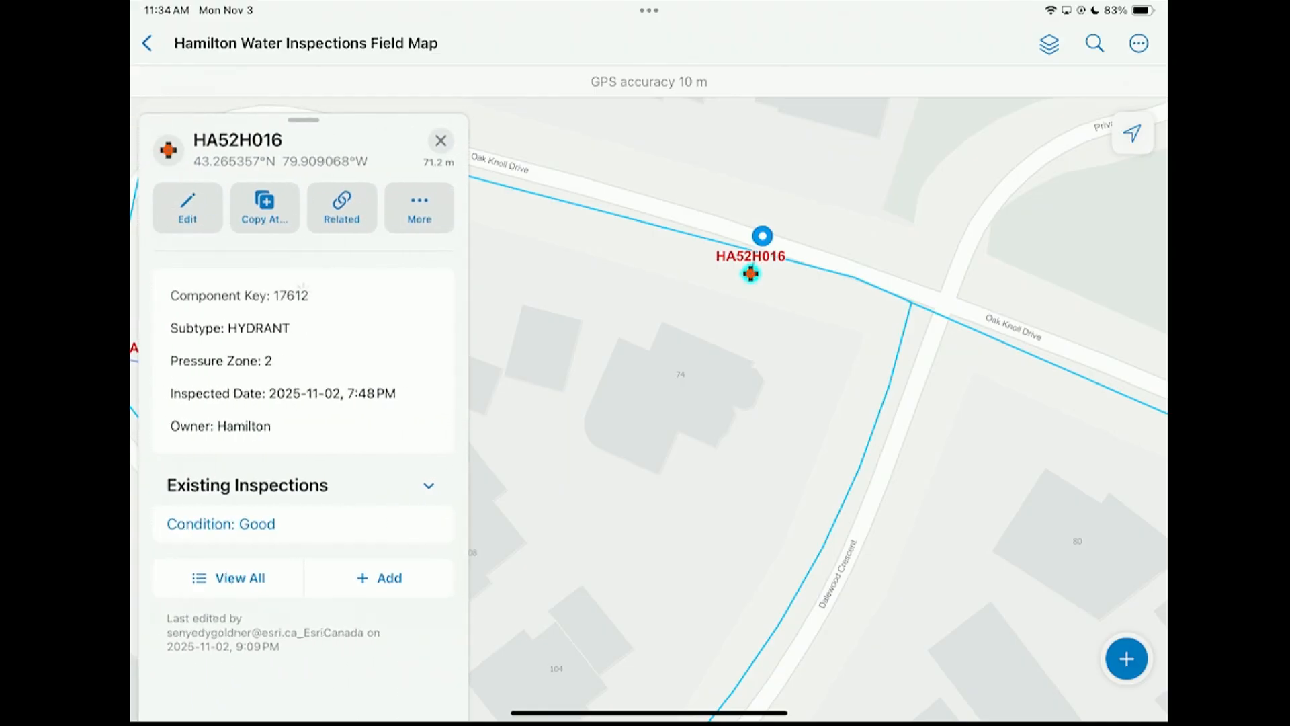
pyautogui.click(261, 576)
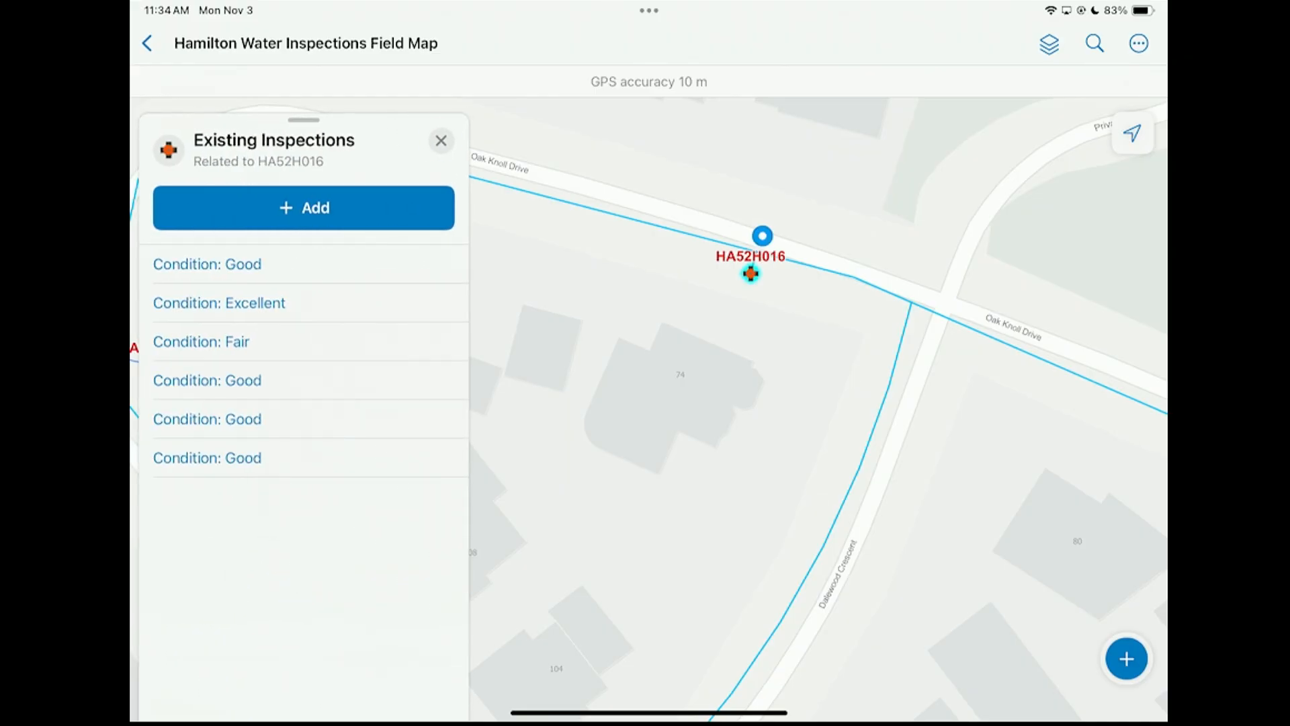
pyautogui.click(441, 140)
# Fill in a new inspection form for hydrant HA52H016 with condition Inoperable, Operable set to No and Maintenance Required set to Yes
pyautogui.click(390, 577)
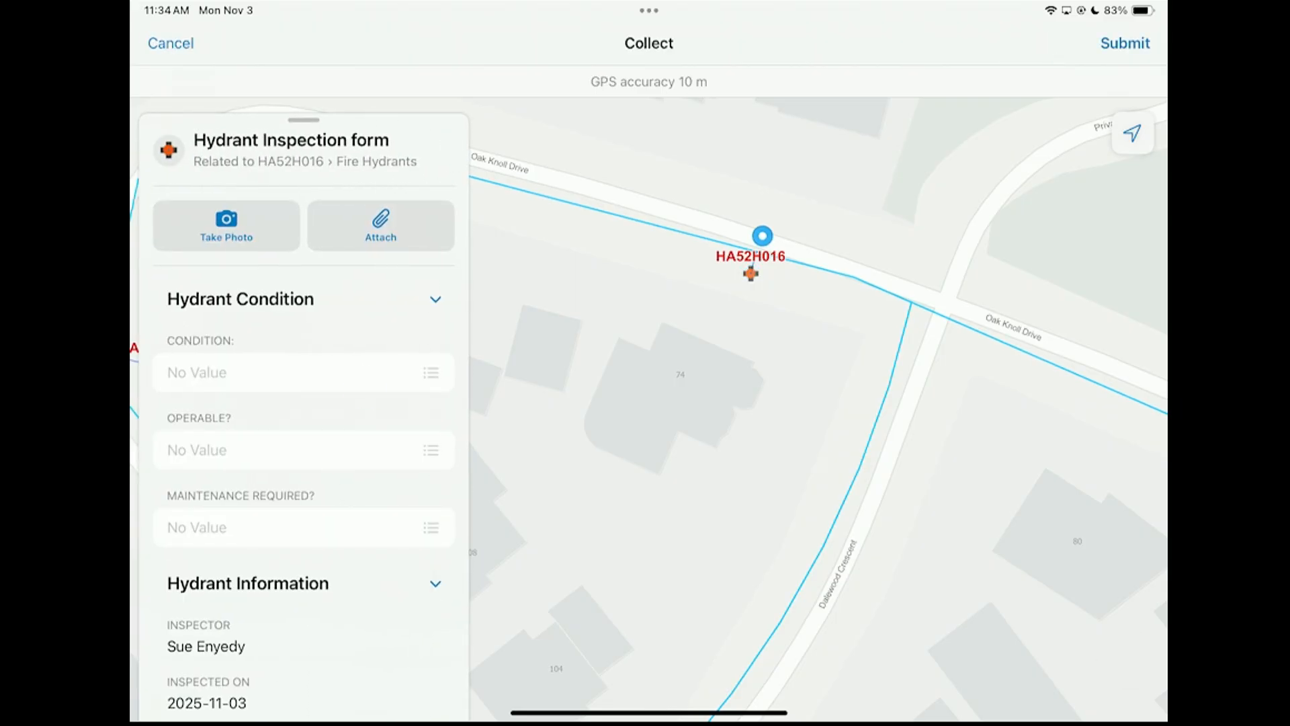
pyautogui.click(303, 372)
pyautogui.click(464, 336)
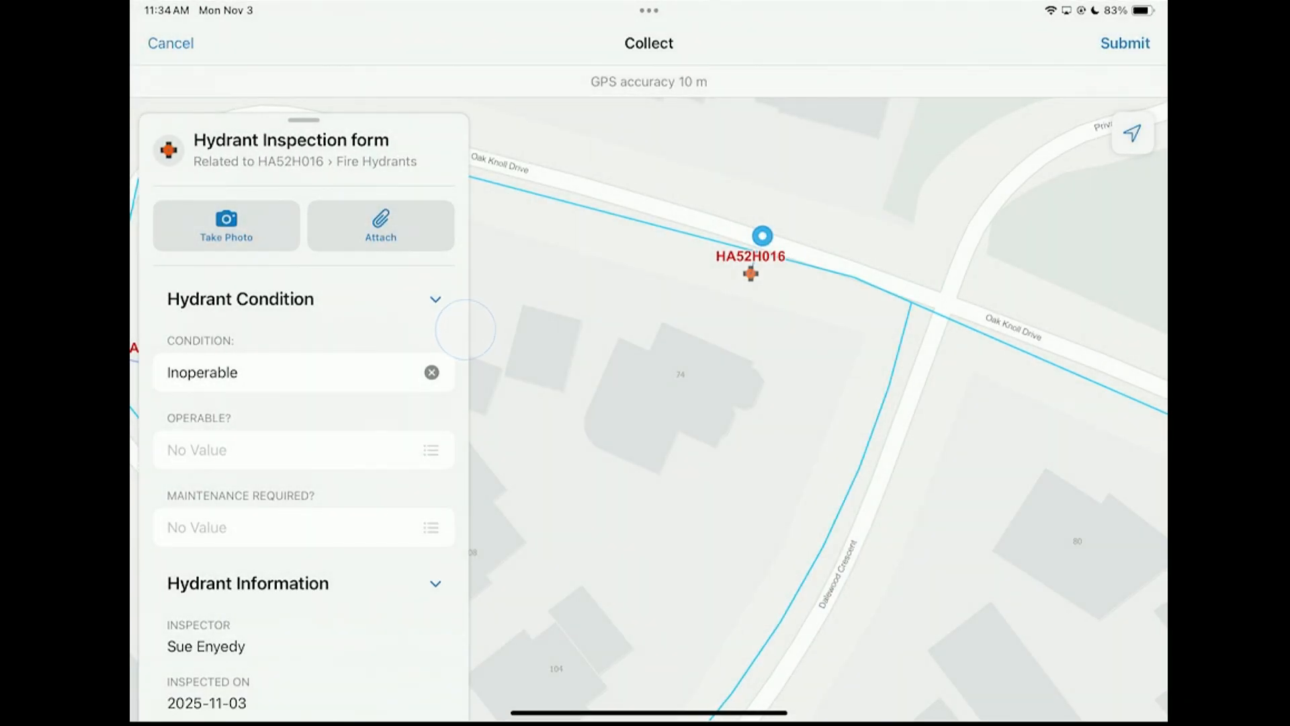
pyautogui.click(303, 450)
pyautogui.click(500, 200)
pyautogui.click(403, 555)
pyautogui.click(504, 242)
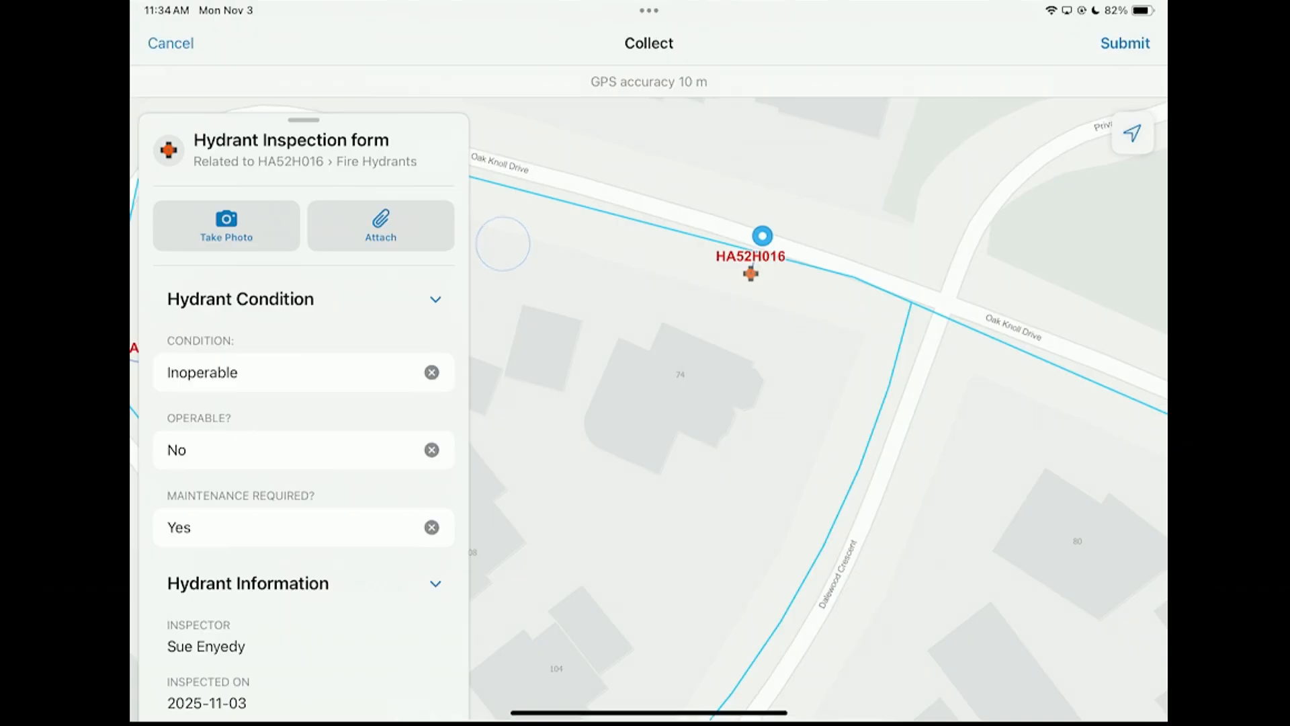
# Submit the new inspection for hydrant HA52H016 and close its inspection results
pyautogui.click(1129, 51)
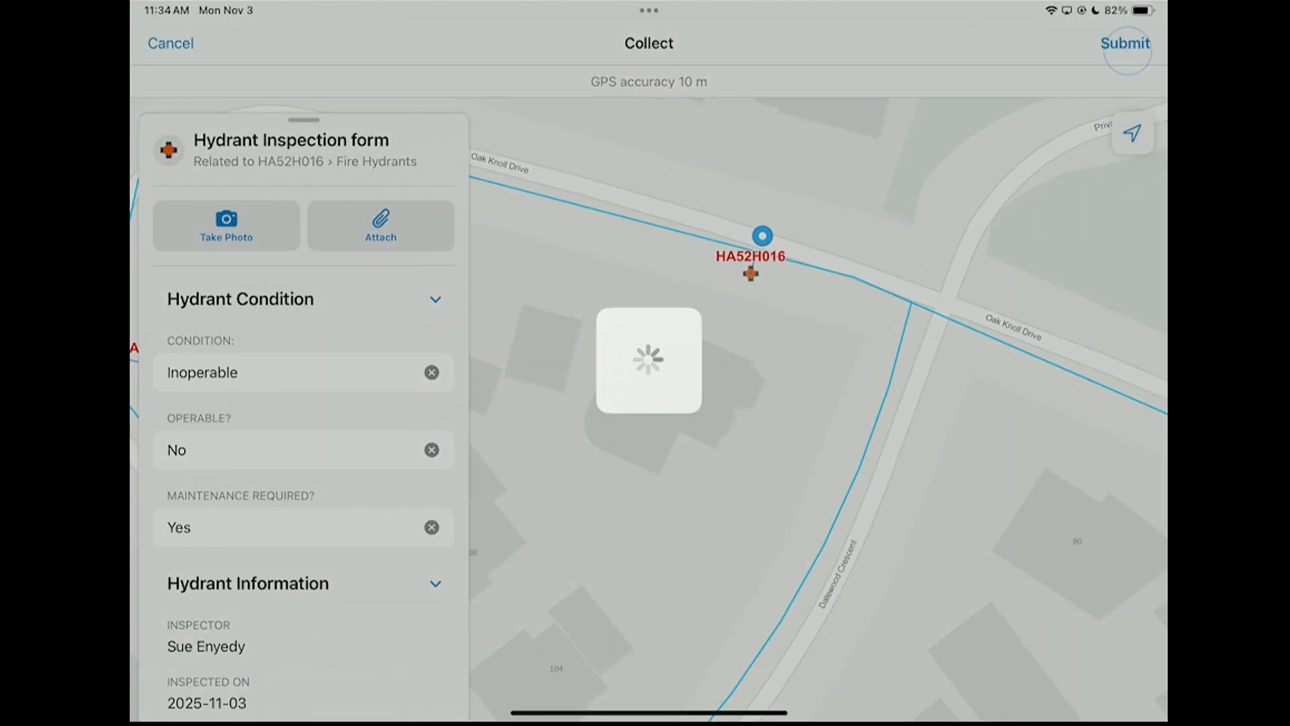
pyautogui.scroll(-3, 716, 341)
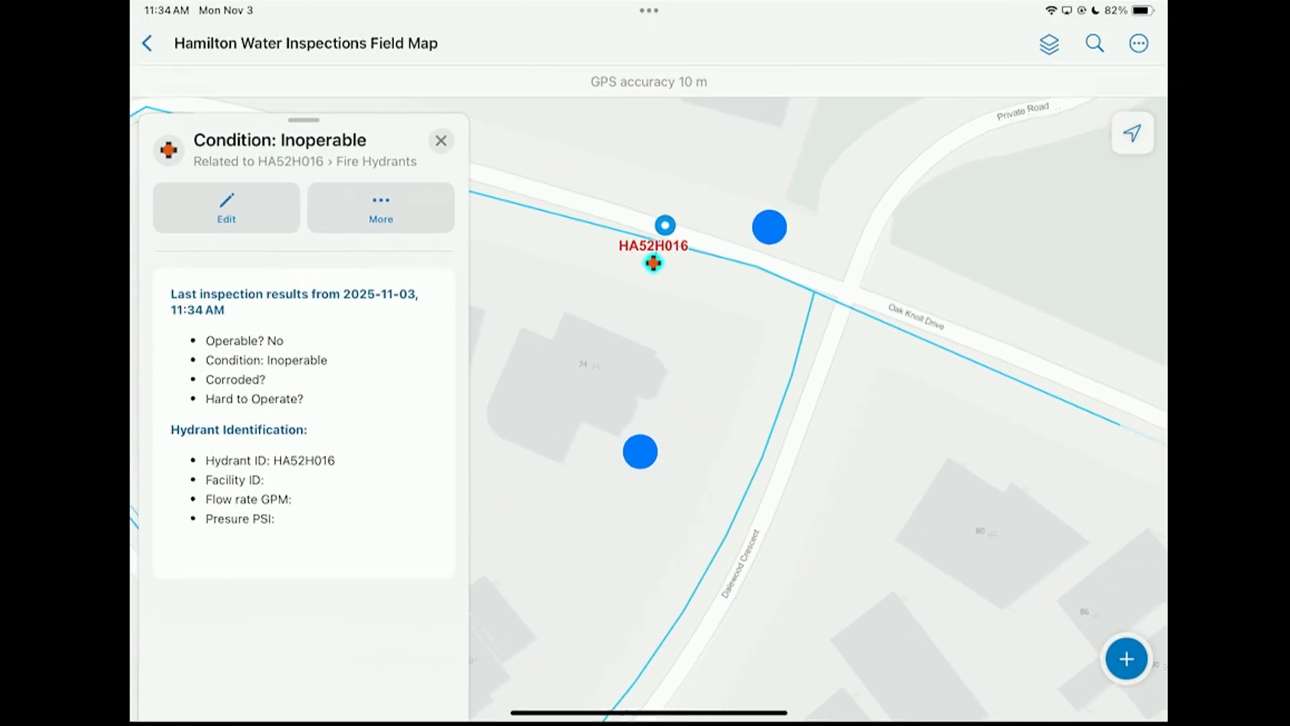
pyautogui.scroll(-3, 777, 345)
pyautogui.click(451, 142)
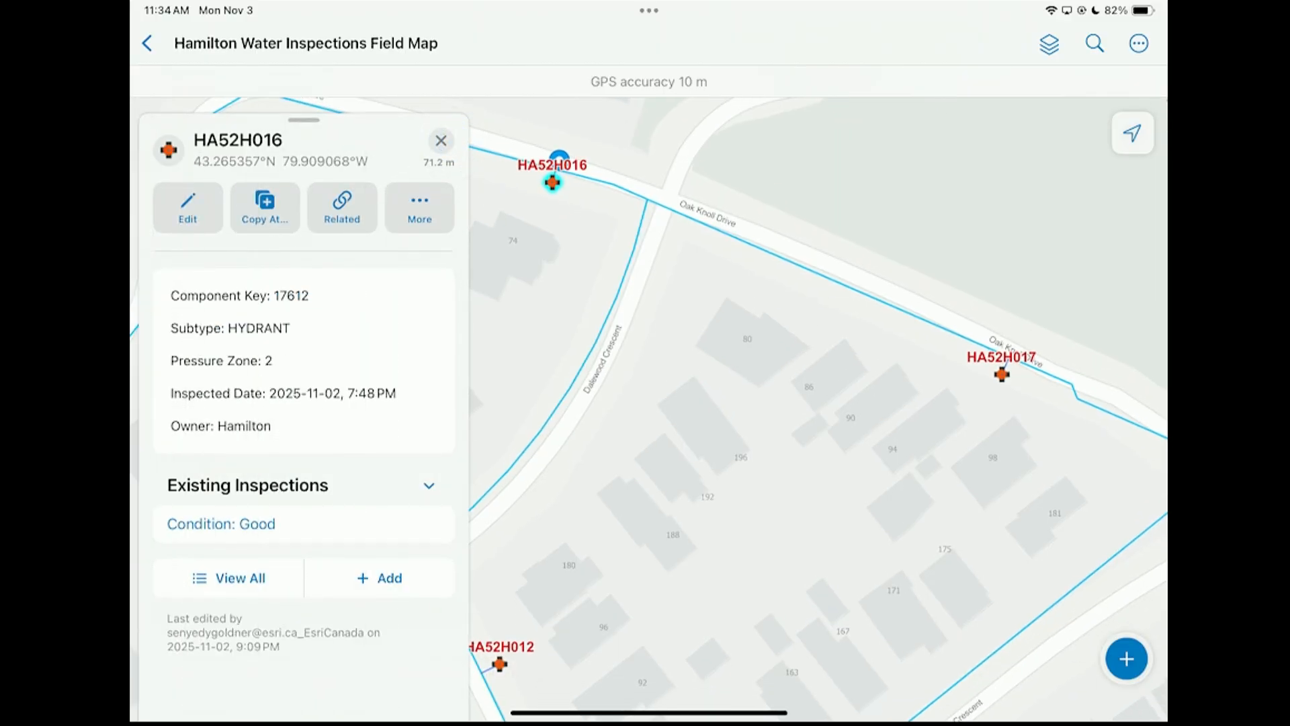
# Start editing multiple items and select hydrants HA52H016 and HA52H017 from the Fire Hydrants layer for a joint edit
pyautogui.click(1138, 43)
pyautogui.click(1087, 169)
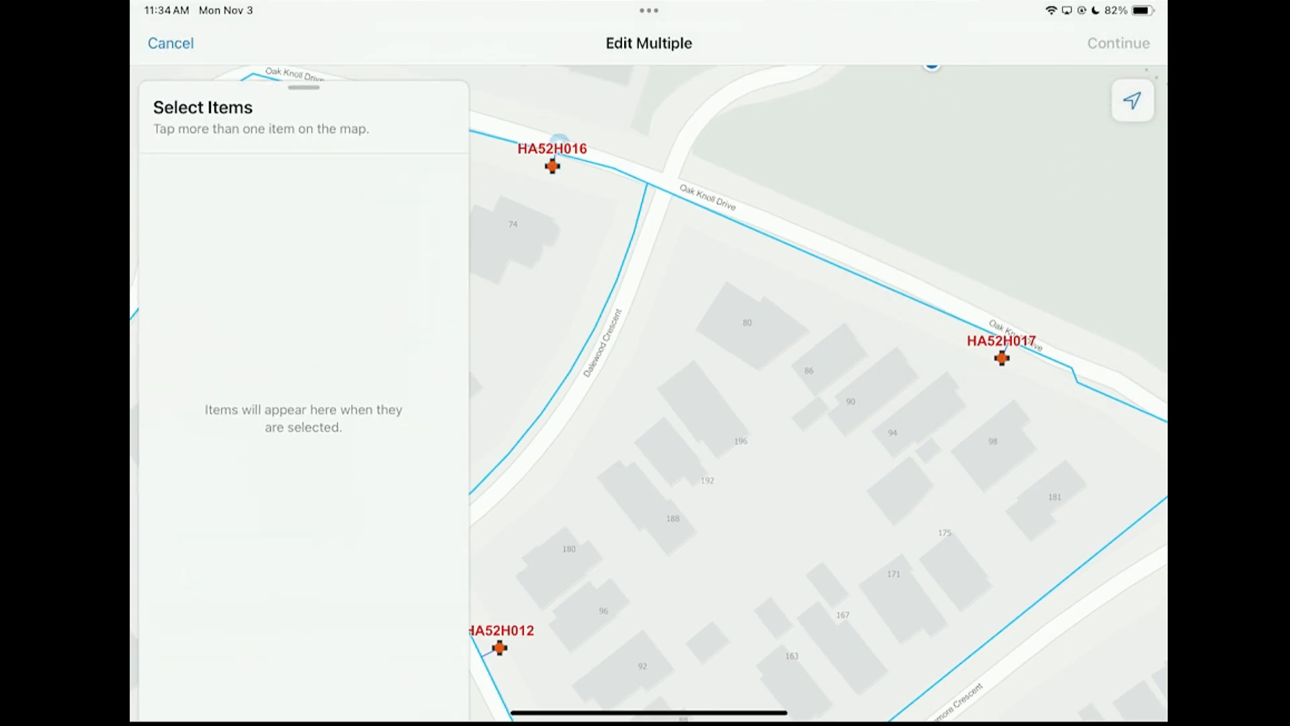
pyautogui.click(552, 166)
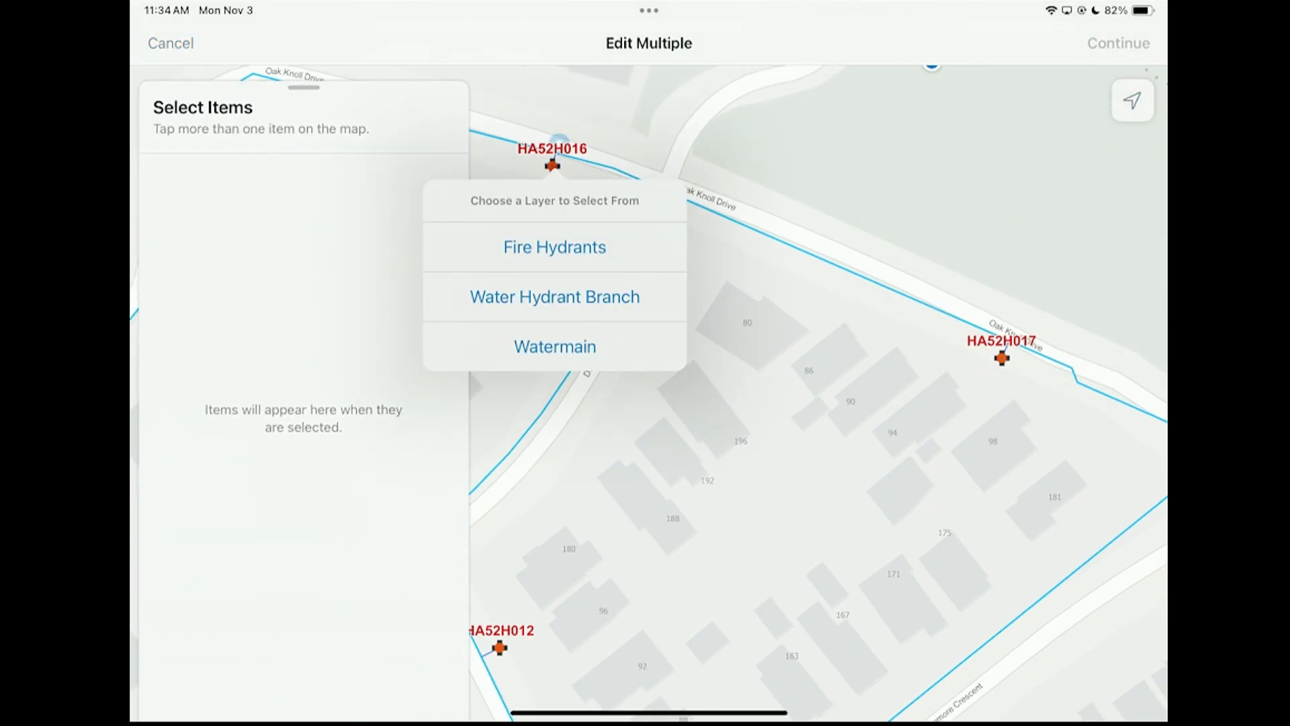
pyautogui.click(569, 248)
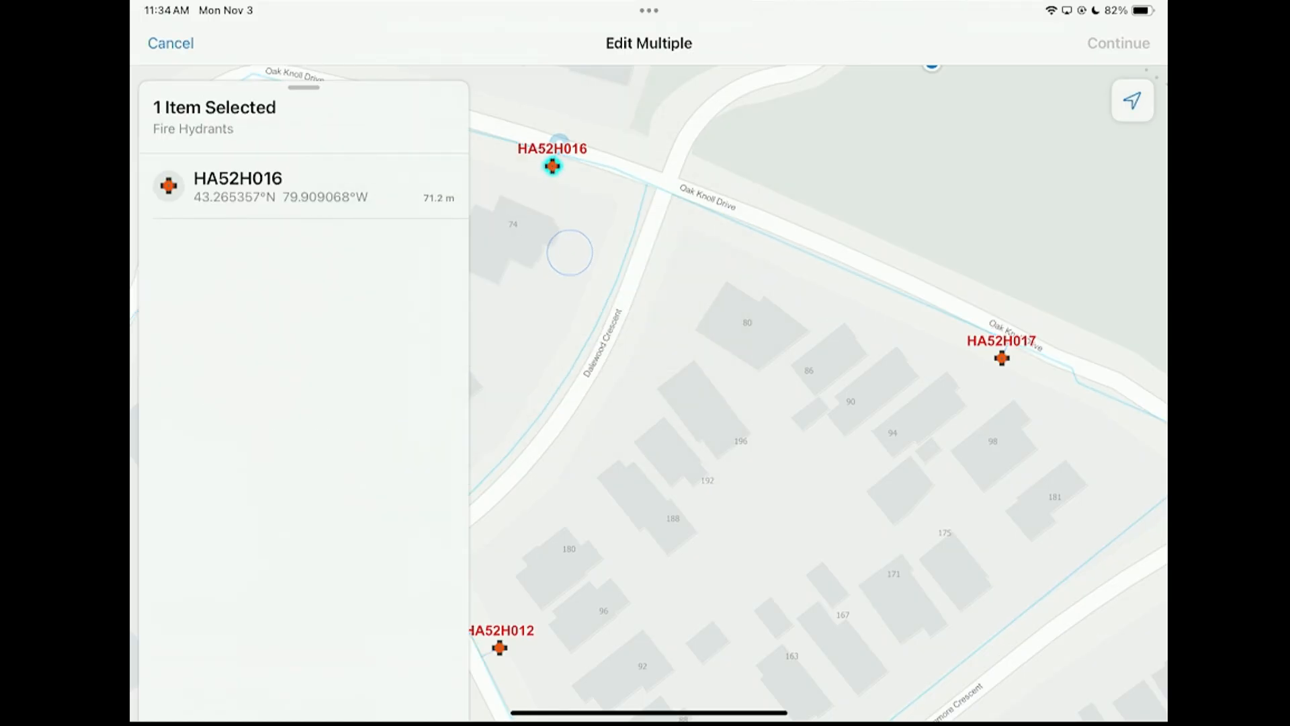
pyautogui.click(1002, 364)
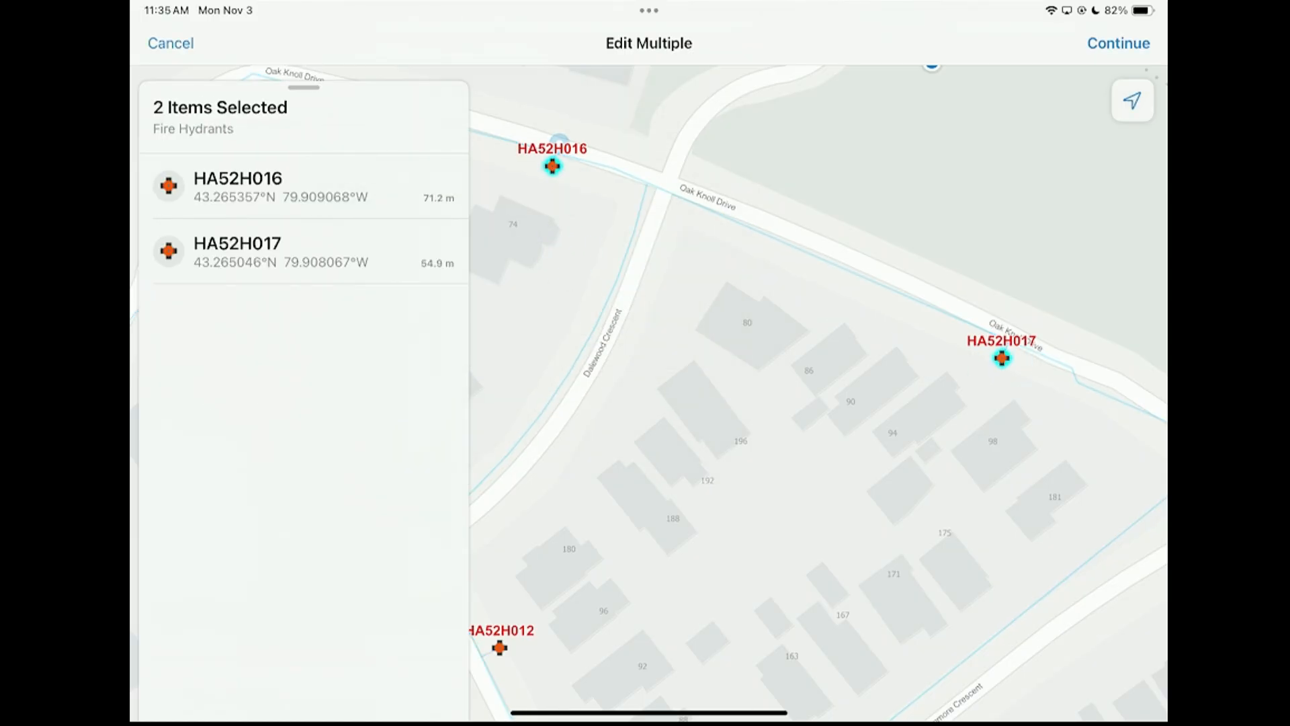
pyautogui.click(1118, 43)
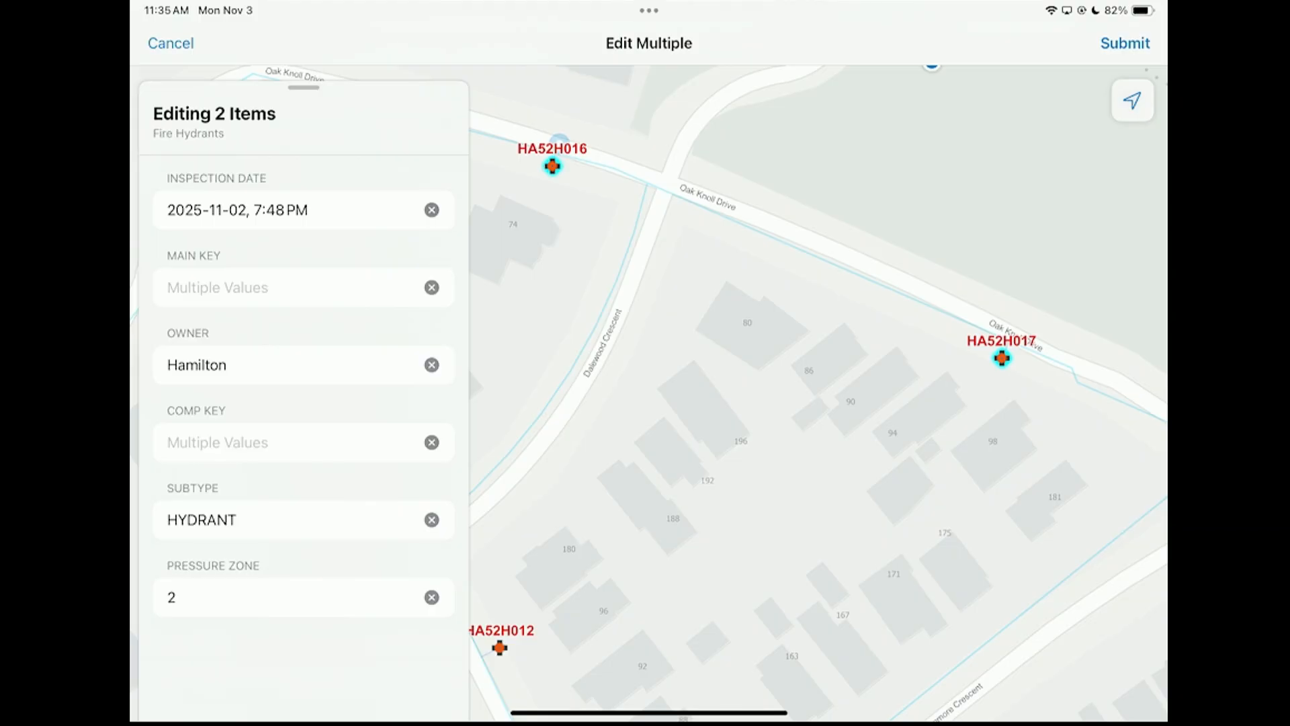
# Set the inspection date of both selected hydrants to 2025-11-03 and submit the edit
pyautogui.click(375, 208)
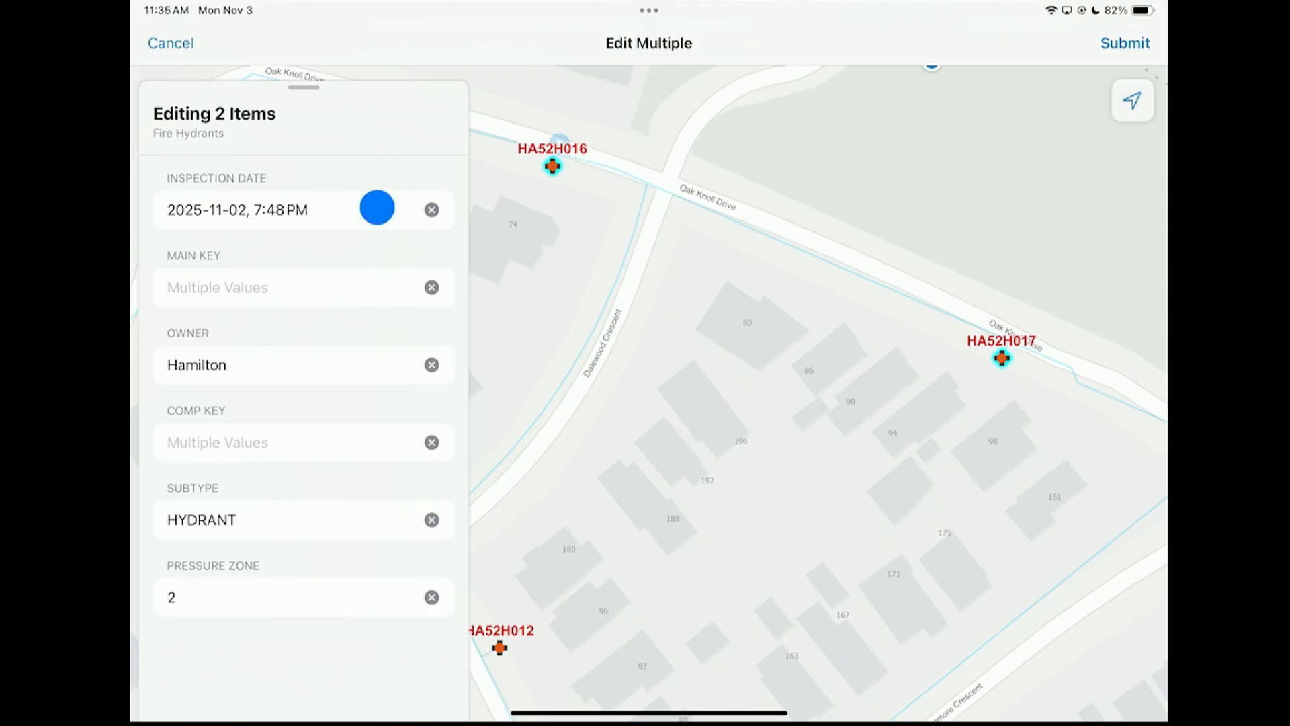
pyautogui.click(224, 357)
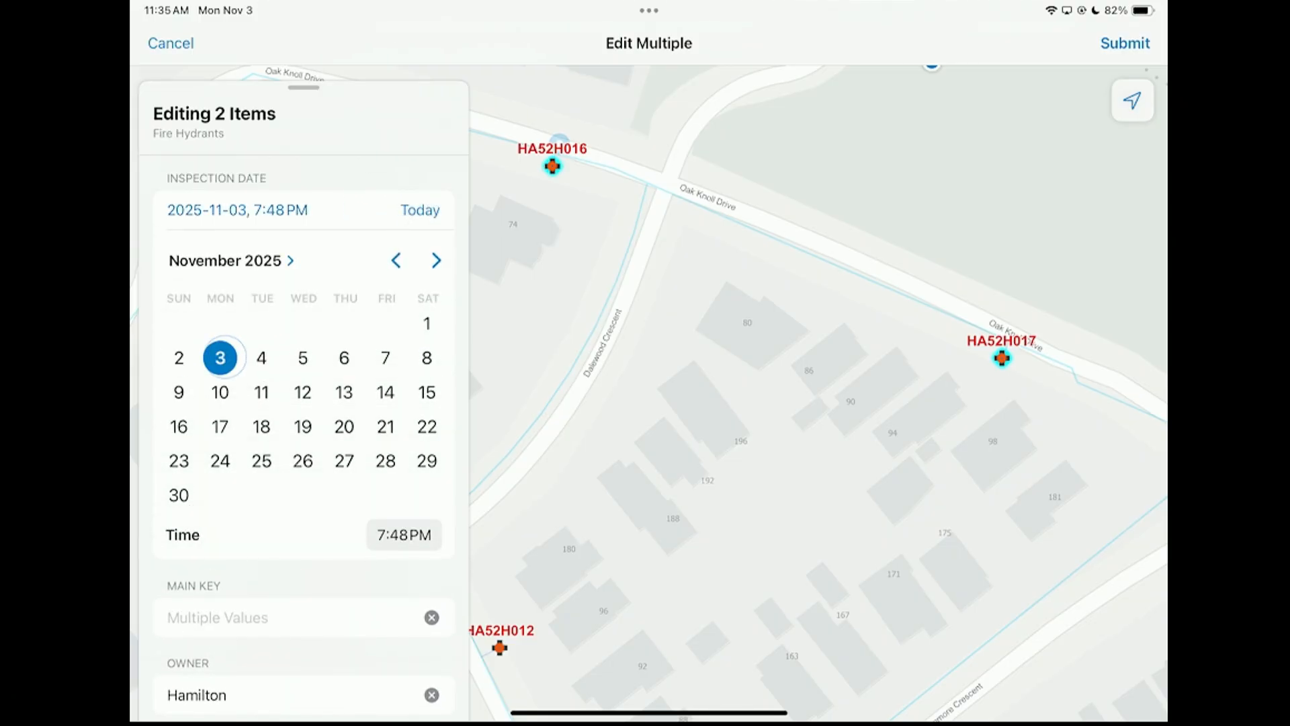
pyautogui.click(1123, 43)
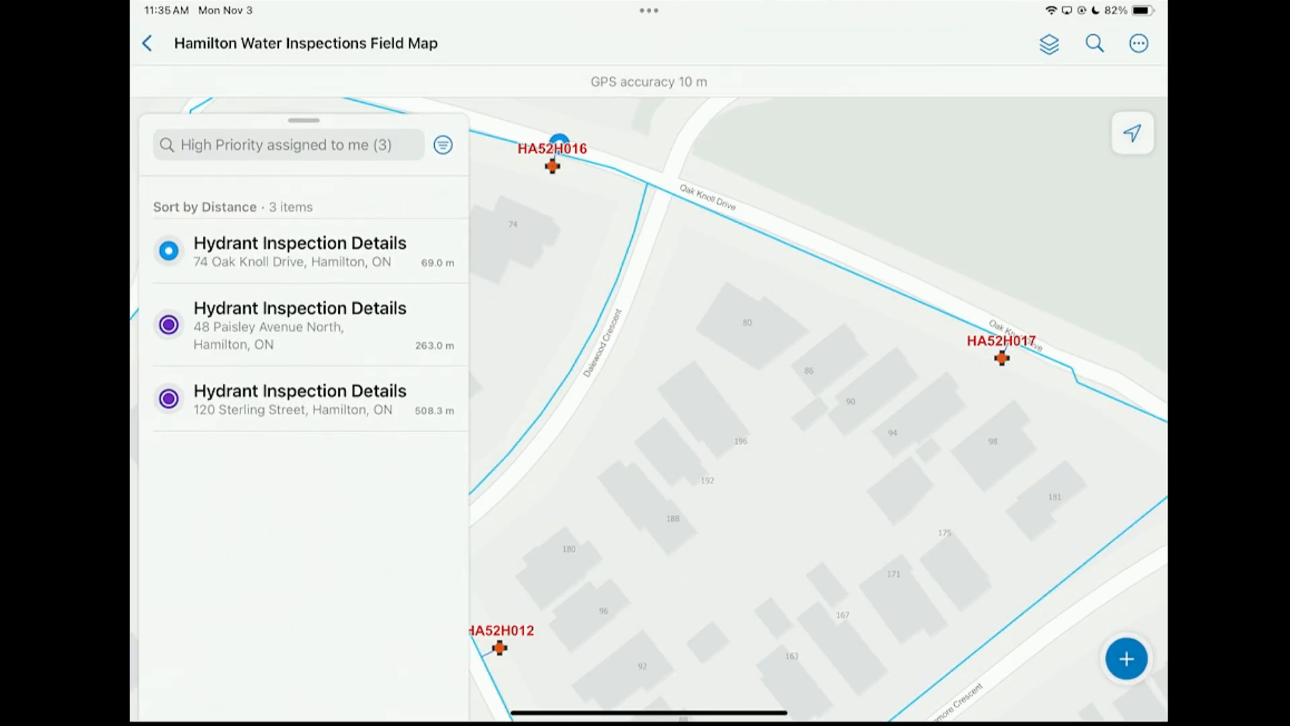
# Collect a new Assigned hydrant task at HA52H017 with task type Hydrant Violation and priority High
pyautogui.click(1126, 659)
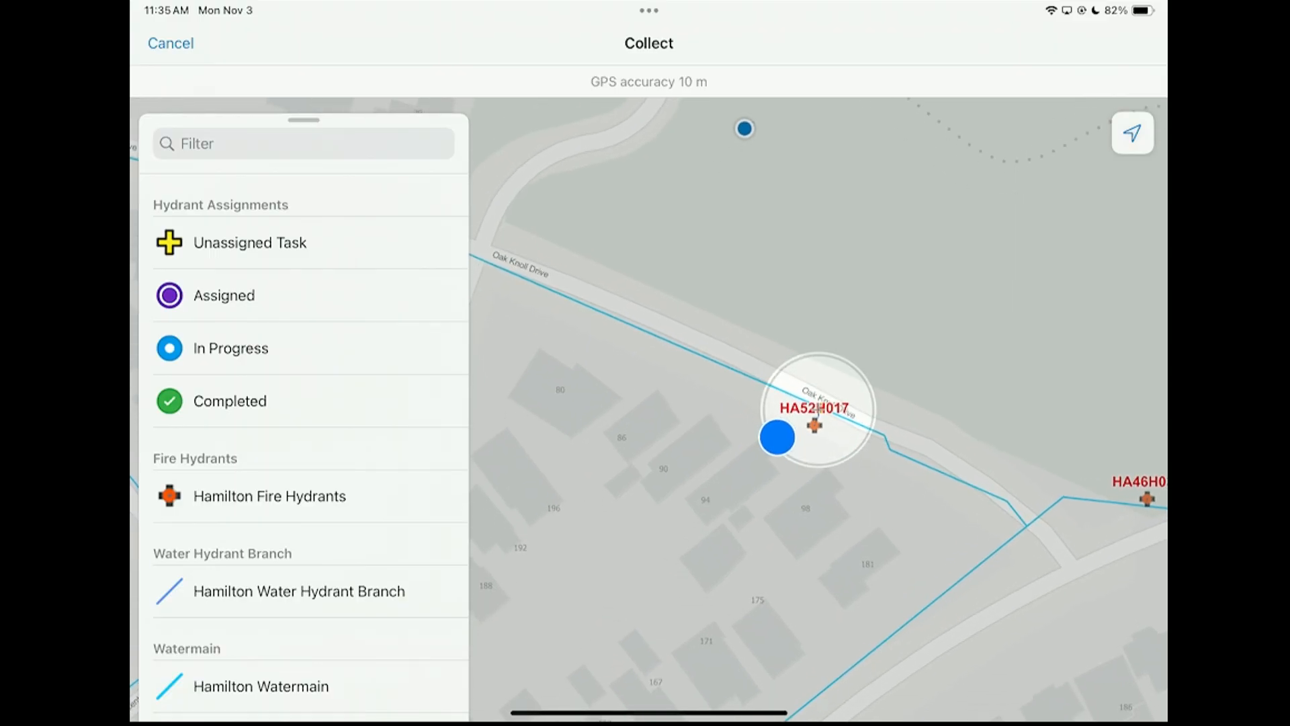
pyautogui.click(224, 295)
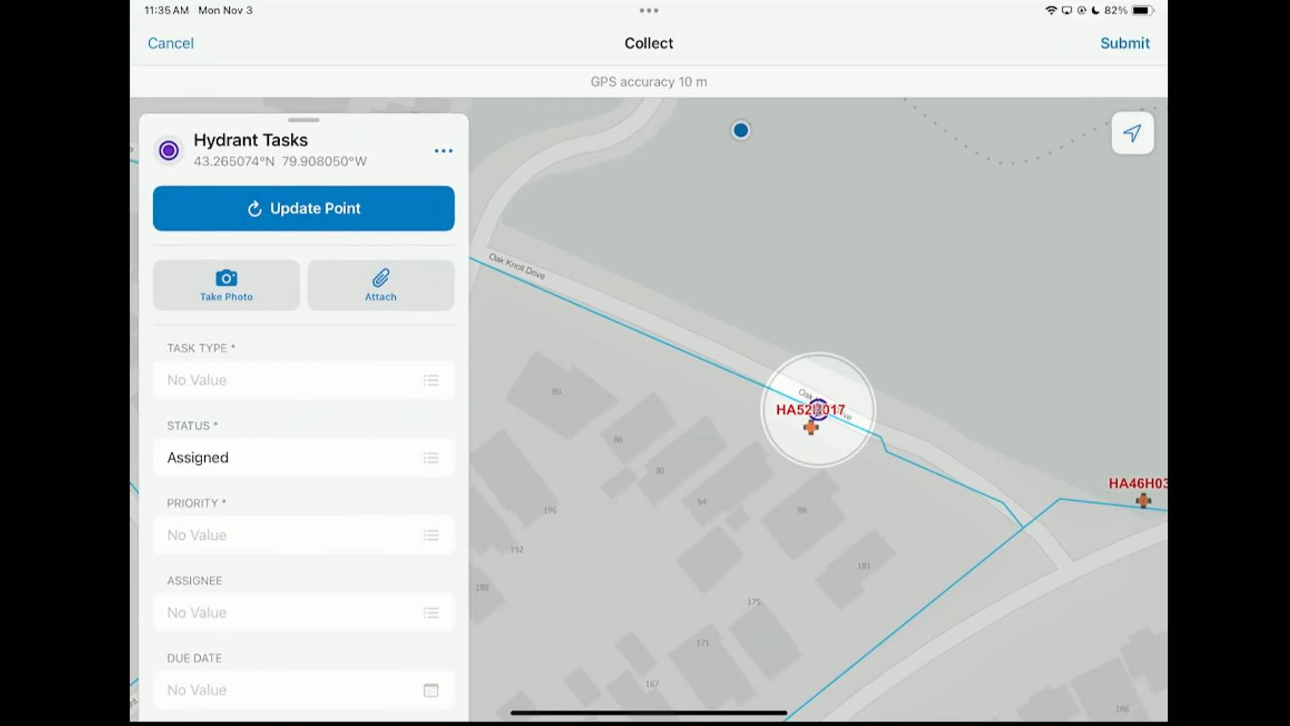
pyautogui.click(304, 379)
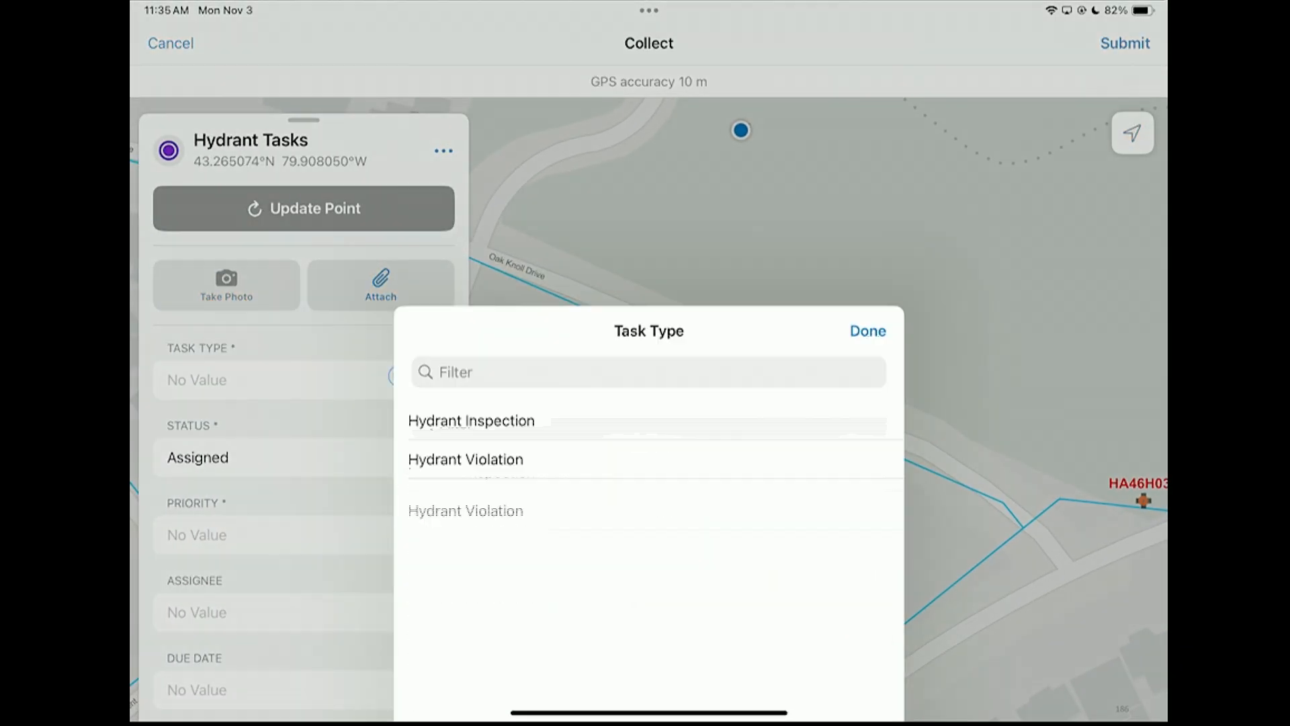
pyautogui.click(556, 230)
pyautogui.click(353, 539)
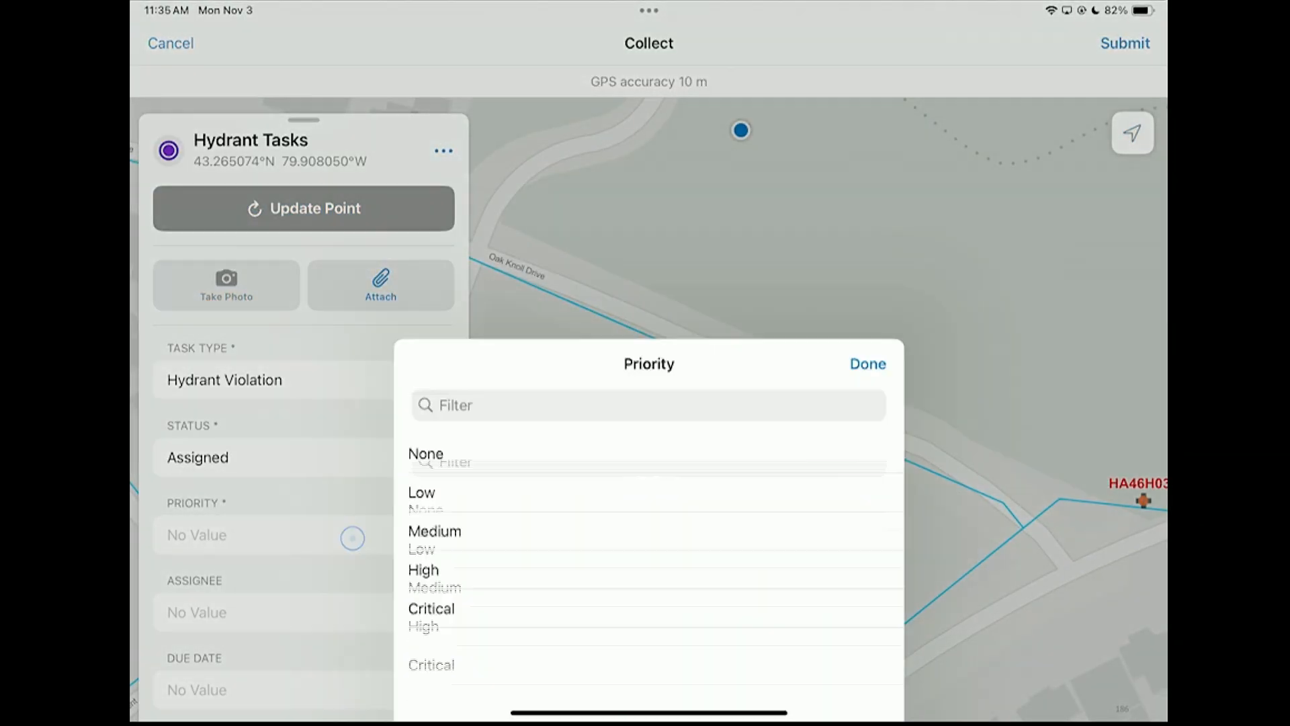
pyautogui.click(503, 312)
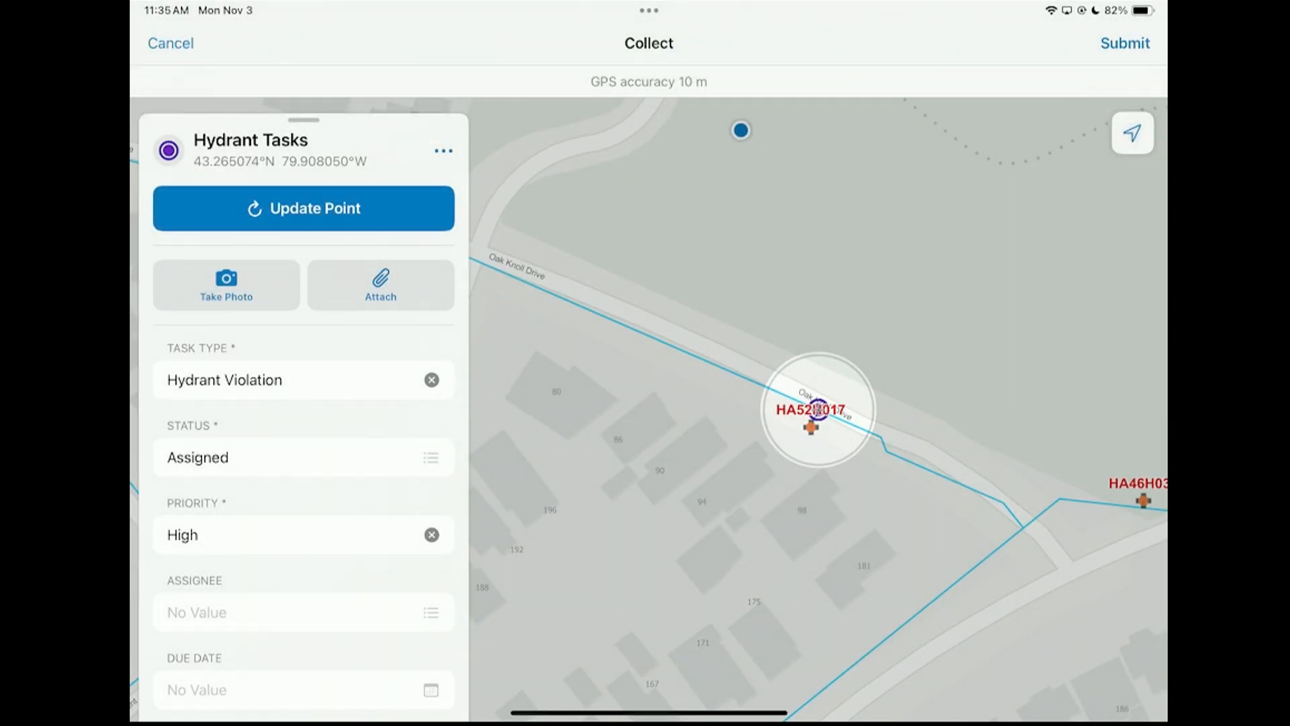
# Assign the new task at HA52H017 to the signed-in inspector, submit it and close its details
pyautogui.click(405, 633)
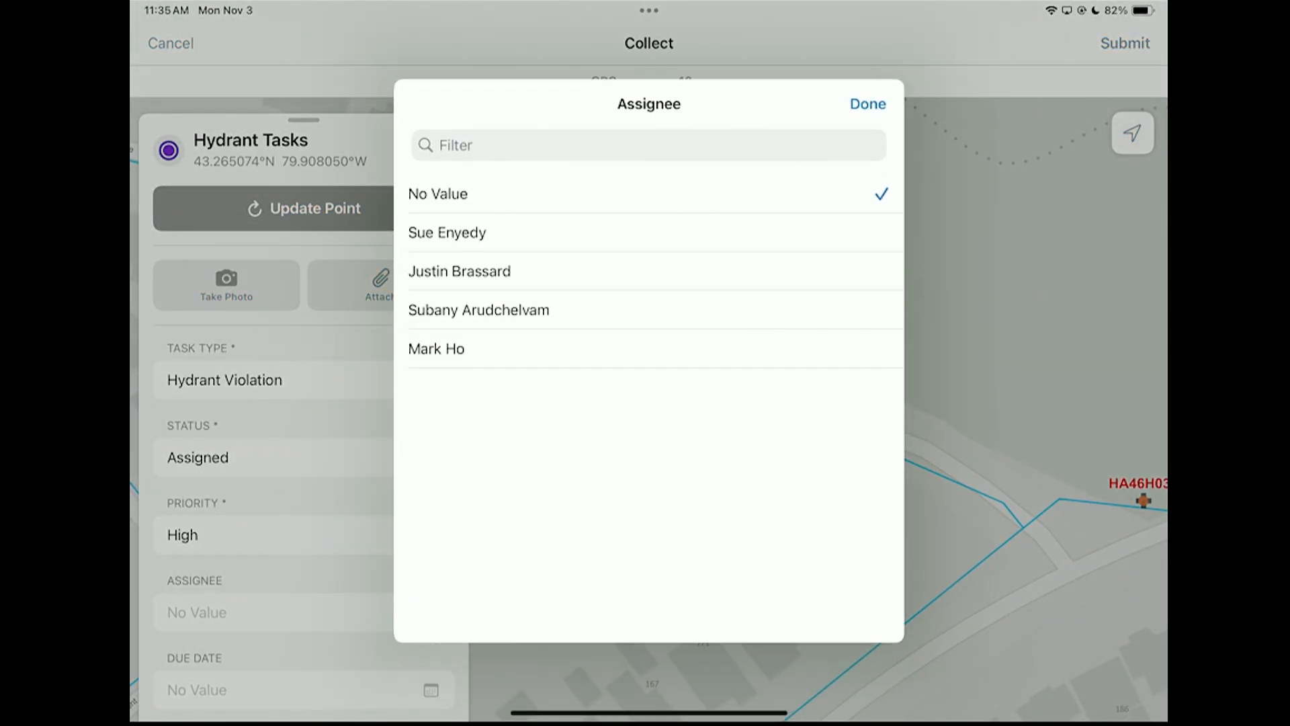
pyautogui.click(447, 233)
pyautogui.click(1126, 43)
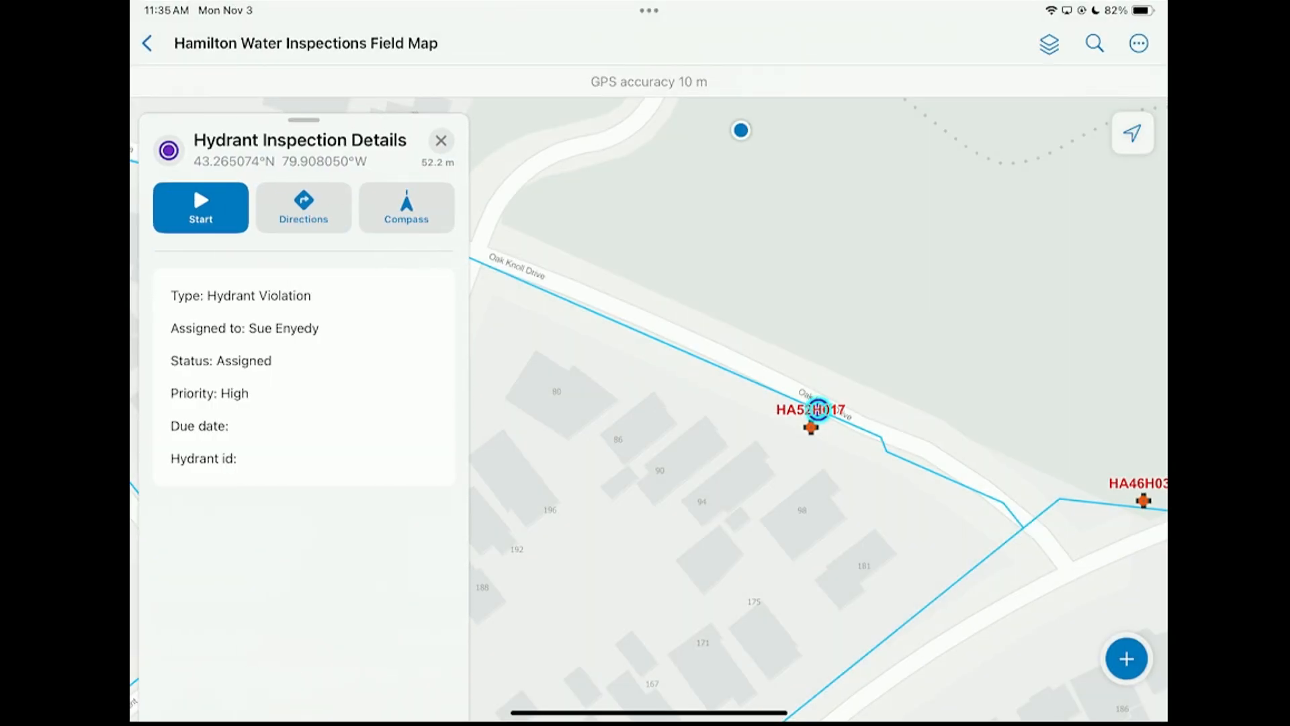
pyautogui.click(441, 141)
# Open the in-progress inspection task at hydrant HA52H016, mark it as completed and close its details
pyautogui.scroll(-3, 826, 393)
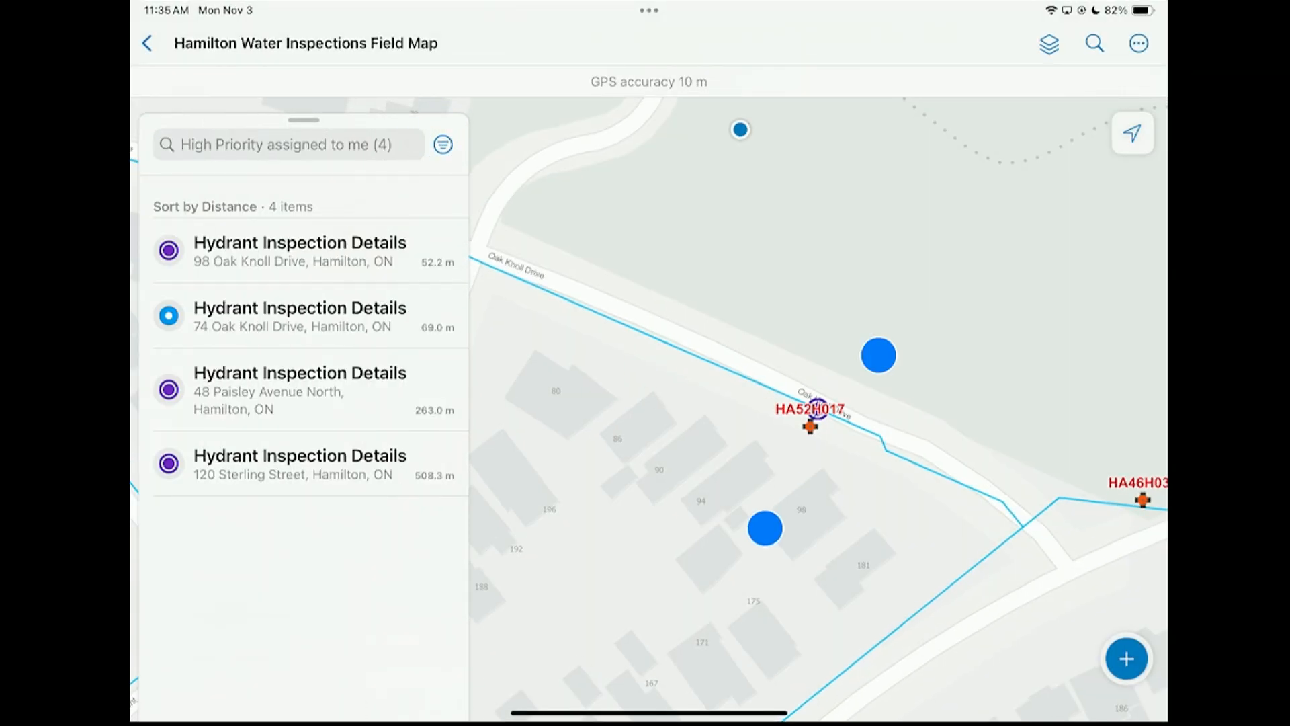
pyautogui.scroll(-2, 826, 393)
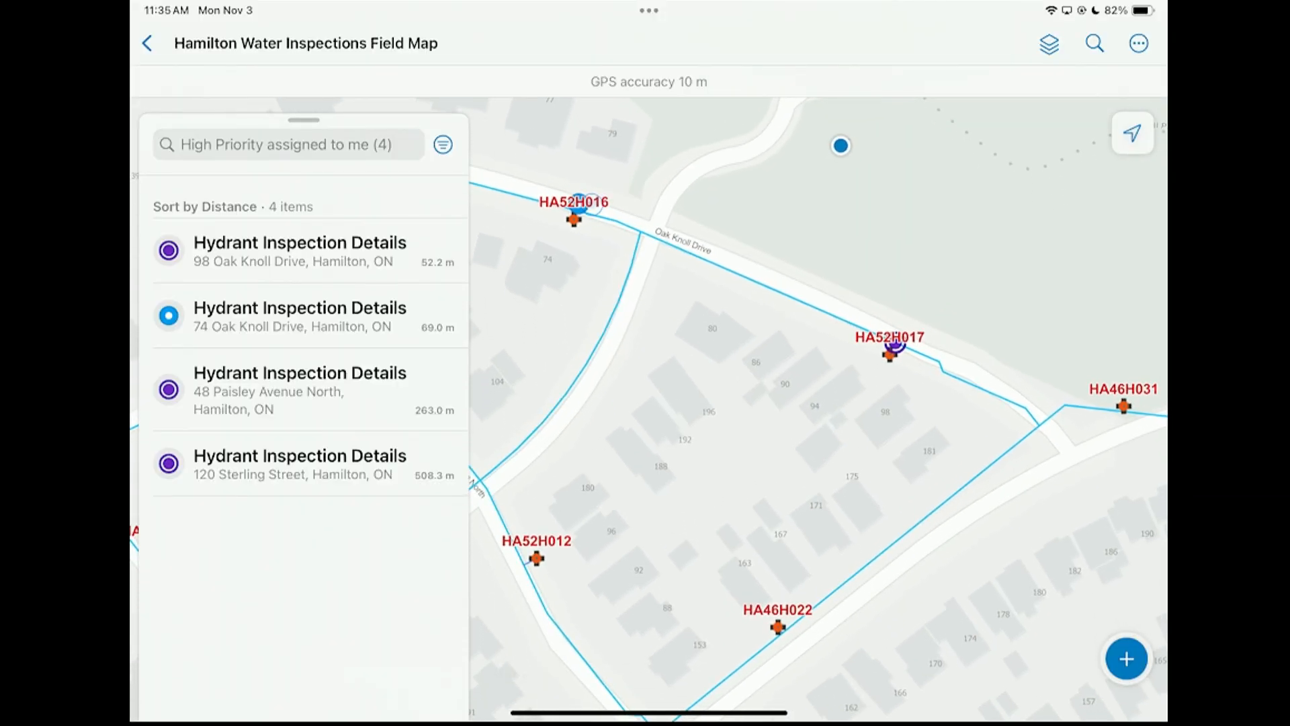
pyautogui.click(592, 204)
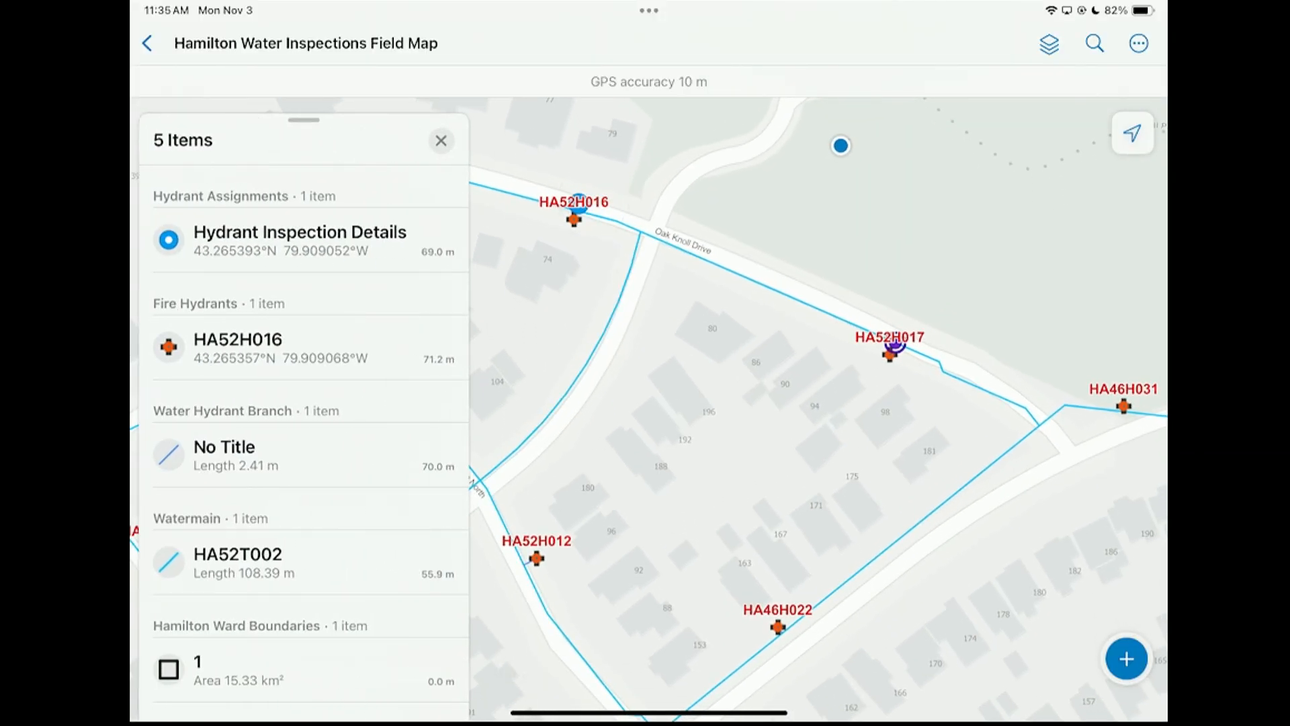
pyautogui.click(356, 239)
pyautogui.click(193, 212)
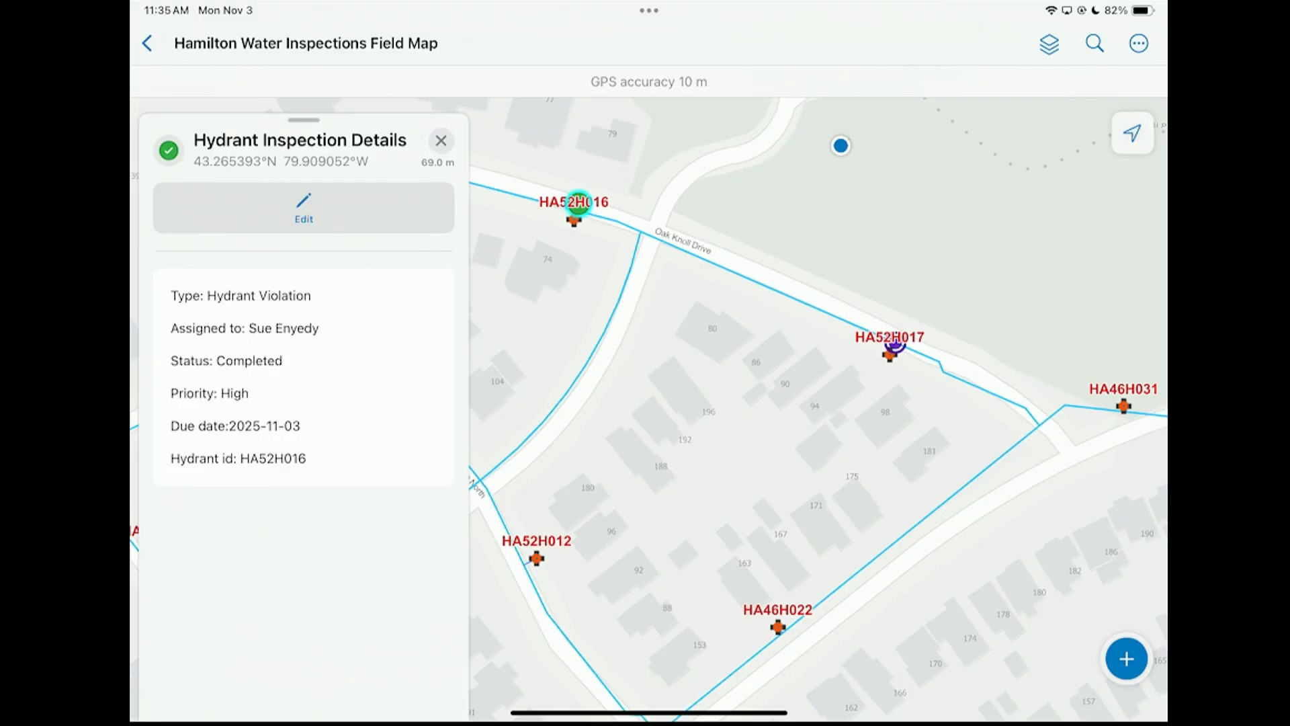
pyautogui.click(441, 141)
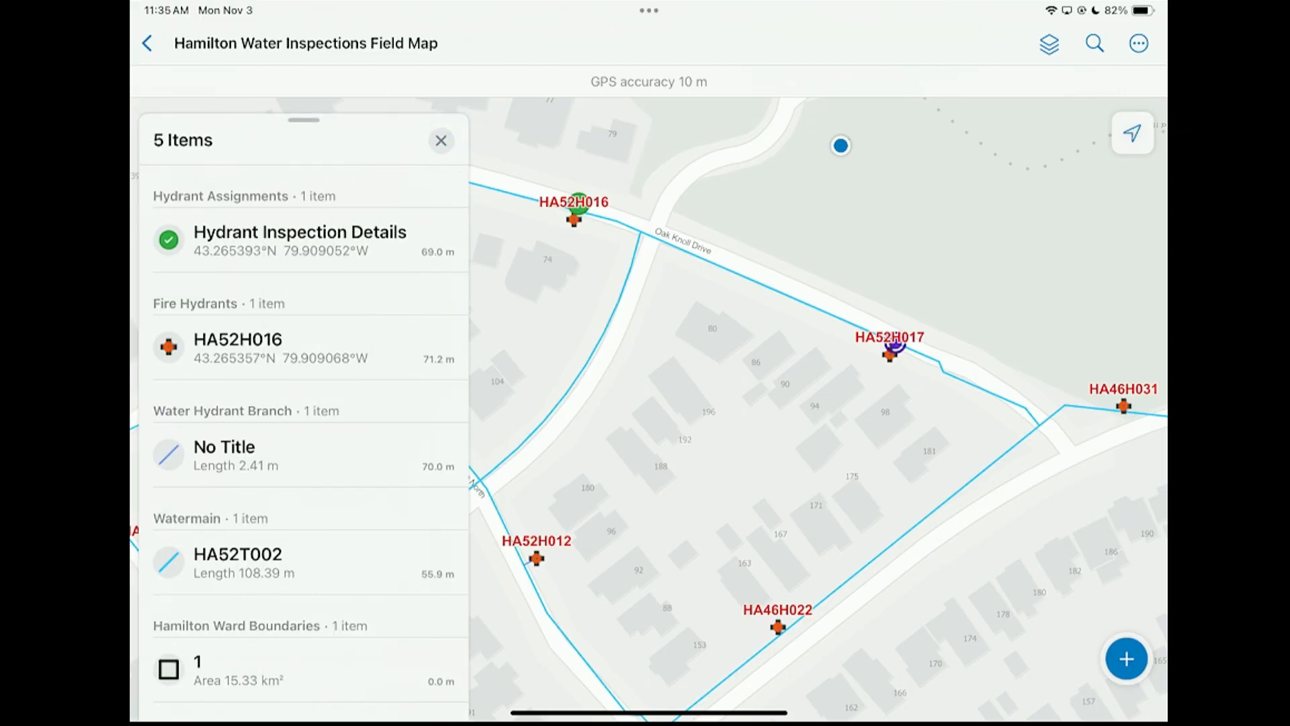